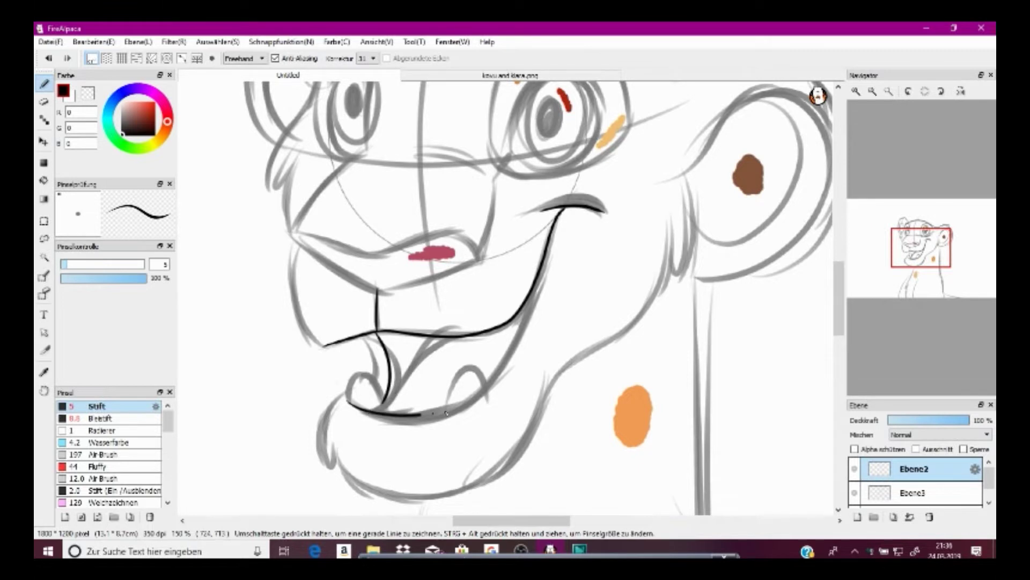
Redo the black line of the lower jaw opening, running from the lower lip tip up to the mouth corner
{"action": "left_click", "coordinate": [48, 58]}
{"action": "mouse_move", "coordinate": [346, 396]}
{"action": "left_mouse_down"}
{"action": "mouse_move", "coordinate": [392, 421]}
{"action": "mouse_move", "coordinate": [465, 400]}
{"action": "mouse_move", "coordinate": [531, 293]}
{"action": "left_mouse_up"}
{"action": "left_click_drag", "start_coordinate": [921, 247], "coordinate": [923, 233]}
Ink both pupils of the lion sketch as solid black ovals
{"action": "key", "text": "ctrl+z"}
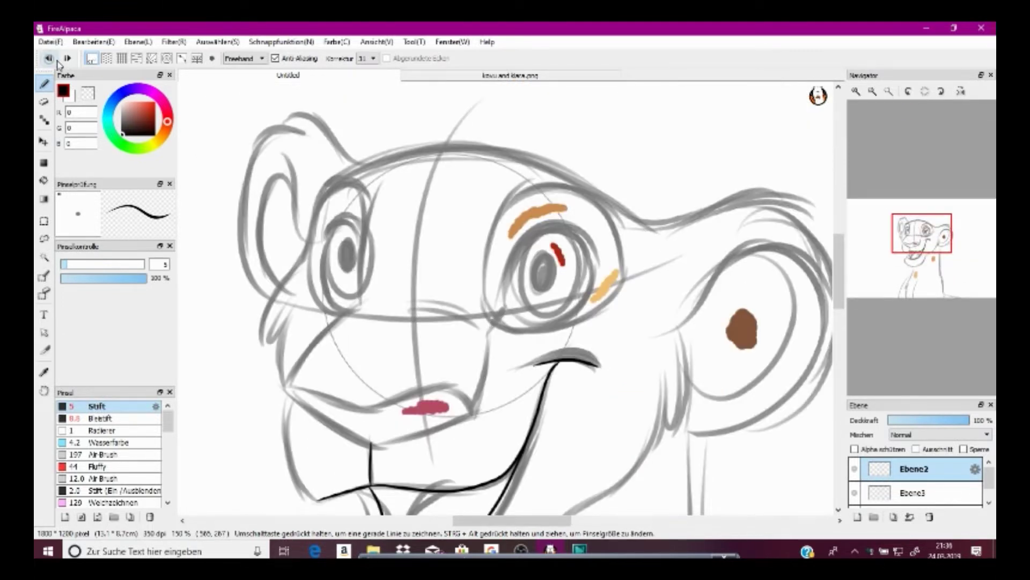
{"action": "scroll", "coordinate": [513, 281], "scroll_direction": "up", "scroll_amount": 1}
{"action": "mouse_move", "coordinate": [566, 236]}
{"action": "left_mouse_down"}
{"action": "mouse_move", "coordinate": [548, 291]}
{"action": "mouse_move", "coordinate": [545, 245]}
{"action": "mouse_move", "coordinate": [563, 236]}
{"action": "mouse_move", "coordinate": [569, 266]}
{"action": "mouse_move", "coordinate": [553, 238]}
{"action": "mouse_move", "coordinate": [568, 269]}
{"action": "left_mouse_up"}
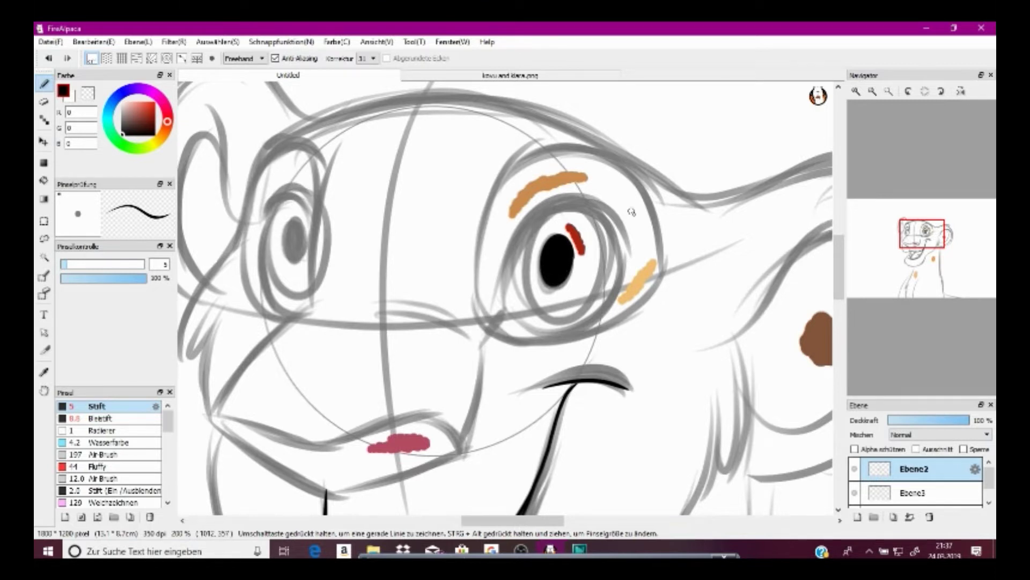
{"action": "left_click_drag", "start_coordinate": [302, 216], "coordinate": [289, 229]}
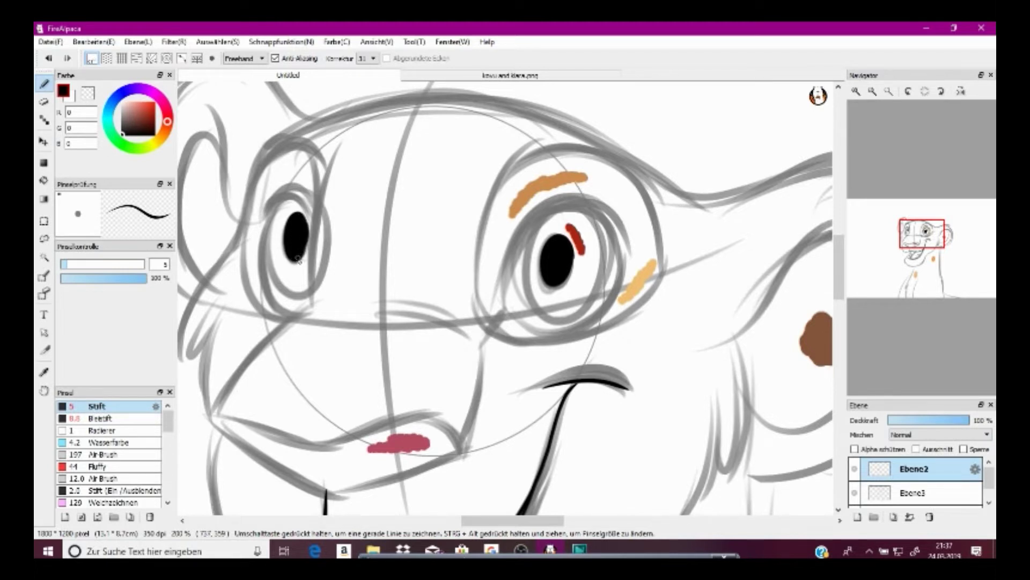
{"action": "key", "text": "ctrl+z"}
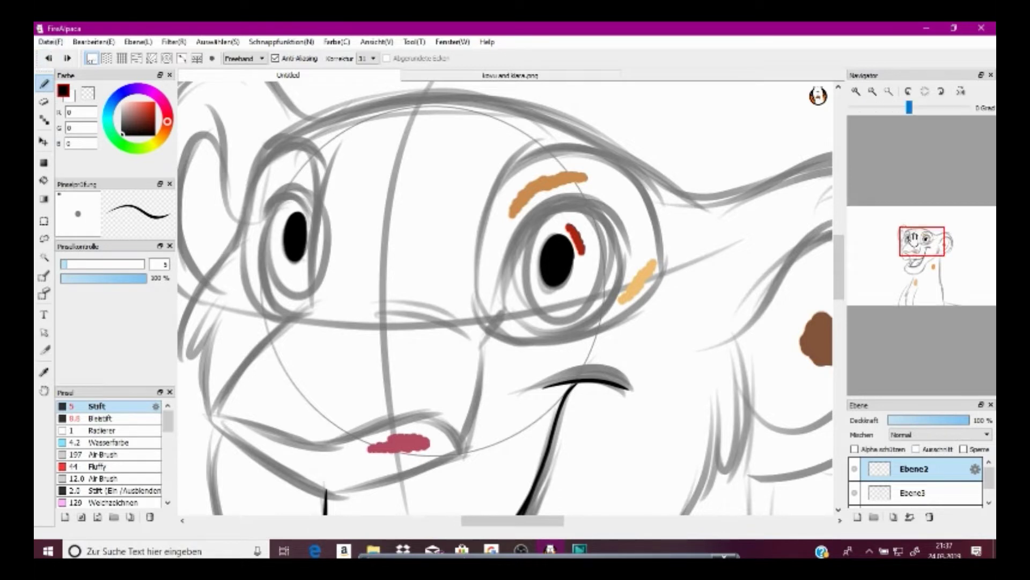
Choose a dark wine red and draw two curved lines inside the open mouth over the sketch
{"action": "left_click_drag", "start_coordinate": [922, 264], "coordinate": [920, 248]}
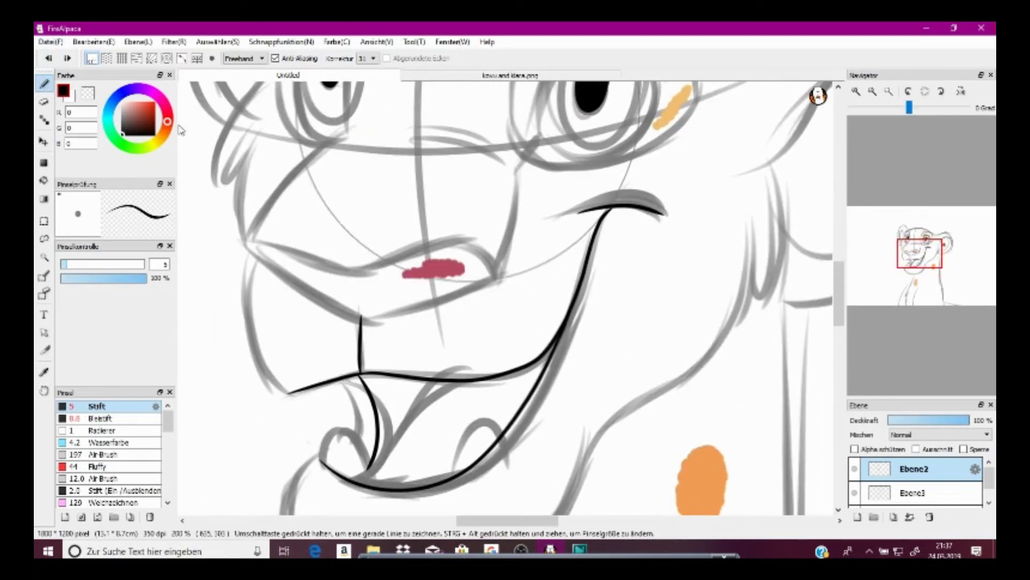
{"action": "left_click", "coordinate": [128, 119]}
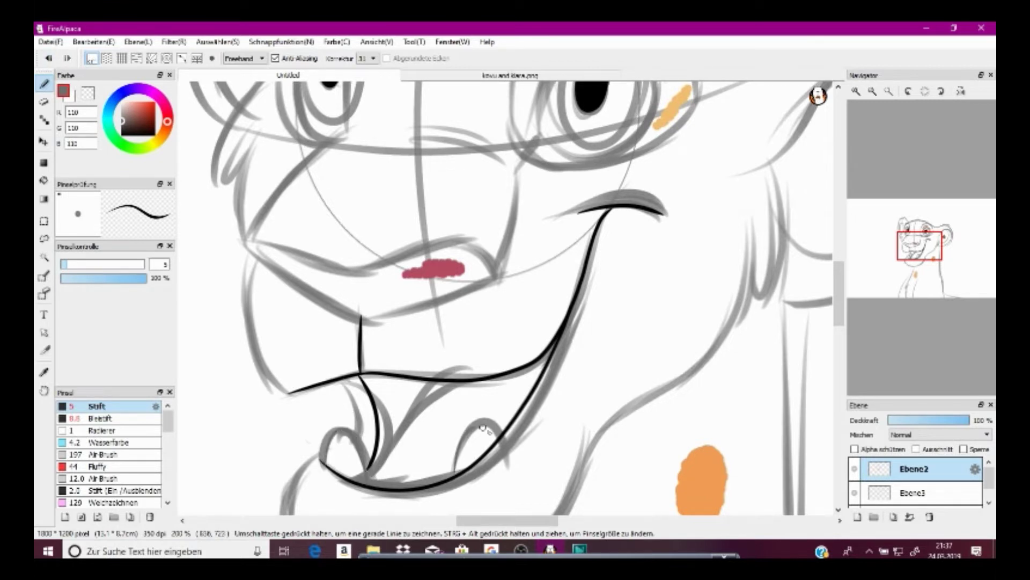
{"action": "left_click_drag", "start_coordinate": [171, 118], "coordinate": [165, 105]}
{"action": "left_click", "coordinate": [144, 119]}
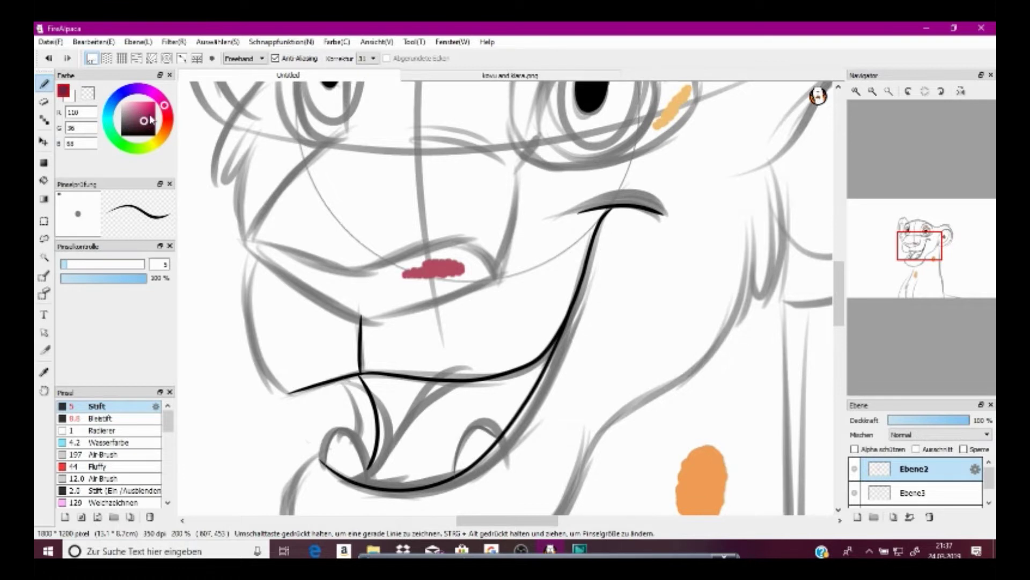
{"action": "mouse_move", "coordinate": [367, 471]}
{"action": "left_mouse_down"}
{"action": "mouse_move", "coordinate": [422, 402]}
{"action": "mouse_move", "coordinate": [464, 379]}
{"action": "left_mouse_up"}
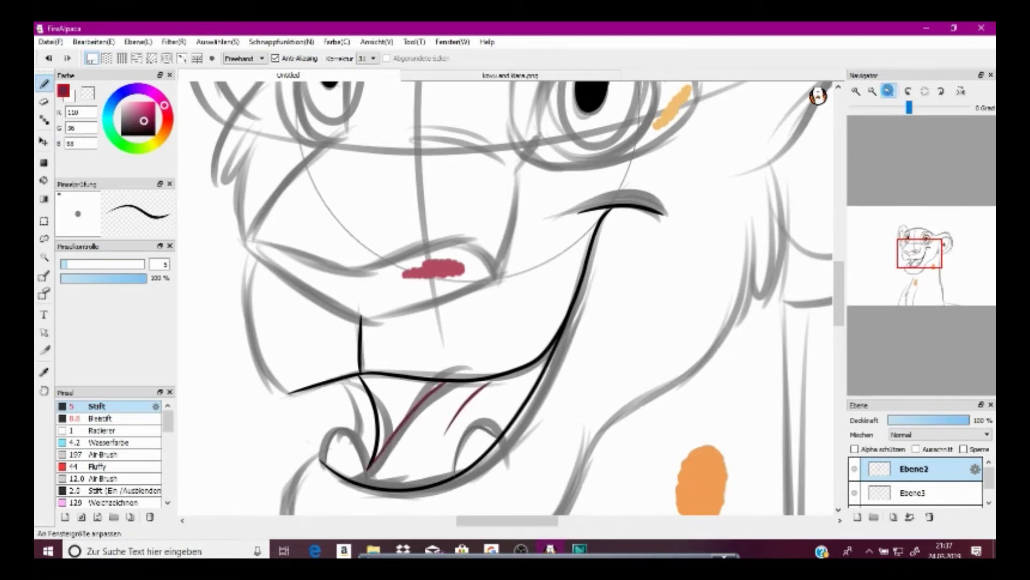
Sample the very dark brown from the kovu and kiara.png reference and return to the lion drawing
{"action": "left_click", "coordinate": [889, 92]}
{"action": "left_click", "coordinate": [580, 75]}
{"action": "left_click", "coordinate": [44, 372]}
{"action": "left_click", "coordinate": [857, 102]}
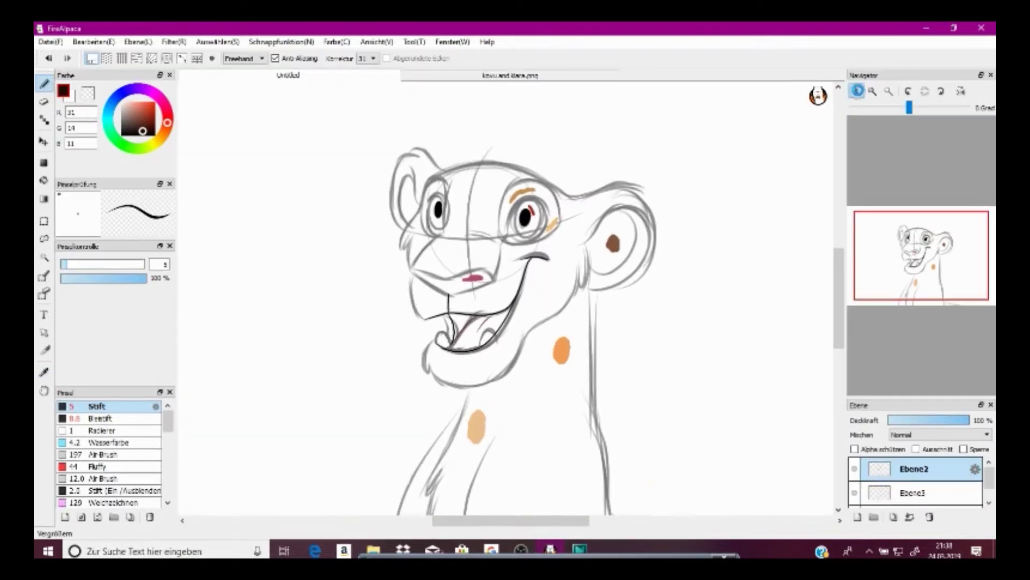
{"action": "left_click", "coordinate": [857, 91]}
{"action": "left_click", "coordinate": [857, 92]}
{"action": "left_click", "coordinate": [858, 91]}
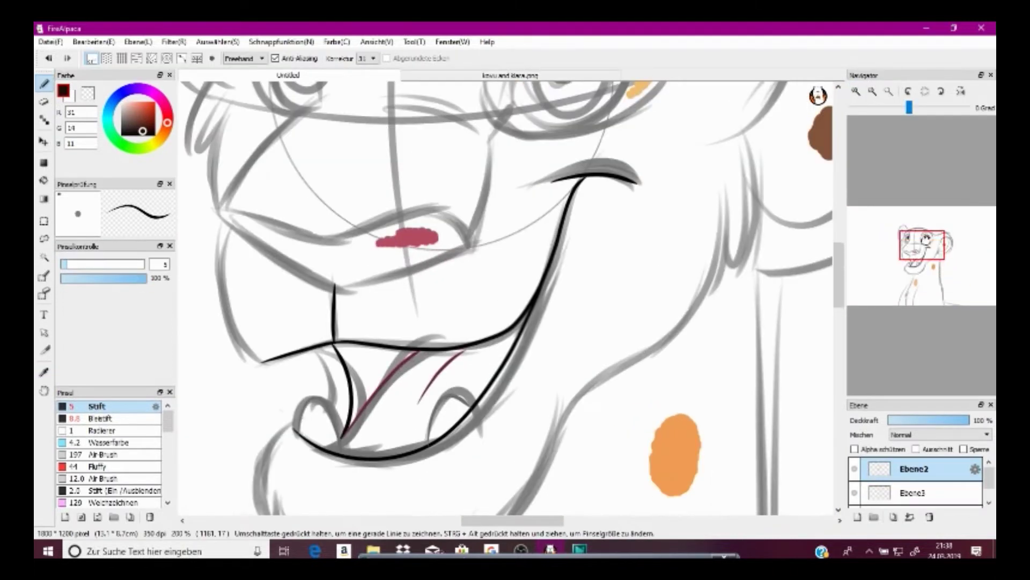
Ink a thick, tapered dark brown arch along the upper edge of the right eye socket
{"action": "left_click", "coordinate": [926, 238]}
{"action": "mouse_move", "coordinate": [439, 248]}
{"action": "left_mouse_down"}
{"action": "mouse_move", "coordinate": [450, 213]}
{"action": "mouse_move", "coordinate": [581, 207]}
{"action": "mouse_move", "coordinate": [467, 211]}
{"action": "mouse_move", "coordinate": [554, 198]}
{"action": "mouse_move", "coordinate": [594, 222]}
{"action": "left_mouse_up"}
{"action": "left_click", "coordinate": [51, 58]}
{"action": "left_click", "coordinate": [51, 58]}
{"action": "mouse_move", "coordinate": [457, 212]}
{"action": "left_mouse_down"}
{"action": "mouse_move", "coordinate": [543, 191]}
{"action": "mouse_move", "coordinate": [594, 254]}
{"action": "left_mouse_up"}
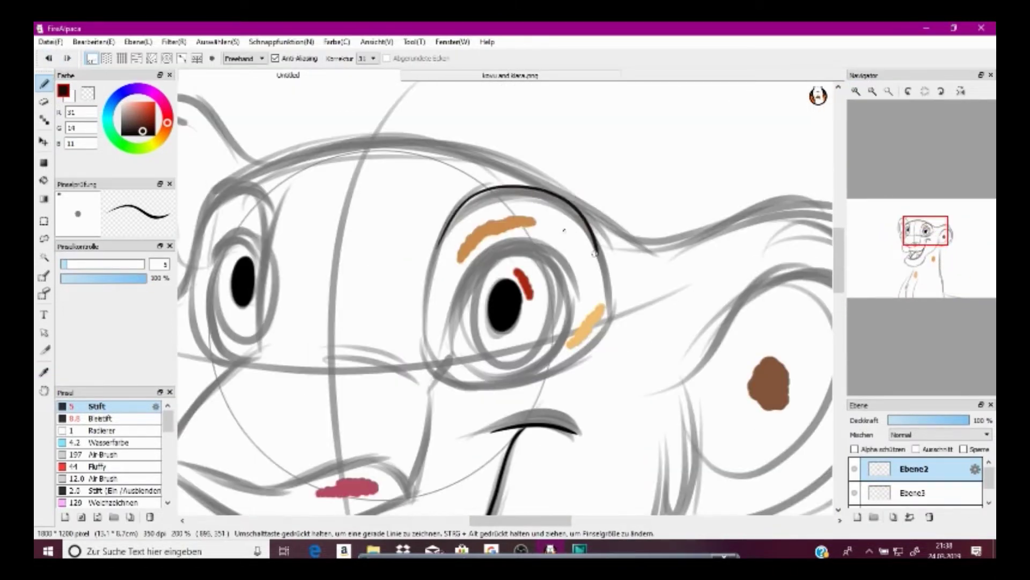
{"action": "mouse_move", "coordinate": [468, 209]}
{"action": "left_mouse_down"}
{"action": "mouse_move", "coordinate": [559, 205]}
{"action": "mouse_move", "coordinate": [592, 238]}
{"action": "left_mouse_up"}
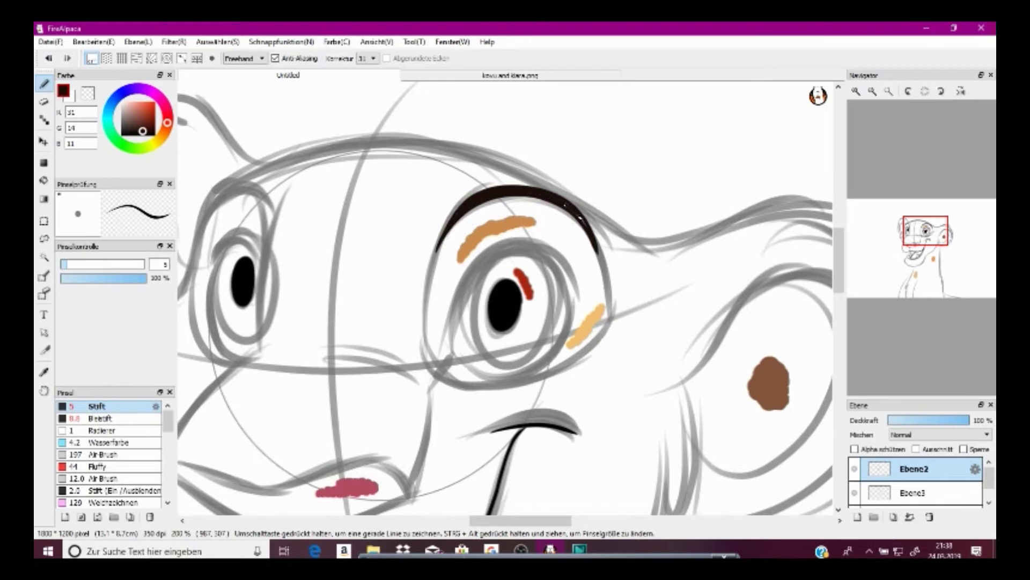
Ink a matching thick, tapered dark brown arch along the upper edge of the left eye socket
{"action": "left_click_drag", "start_coordinate": [925, 234], "coordinate": [908, 234]}
{"action": "mouse_move", "coordinate": [450, 238]}
{"action": "left_mouse_down"}
{"action": "mouse_move", "coordinate": [489, 184]}
{"action": "mouse_move", "coordinate": [519, 241]}
{"action": "left_mouse_up"}
{"action": "left_click", "coordinate": [48, 58]}
{"action": "left_click", "coordinate": [48, 58]}
{"action": "left_click_drag", "start_coordinate": [450, 238], "coordinate": [514, 244]}
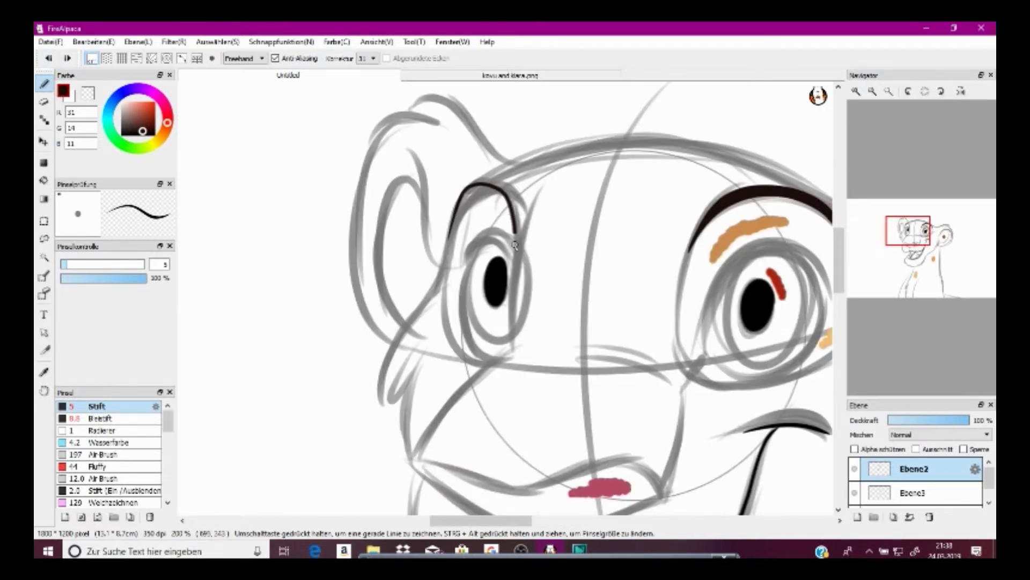
{"action": "mouse_move", "coordinate": [477, 194]}
{"action": "left_mouse_down"}
{"action": "mouse_move", "coordinate": [507, 210]}
{"action": "mouse_move", "coordinate": [518, 234]}
{"action": "left_mouse_up"}
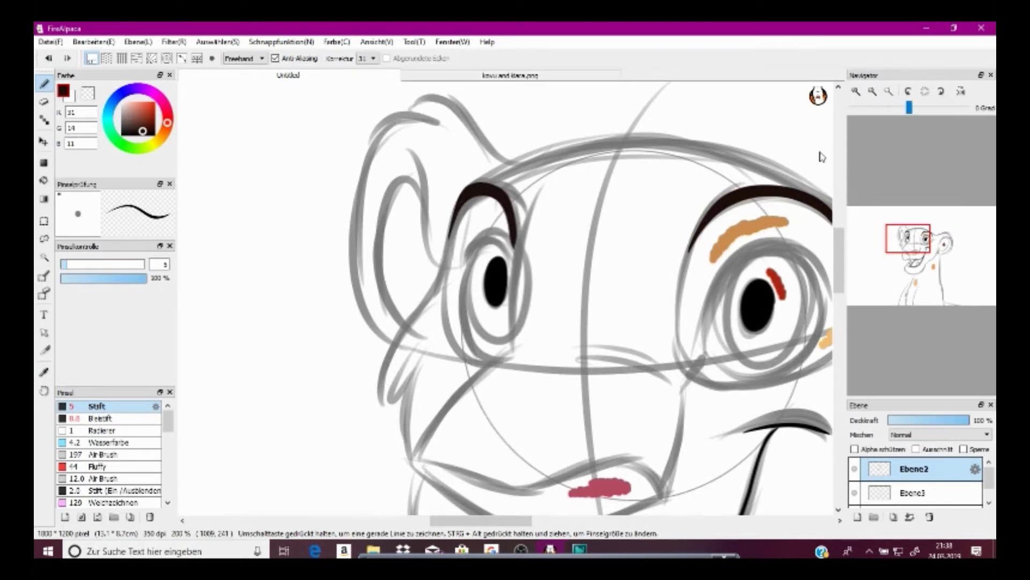
Refine both ends of the dark brown arch above the right eye
{"action": "left_click_drag", "start_coordinate": [703, 239], "coordinate": [689, 252]}
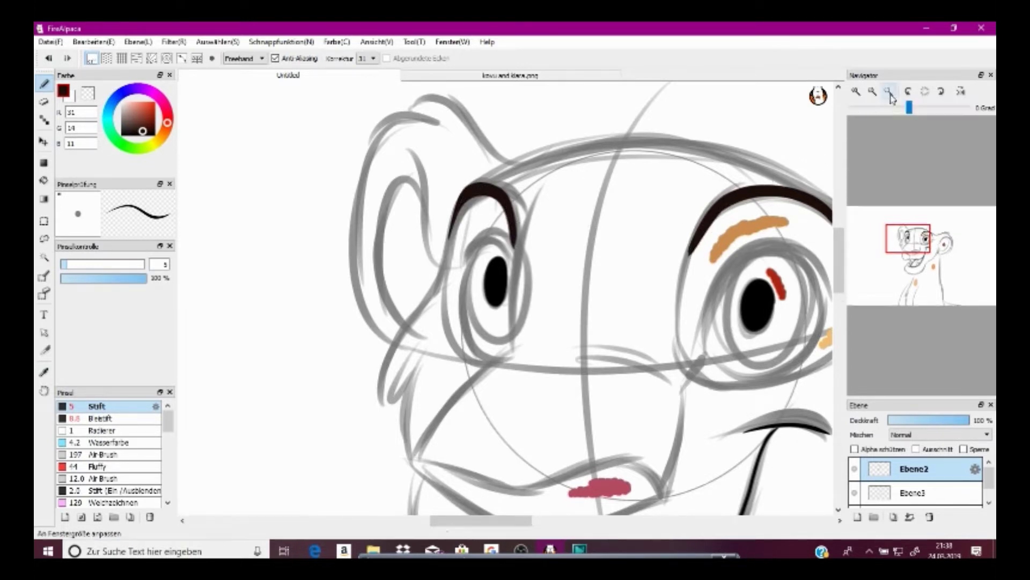
{"action": "left_click", "coordinate": [889, 91]}
{"action": "scroll", "coordinate": [578, 229], "scroll_direction": "up", "scroll_amount": 5}
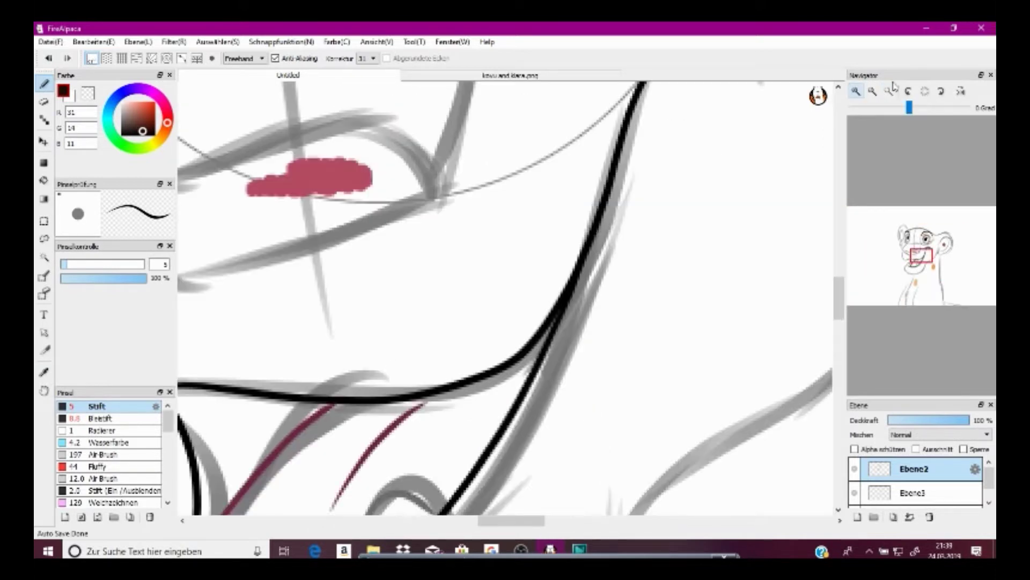
{"action": "left_click_drag", "start_coordinate": [938, 237], "coordinate": [935, 232]}
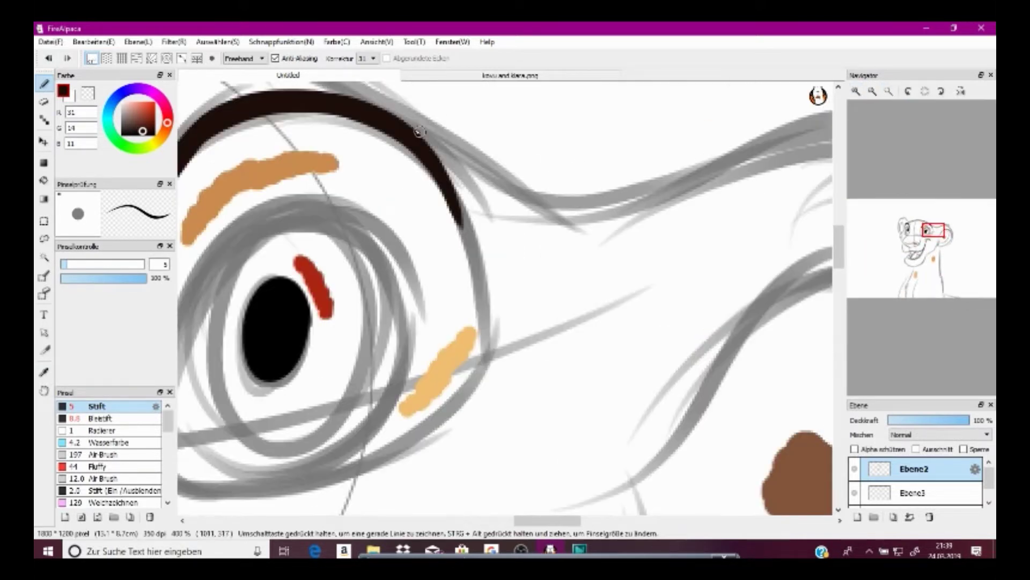
{"action": "left_click_drag", "start_coordinate": [419, 134], "coordinate": [460, 221]}
Ink a thick pointed black wedge at the inner corner of the right eye
{"action": "left_click", "coordinate": [889, 91]}
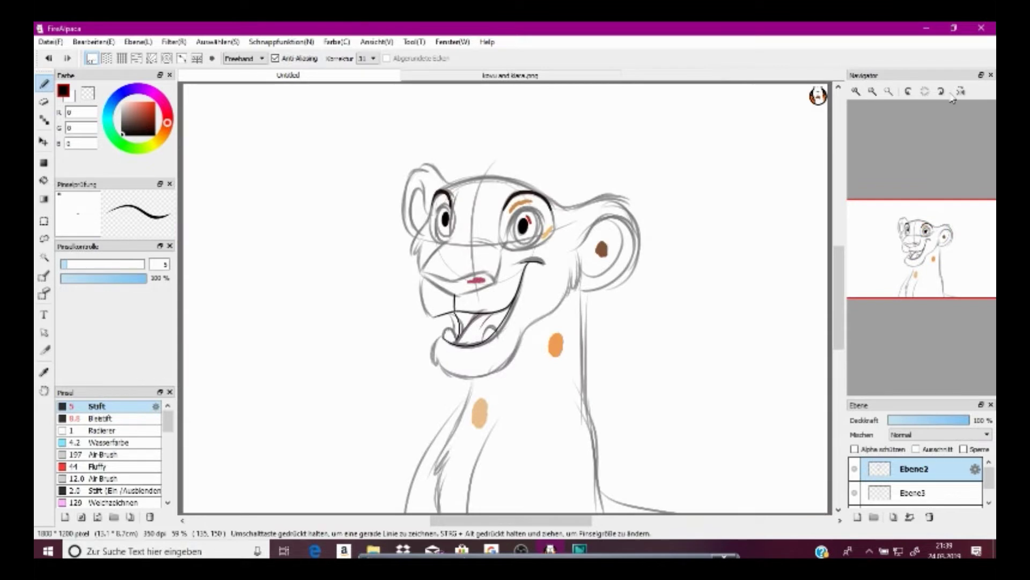
{"action": "scroll", "coordinate": [522, 225], "scroll_direction": "up", "scroll_amount": 4}
{"action": "mouse_move", "coordinate": [417, 348]}
{"action": "left_mouse_down"}
{"action": "mouse_move", "coordinate": [449, 299]}
{"action": "mouse_move", "coordinate": [513, 147]}
{"action": "mouse_move", "coordinate": [617, 242]}
{"action": "left_mouse_up"}
{"action": "left_click", "coordinate": [49, 58]}
{"action": "left_click_drag", "start_coordinate": [450, 299], "coordinate": [450, 225]}
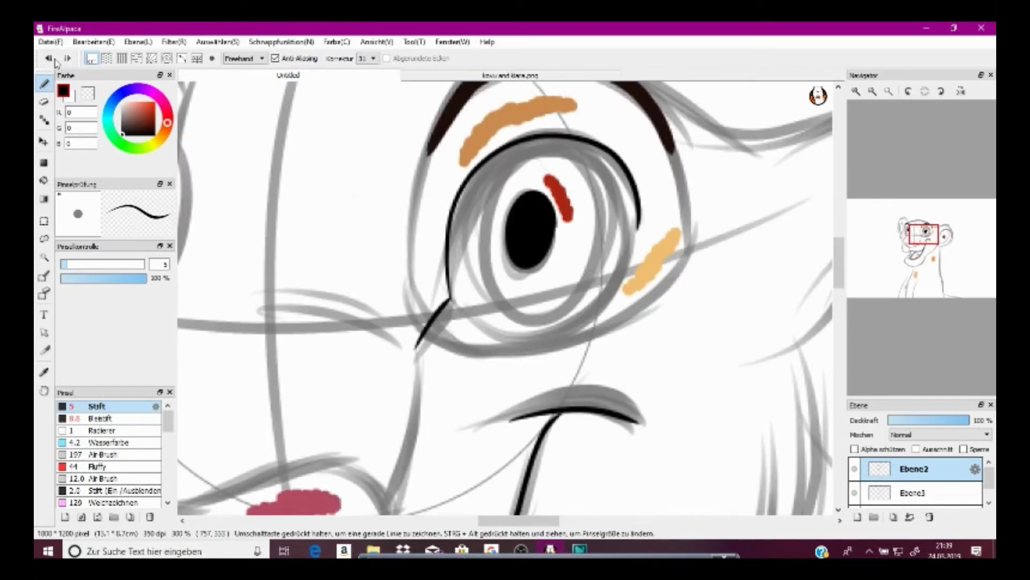
{"action": "left_click", "coordinate": [48, 58]}
{"action": "left_click_drag", "start_coordinate": [417, 348], "coordinate": [451, 298]}
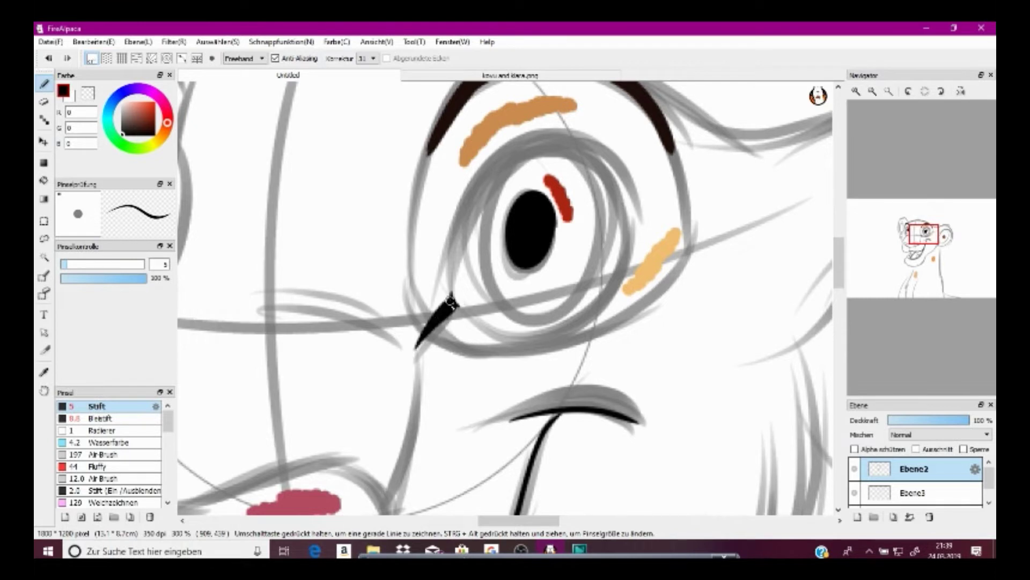
{"action": "left_click_drag", "start_coordinate": [454, 254], "coordinate": [625, 263]}
{"action": "left_click_drag", "start_coordinate": [459, 310], "coordinate": [624, 248]}
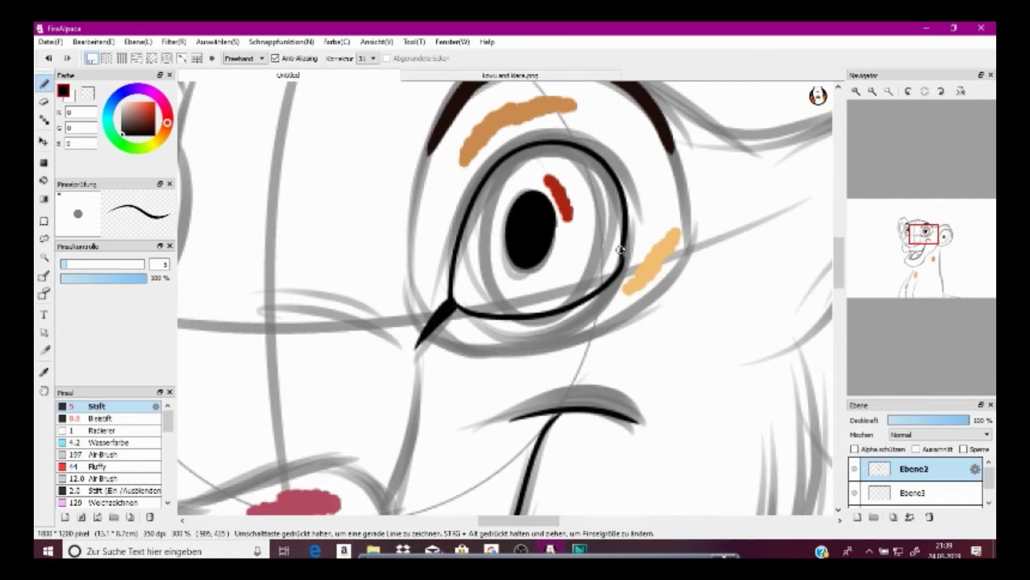
{"action": "left_click", "coordinate": [49, 58]}
{"action": "mouse_move", "coordinate": [455, 299]}
{"action": "left_mouse_down"}
{"action": "mouse_move", "coordinate": [587, 318]}
{"action": "mouse_move", "coordinate": [624, 250]}
{"action": "left_mouse_up"}
{"action": "mouse_move", "coordinate": [922, 241]}
{"action": "left_click_drag", "start_coordinate": [922, 241], "coordinate": [910, 235]}
{"action": "mouse_move", "coordinate": [454, 280]}
{"action": "left_mouse_down"}
{"action": "mouse_move", "coordinate": [423, 414]}
{"action": "mouse_move", "coordinate": [449, 399]}
{"action": "left_mouse_up"}
{"action": "left_click", "coordinate": [889, 92]}
{"action": "left_click", "coordinate": [48, 58]}
{"action": "left_click", "coordinate": [48, 58]}
{"action": "left_click", "coordinate": [49, 58]}
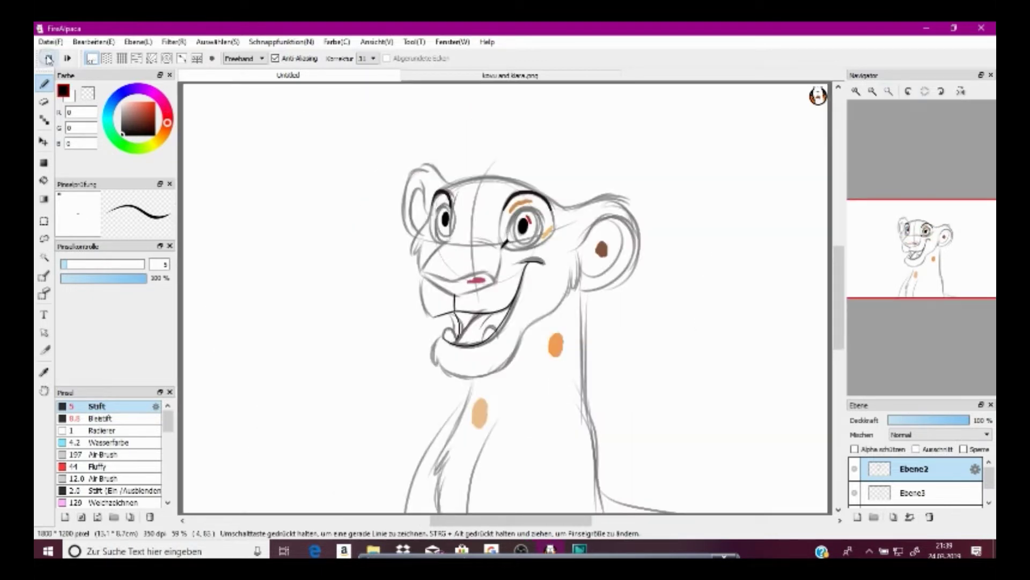
Outline the left eye in black around its pupil, beneath the dark arch
{"action": "left_click", "coordinate": [856, 91]}
{"action": "left_click", "coordinate": [856, 91]}
{"action": "left_click", "coordinate": [910, 239]}
{"action": "left_click", "coordinate": [856, 92]}
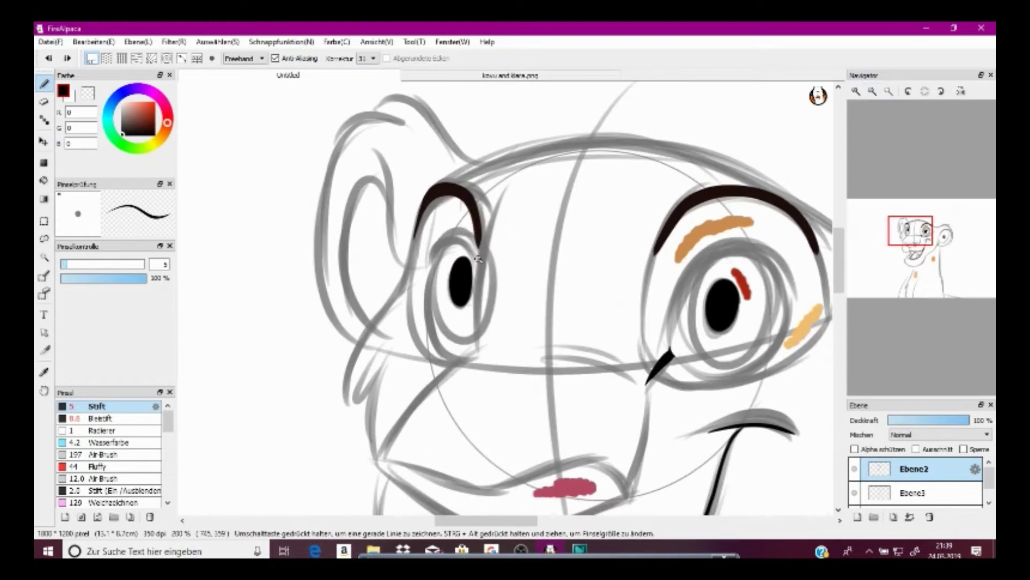
{"action": "mouse_move", "coordinate": [478, 258]}
{"action": "left_mouse_down"}
{"action": "mouse_move", "coordinate": [432, 260]}
{"action": "mouse_move", "coordinate": [479, 329]}
{"action": "left_mouse_up"}
{"action": "mouse_move", "coordinate": [668, 357]}
{"action": "left_mouse_down"}
{"action": "mouse_move", "coordinate": [677, 293]}
{"action": "mouse_move", "coordinate": [679, 349]}
{"action": "mouse_move", "coordinate": [766, 236]}
{"action": "mouse_move", "coordinate": [673, 370]}
{"action": "mouse_move", "coordinate": [682, 375]}
{"action": "mouse_move", "coordinate": [673, 365]}
{"action": "left_mouse_up"}
{"action": "left_click", "coordinate": [49, 58]}
{"action": "left_click", "coordinate": [48, 58]}
{"action": "left_click", "coordinate": [48, 58]}
Outline the right eye in black, joining the line to the wedge at its inner corner
{"action": "left_click", "coordinate": [873, 91]}
{"action": "left_click", "coordinate": [932, 238]}
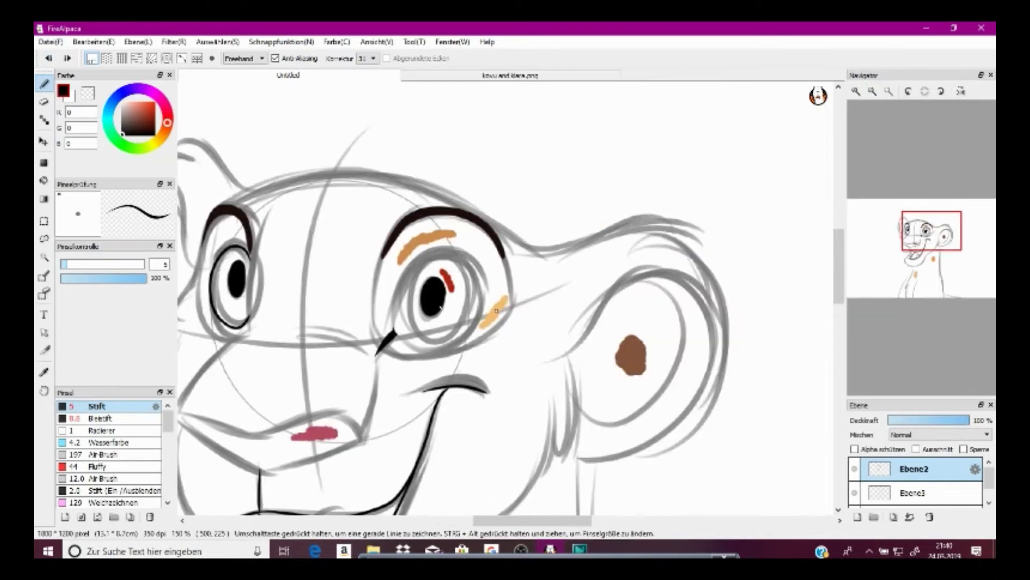
{"action": "mouse_move", "coordinate": [396, 334]}
{"action": "left_mouse_down"}
{"action": "mouse_move", "coordinate": [430, 246]}
{"action": "mouse_move", "coordinate": [445, 353]}
{"action": "left_mouse_up"}
{"action": "left_click", "coordinate": [48, 58]}
{"action": "mouse_move", "coordinate": [396, 331]}
{"action": "left_mouse_down"}
{"action": "mouse_move", "coordinate": [476, 268]}
{"action": "mouse_move", "coordinate": [400, 352]}
{"action": "mouse_move", "coordinate": [491, 306]}
{"action": "mouse_move", "coordinate": [401, 288]}
{"action": "left_mouse_up"}
{"action": "left_click", "coordinate": [49, 58]}
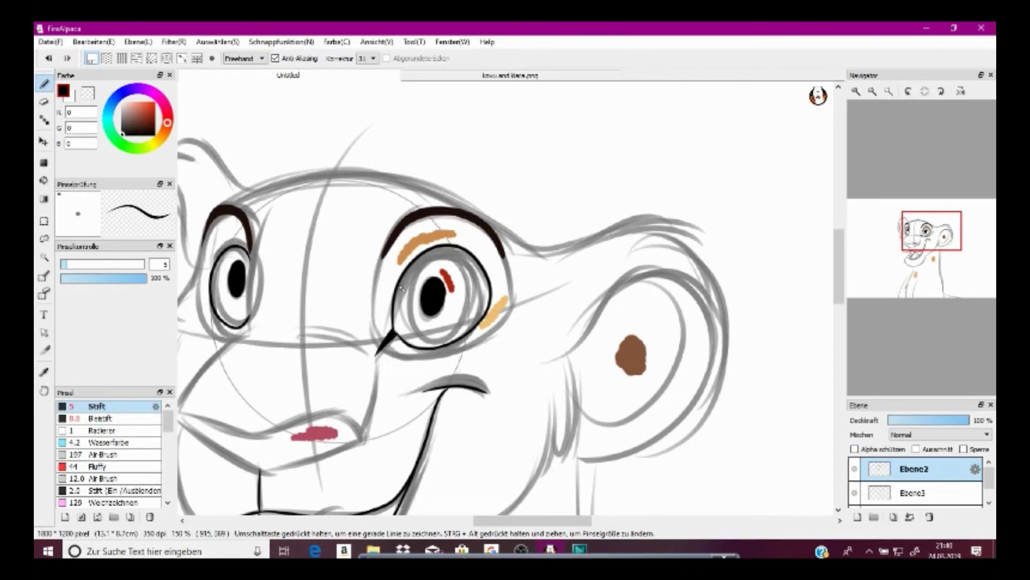
Darken the brown sampled from the ear swatch and ink the side of the nose bridge and the left cheek fur
{"action": "left_click", "coordinate": [44, 371]}
{"action": "left_click_drag", "start_coordinate": [932, 241], "coordinate": [927, 249]}
{"action": "left_click", "coordinate": [697, 231]}
{"action": "left_click", "coordinate": [141, 139]}
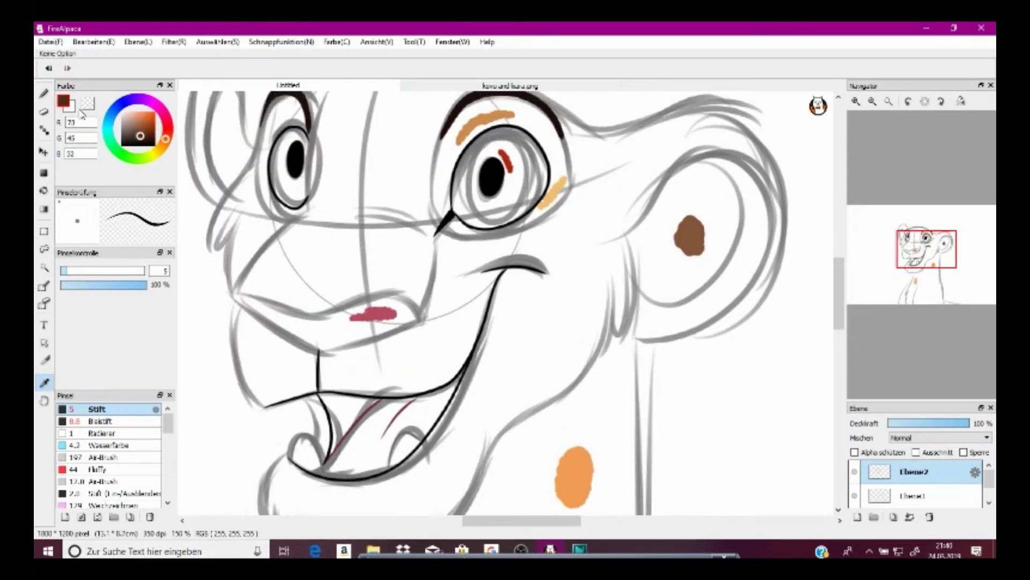
{"action": "left_click", "coordinate": [44, 94]}
{"action": "left_click_drag", "start_coordinate": [421, 315], "coordinate": [445, 203]}
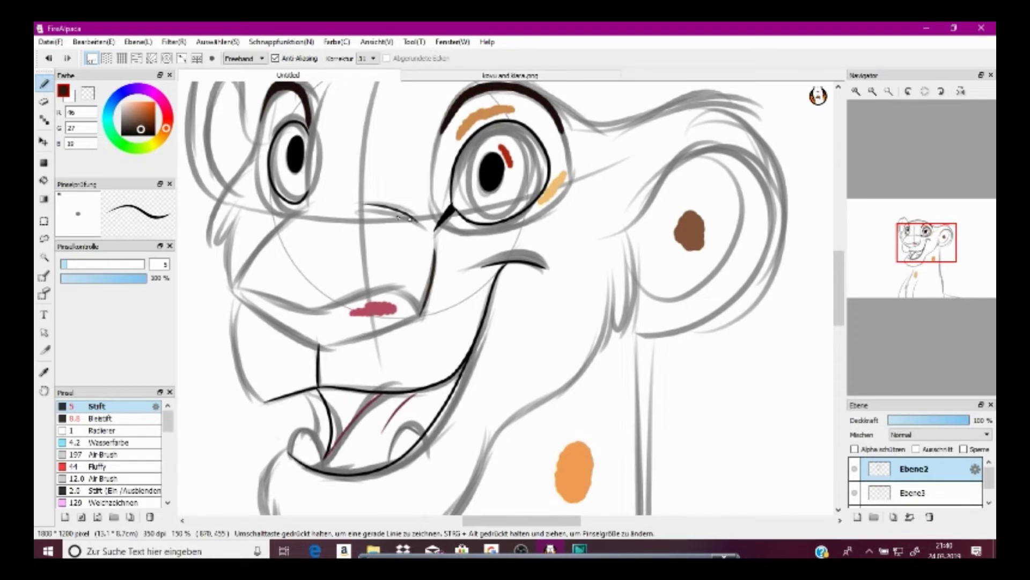
{"action": "mouse_move", "coordinate": [253, 160]}
{"action": "left_mouse_down"}
{"action": "mouse_move", "coordinate": [227, 205]}
{"action": "mouse_move", "coordinate": [226, 250]}
{"action": "left_mouse_up"}
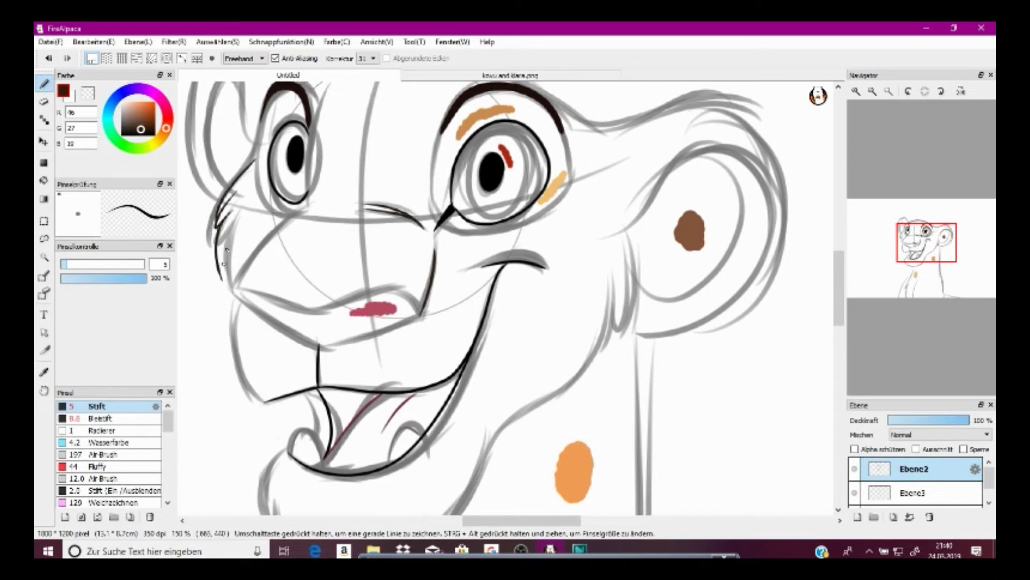
Ink the top contour of the head and continue it around the outer edge of the right ear
{"action": "scroll", "coordinate": [289, 327], "scroll_direction": "up", "scroll_amount": 3}
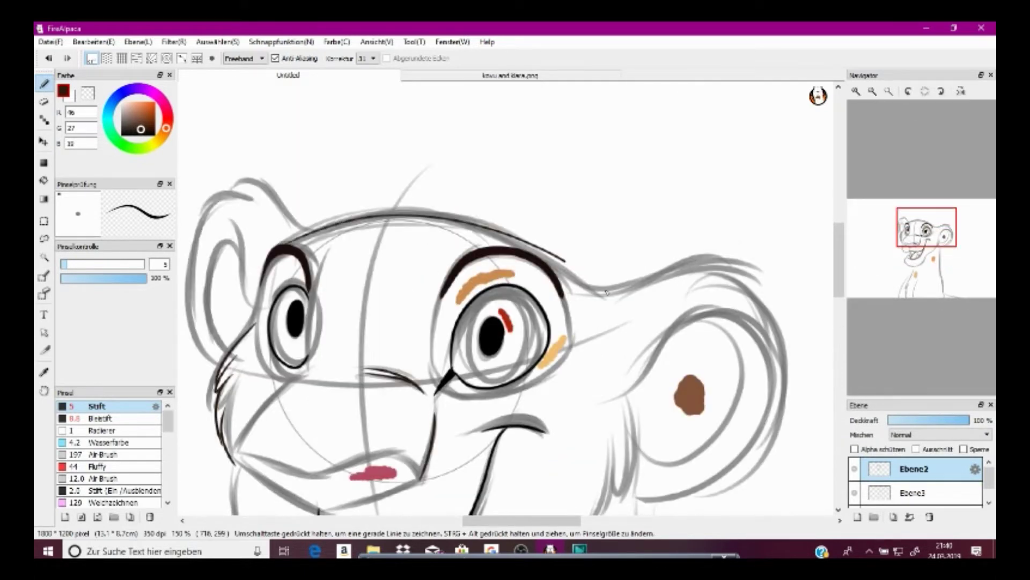
{"action": "mouse_move", "coordinate": [289, 242]}
{"action": "left_mouse_down"}
{"action": "mouse_move", "coordinate": [576, 281]}
{"action": "mouse_move", "coordinate": [600, 298]}
{"action": "mouse_move", "coordinate": [724, 253]}
{"action": "mouse_move", "coordinate": [752, 271]}
{"action": "left_mouse_up"}
{"action": "left_click", "coordinate": [938, 247]}
{"action": "left_click_drag", "start_coordinate": [608, 145], "coordinate": [511, 295]}
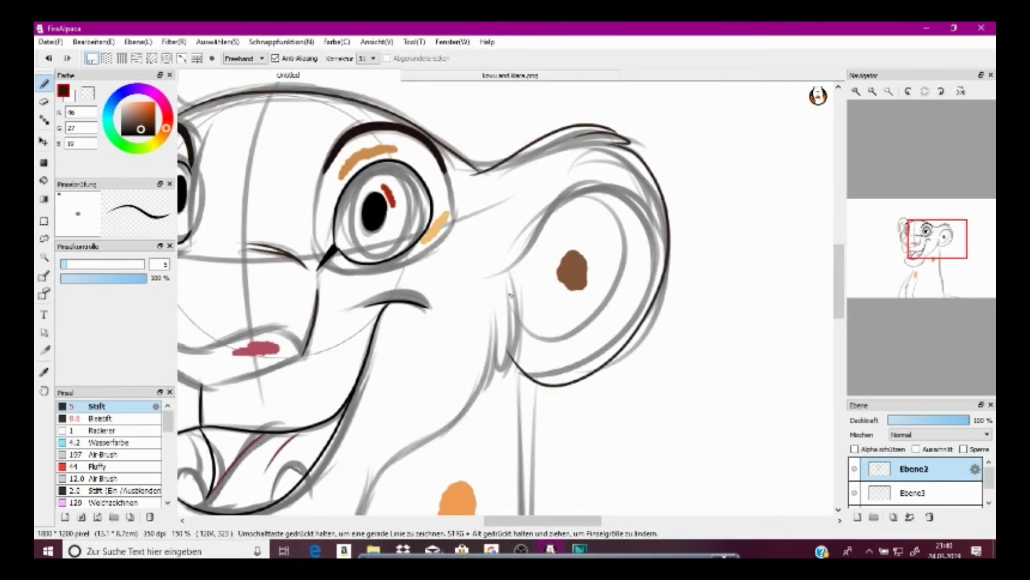
Ink the left ear's outer contour with its fur tuft and the inner ear line
{"action": "left_click", "coordinate": [916, 233]}
{"action": "left_click_drag", "start_coordinate": [439, 164], "coordinate": [383, 139]}
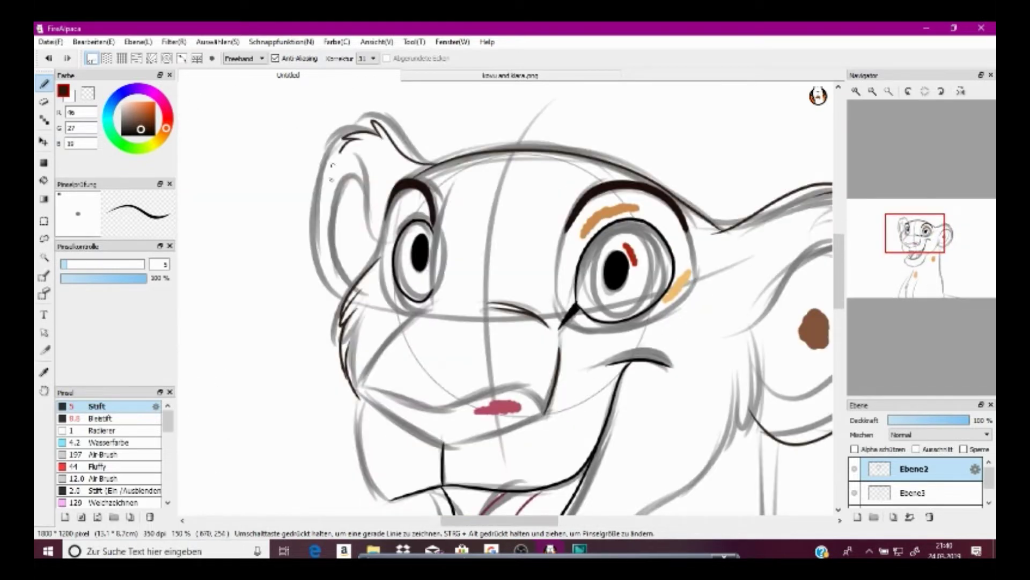
{"action": "mouse_move", "coordinate": [332, 165]}
{"action": "left_mouse_down"}
{"action": "mouse_move", "coordinate": [322, 222]}
{"action": "mouse_move", "coordinate": [349, 302]}
{"action": "left_mouse_up"}
{"action": "left_click_drag", "start_coordinate": [341, 171], "coordinate": [373, 231]}
Ink the inner rim of the right ear, redoing the first stroke
{"action": "left_click", "coordinate": [937, 244]}
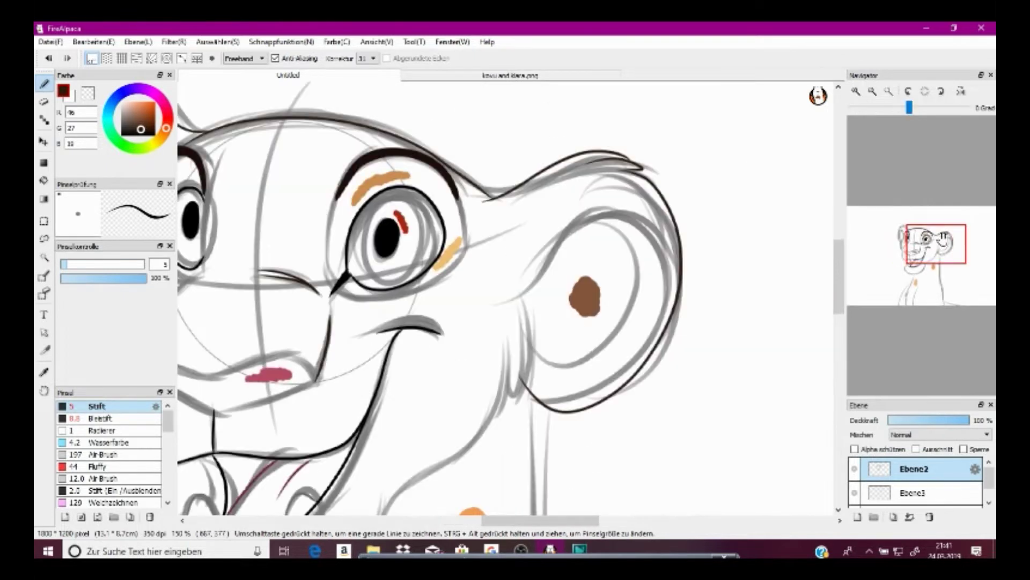
{"action": "mouse_move", "coordinate": [505, 303]}
{"action": "left_mouse_down"}
{"action": "mouse_move", "coordinate": [602, 206]}
{"action": "mouse_move", "coordinate": [670, 264]}
{"action": "mouse_move", "coordinate": [546, 263]}
{"action": "mouse_move", "coordinate": [671, 261]}
{"action": "left_mouse_up"}
{"action": "key", "text": "ctrl+z"}
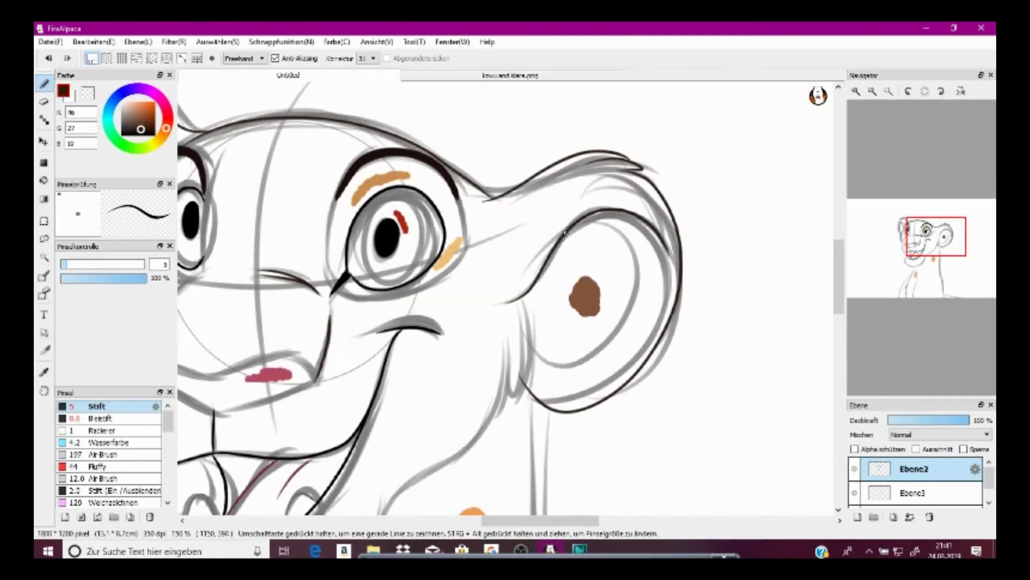
{"action": "mouse_move", "coordinate": [581, 223]}
{"action": "left_mouse_down"}
{"action": "mouse_move", "coordinate": [643, 230]}
{"action": "mouse_move", "coordinate": [666, 276]}
{"action": "left_mouse_up"}
Ink the cheek fur and jawline below the right ear, and the front edge of the upper muzzle
{"action": "left_click", "coordinate": [931, 247]}
{"action": "mouse_move", "coordinate": [588, 181]}
{"action": "left_mouse_down"}
{"action": "mouse_move", "coordinate": [573, 288]}
{"action": "mouse_move", "coordinate": [576, 266]}
{"action": "mouse_move", "coordinate": [457, 398]}
{"action": "mouse_move", "coordinate": [538, 331]}
{"action": "mouse_move", "coordinate": [449, 392]}
{"action": "left_mouse_up"}
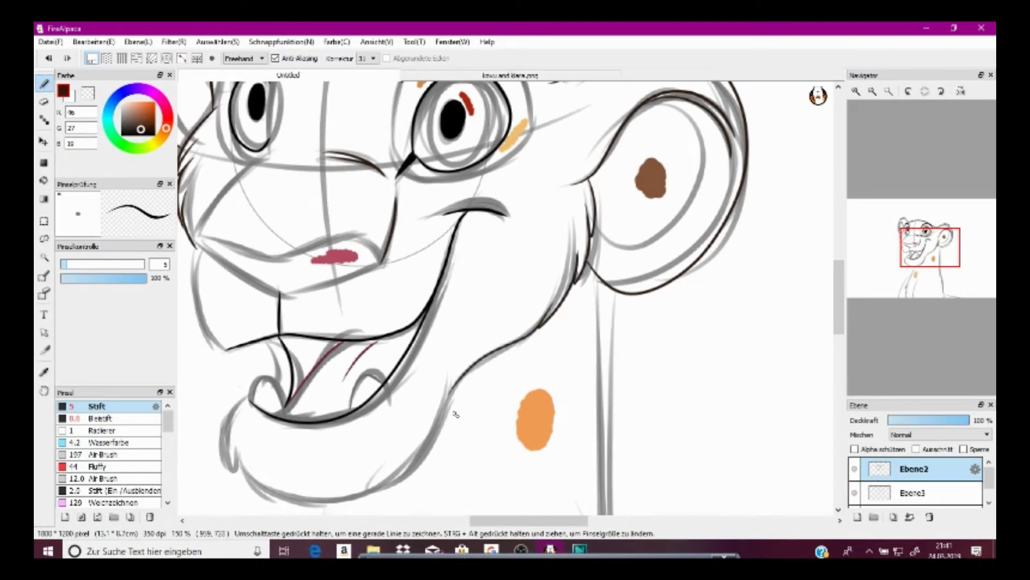
{"action": "left_click_drag", "start_coordinate": [272, 343], "coordinate": [396, 217]}
{"action": "left_click_drag", "start_coordinate": [320, 125], "coordinate": [350, 224]}
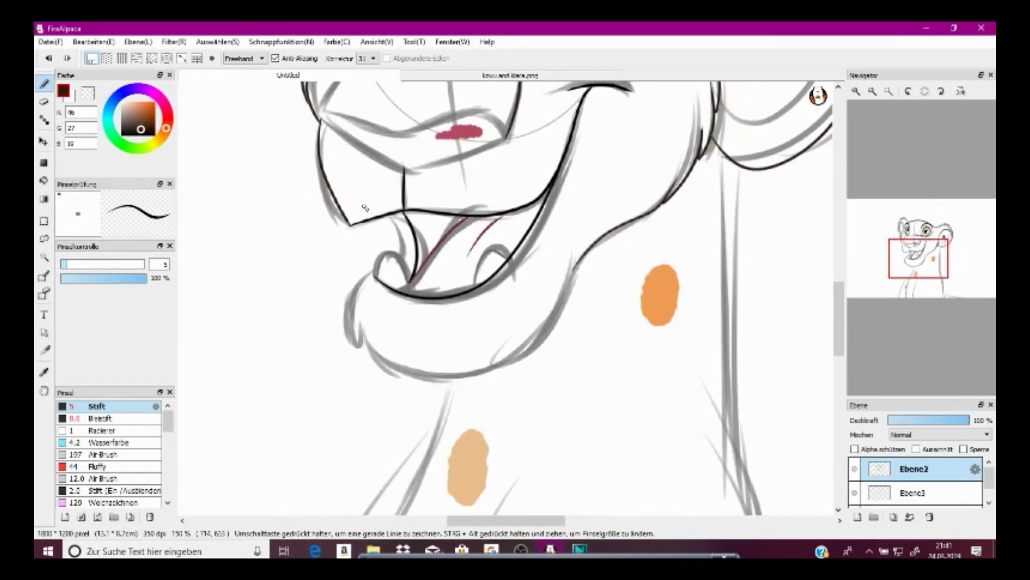
Check the line art with the sketch layer briefly hidden, and ink the chin and lower jaw contour with its fur tufts
{"action": "scroll", "coordinate": [849, 485], "scroll_direction": "down", "scroll_amount": 1}
{"action": "left_click", "coordinate": [855, 499]}
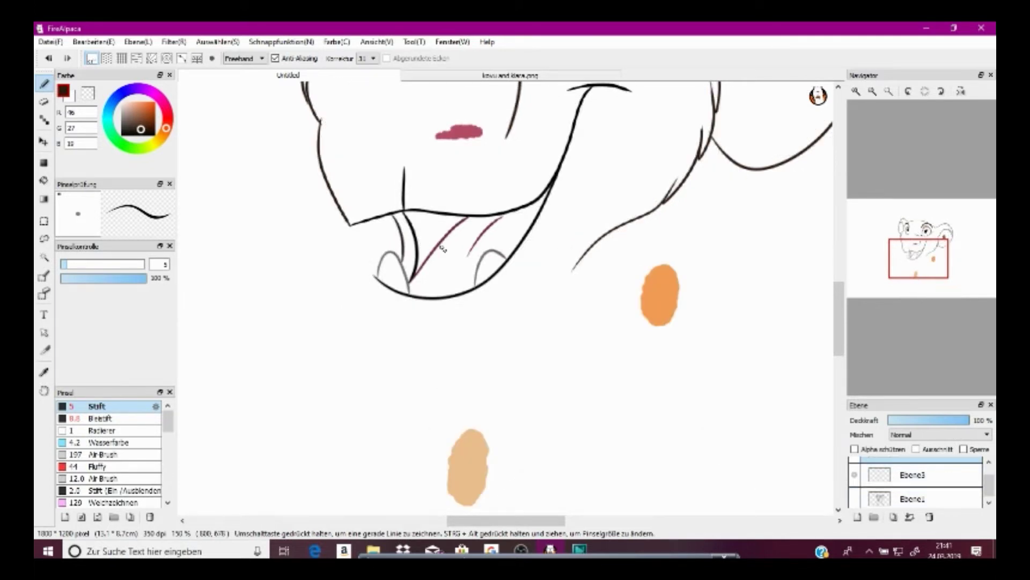
{"action": "left_click", "coordinate": [855, 499]}
{"action": "mouse_move", "coordinate": [376, 270]}
{"action": "left_mouse_down"}
{"action": "mouse_move", "coordinate": [362, 324]}
{"action": "mouse_move", "coordinate": [382, 357]}
{"action": "mouse_move", "coordinate": [532, 335]}
{"action": "mouse_move", "coordinate": [505, 363]}
{"action": "mouse_move", "coordinate": [555, 302]}
{"action": "left_mouse_up"}
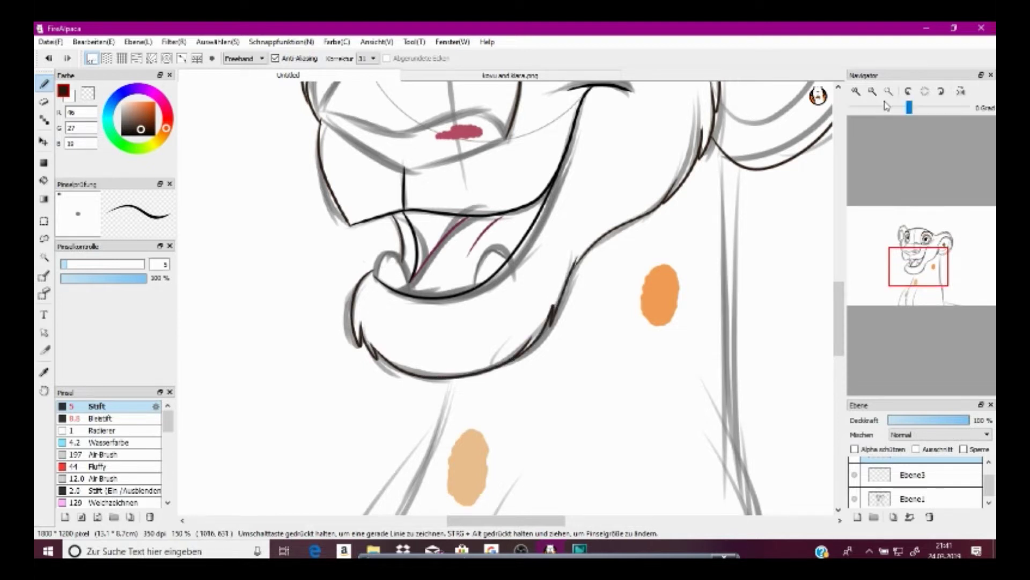
Ink the front of the neck with its fur tufts and the chest lines below the chin, redoing the outer chest stroke
{"action": "left_click", "coordinate": [873, 91]}
{"action": "left_click", "coordinate": [873, 92]}
{"action": "left_click", "coordinate": [857, 91]}
{"action": "left_click", "coordinate": [856, 92]}
{"action": "left_click_drag", "start_coordinate": [933, 263], "coordinate": [920, 281]}
{"action": "mouse_move", "coordinate": [511, 301]}
{"action": "left_mouse_down"}
{"action": "mouse_move", "coordinate": [488, 339]}
{"action": "mouse_move", "coordinate": [448, 472]}
{"action": "left_mouse_up"}
{"action": "mouse_move", "coordinate": [465, 246]}
{"action": "left_mouse_down"}
{"action": "mouse_move", "coordinate": [409, 400]}
{"action": "mouse_move", "coordinate": [402, 472]}
{"action": "mouse_move", "coordinate": [364, 472]}
{"action": "left_mouse_up"}
{"action": "key", "text": "ctrl+z"}
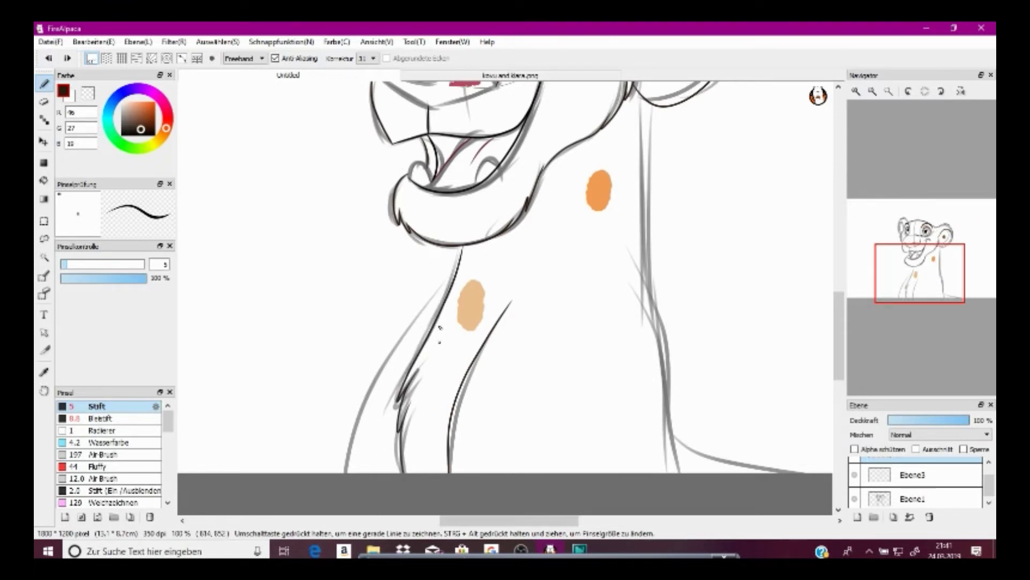
{"action": "left_click_drag", "start_coordinate": [455, 279], "coordinate": [348, 472]}
Ink the back of the neck from below the right ear down to the canvas's lower edge, redoing the first stroke
{"action": "left_click_drag", "start_coordinate": [653, 105], "coordinate": [642, 320]}
{"action": "key", "text": "ctrl+z"}
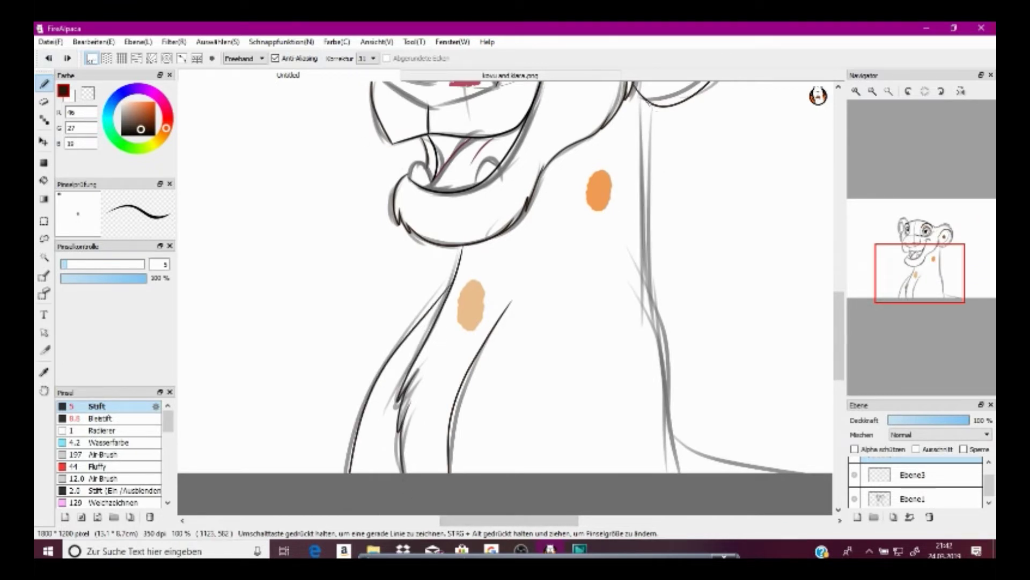
{"action": "mouse_move", "coordinate": [648, 102]}
{"action": "left_mouse_down"}
{"action": "mouse_move", "coordinate": [662, 295]}
{"action": "mouse_move", "coordinate": [688, 434]}
{"action": "left_mouse_up"}
{"action": "left_click", "coordinate": [961, 301]}
{"action": "left_click_drag", "start_coordinate": [392, 245], "coordinate": [446, 321]}
Sample the beige neck swatch and ink the marking line from the inner eye past the mouth corner to the tufted chest
{"action": "left_click", "coordinate": [930, 250]}
{"action": "left_click", "coordinate": [44, 372]}
{"action": "left_click", "coordinate": [406, 506]}
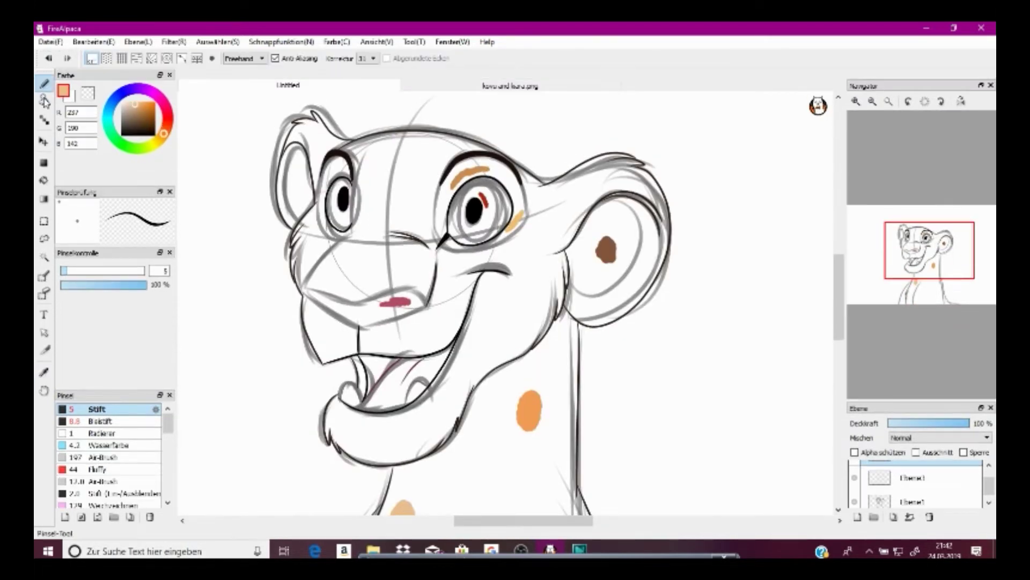
{"action": "scroll", "coordinate": [427, 260], "scroll_direction": "up", "scroll_amount": 2}
{"action": "mouse_move", "coordinate": [402, 236]}
{"action": "left_mouse_down"}
{"action": "mouse_move", "coordinate": [421, 255]}
{"action": "mouse_move", "coordinate": [459, 423]}
{"action": "mouse_move", "coordinate": [454, 191]}
{"action": "mouse_move", "coordinate": [433, 322]}
{"action": "mouse_move", "coordinate": [410, 376]}
{"action": "left_mouse_up"}
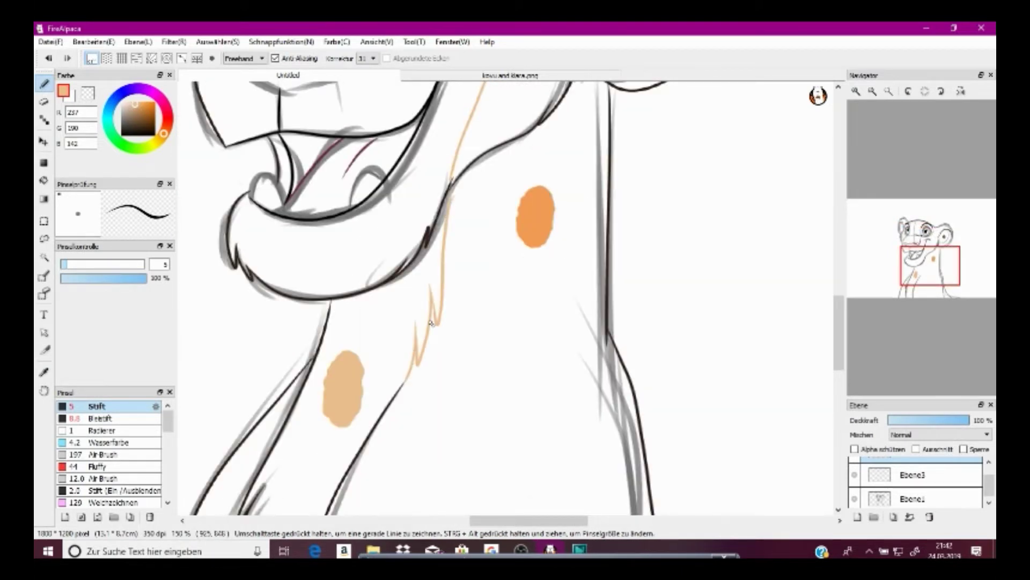
Sample the pink nose swatch, darken it to RGB 110, 48, 61, and ink the nose outline, nostrils and centre crease
{"action": "left_click", "coordinate": [45, 371]}
{"action": "left_click", "coordinate": [921, 252]}
{"action": "left_click", "coordinate": [446, 276]}
{"action": "left_click", "coordinate": [140, 132]}
{"action": "key", "text": "b"}
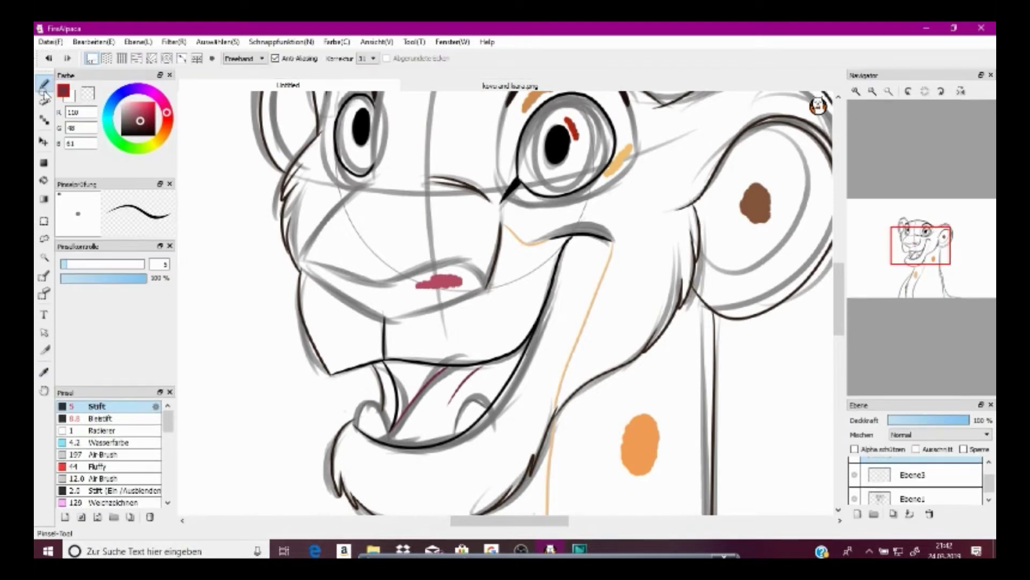
{"action": "left_click_drag", "start_coordinate": [304, 256], "coordinate": [390, 275]}
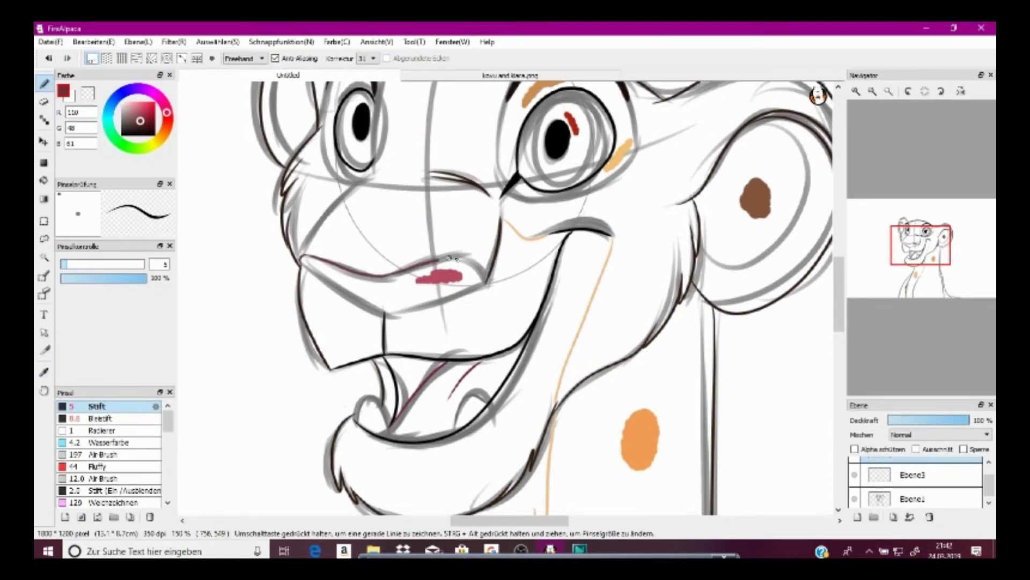
{"action": "left_click_drag", "start_coordinate": [439, 303], "coordinate": [399, 312]}
{"action": "left_click_drag", "start_coordinate": [301, 261], "coordinate": [386, 310]}
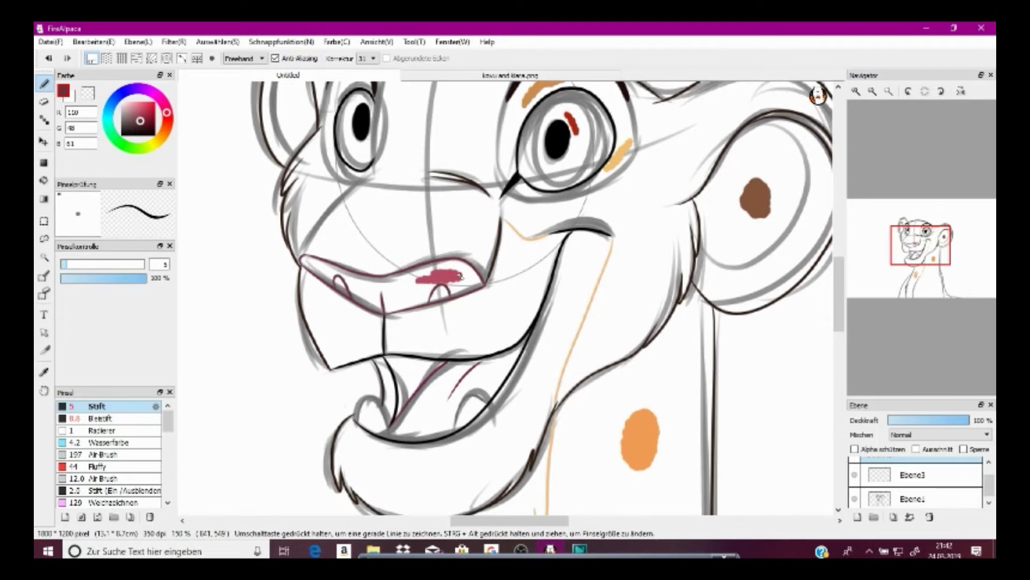
Sample the dark brown outline colour and ink the line along the inner side of the left eye
{"action": "left_click", "coordinate": [47, 369]}
{"action": "left_click", "coordinate": [857, 100]}
{"action": "left_click", "coordinate": [857, 100]}
{"action": "left_click", "coordinate": [784, 400]}
{"action": "left_click", "coordinate": [48, 94]}
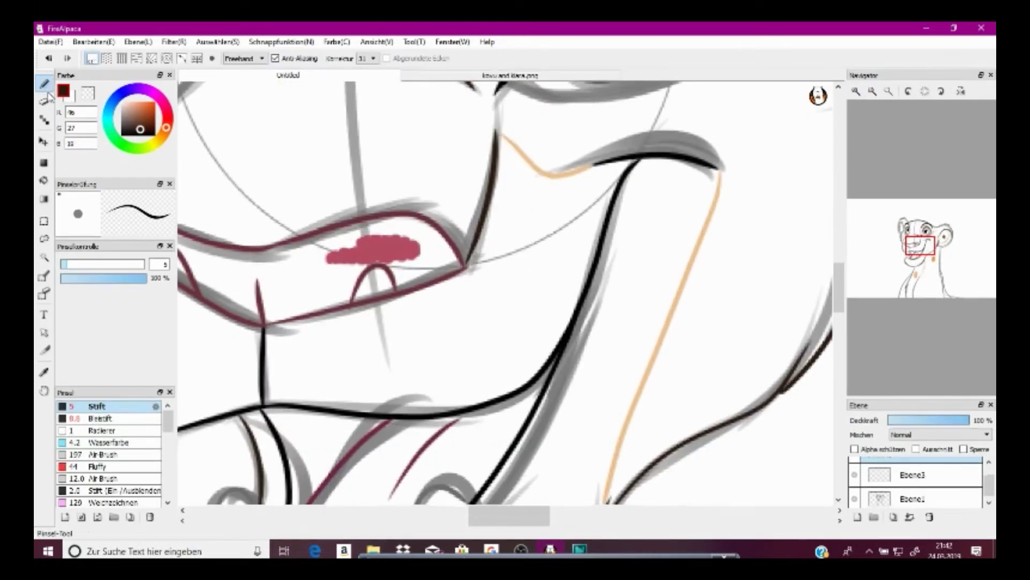
{"action": "left_click", "coordinate": [872, 91]}
{"action": "left_click", "coordinate": [873, 91]}
{"action": "left_click_drag", "start_coordinate": [398, 165], "coordinate": [438, 212]}
{"action": "left_click", "coordinate": [856, 92]}
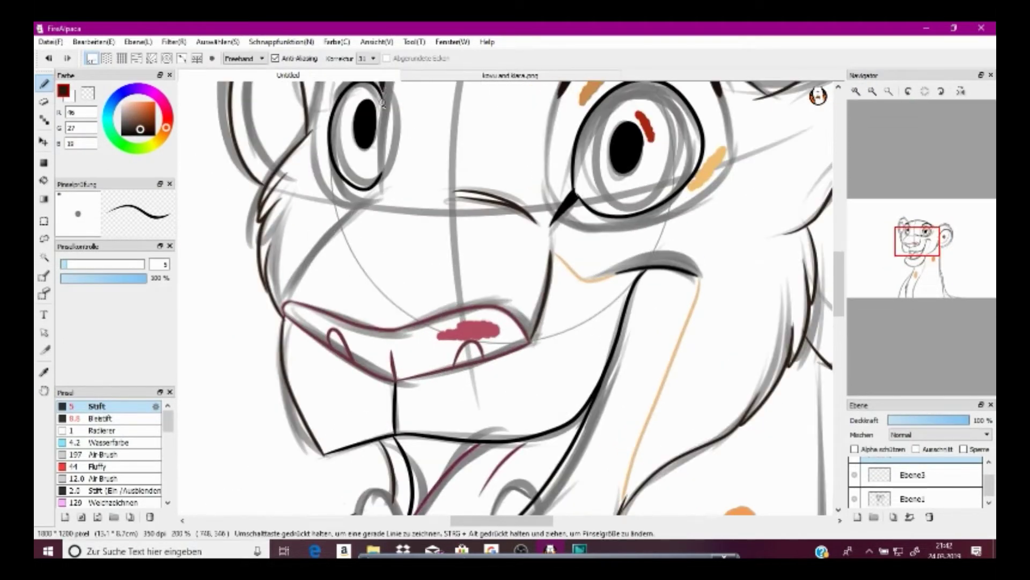
Ink the muzzle bridge line from the nose's left corner up to the left eye, redoing the first stroke
{"action": "left_click_drag", "start_coordinate": [286, 303], "coordinate": [413, 175]}
{"action": "left_click", "coordinate": [50, 58]}
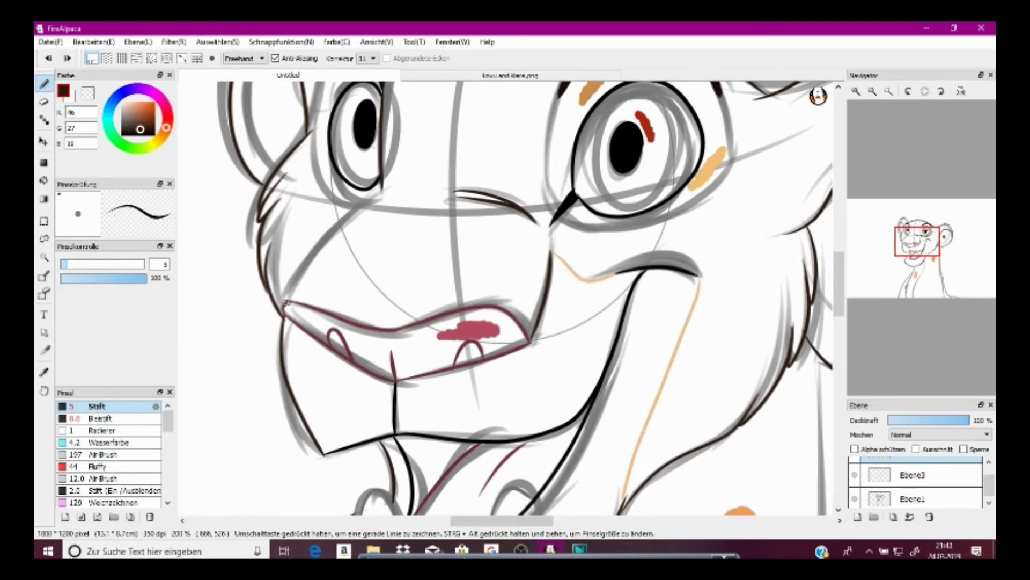
{"action": "left_click_drag", "start_coordinate": [286, 303], "coordinate": [415, 176]}
Sample the brown swatch in the right ear and ink the inner fur line of both ears
{"action": "left_click", "coordinate": [872, 91]}
{"action": "left_click", "coordinate": [890, 91]}
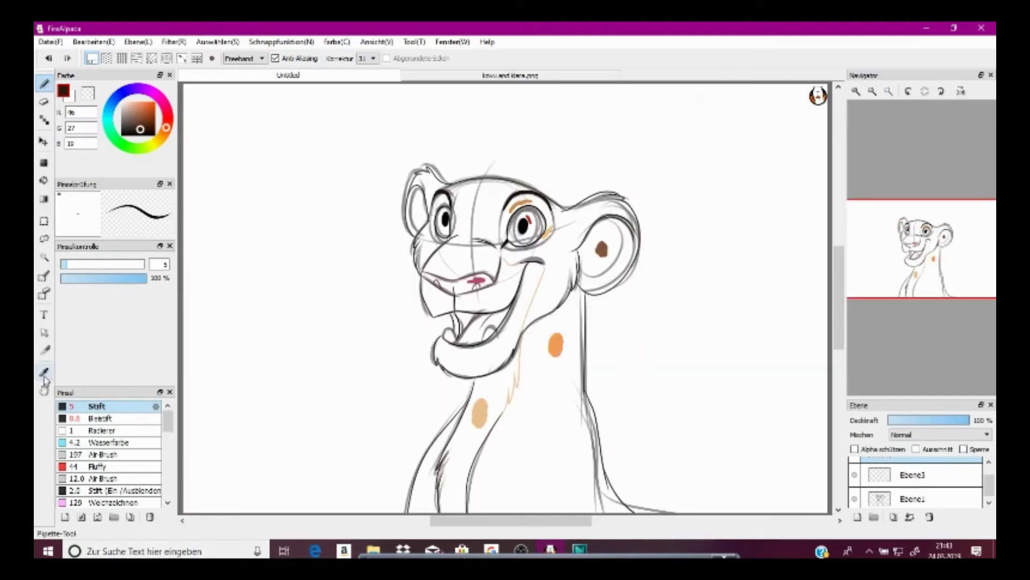
{"action": "left_click", "coordinate": [44, 373]}
{"action": "left_click", "coordinate": [603, 254]}
{"action": "left_click", "coordinate": [856, 101]}
{"action": "left_click", "coordinate": [856, 101]}
{"action": "left_click", "coordinate": [856, 101]}
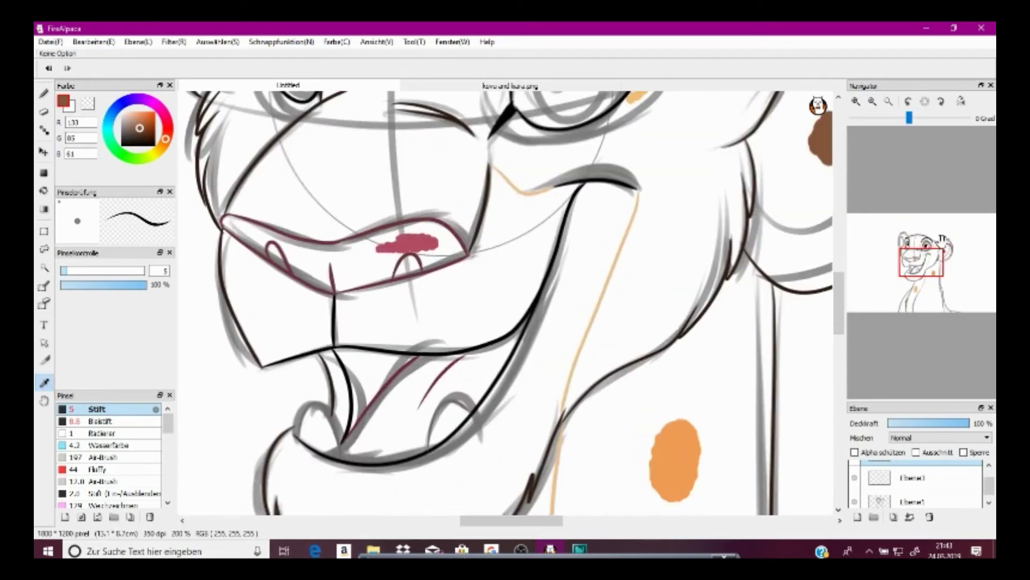
{"action": "left_click", "coordinate": [941, 242]}
{"action": "key", "text": "b"}
{"action": "mouse_move", "coordinate": [617, 219]}
{"action": "left_mouse_down"}
{"action": "mouse_move", "coordinate": [590, 330]}
{"action": "mouse_move", "coordinate": [459, 343]}
{"action": "left_mouse_up"}
{"action": "left_click_drag", "start_coordinate": [867, 203], "coordinate": [836, 196]}
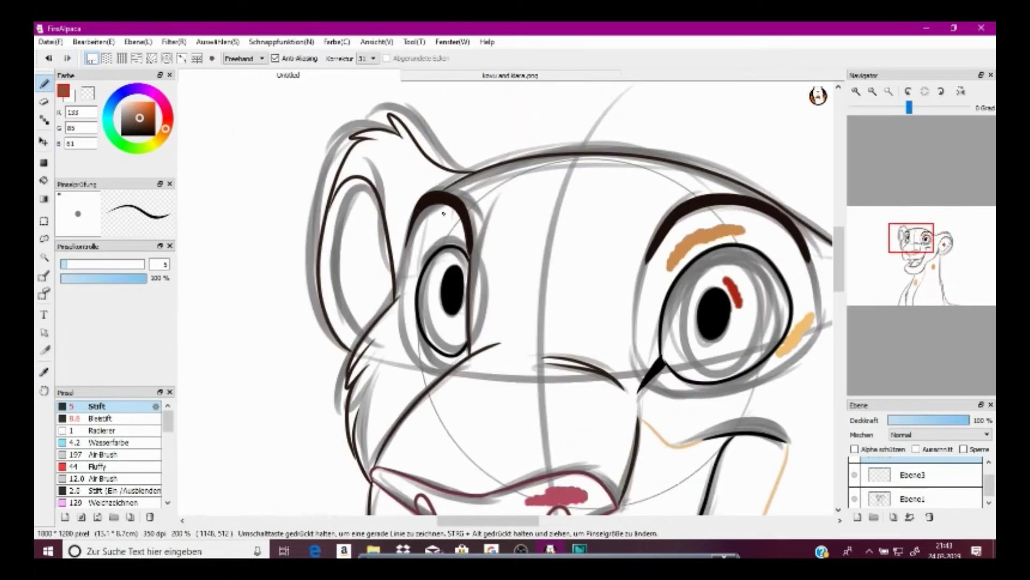
{"action": "mouse_move", "coordinate": [363, 188]}
{"action": "left_mouse_down"}
{"action": "mouse_move", "coordinate": [338, 231]}
{"action": "mouse_move", "coordinate": [353, 328]}
{"action": "left_mouse_up"}
Sample the red iris swatch, darken it to a deep red, and return to the brush
{"action": "left_click", "coordinate": [44, 372]}
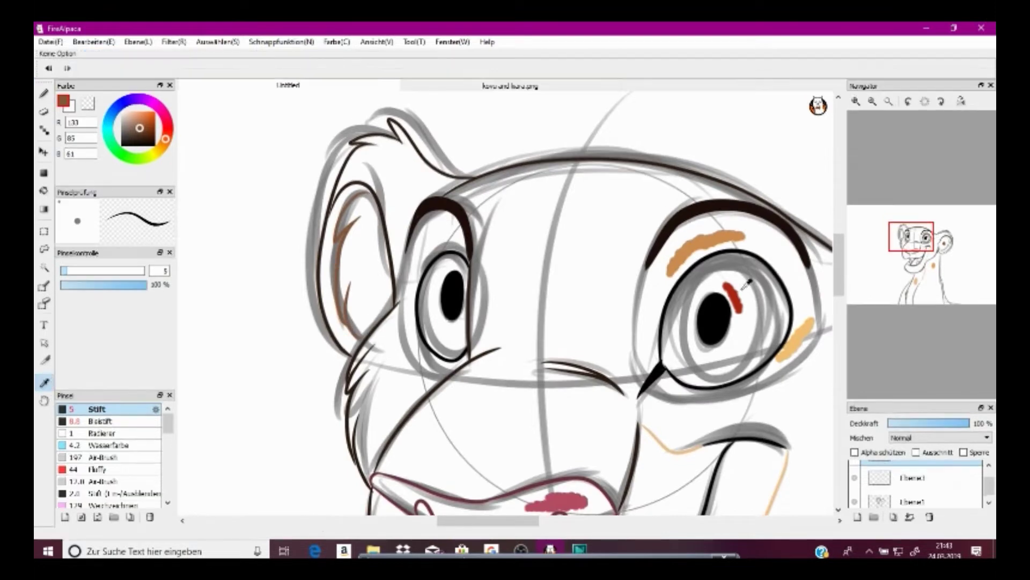
{"action": "left_click", "coordinate": [733, 294]}
{"action": "left_click", "coordinate": [150, 132]}
{"action": "left_click", "coordinate": [45, 93]}
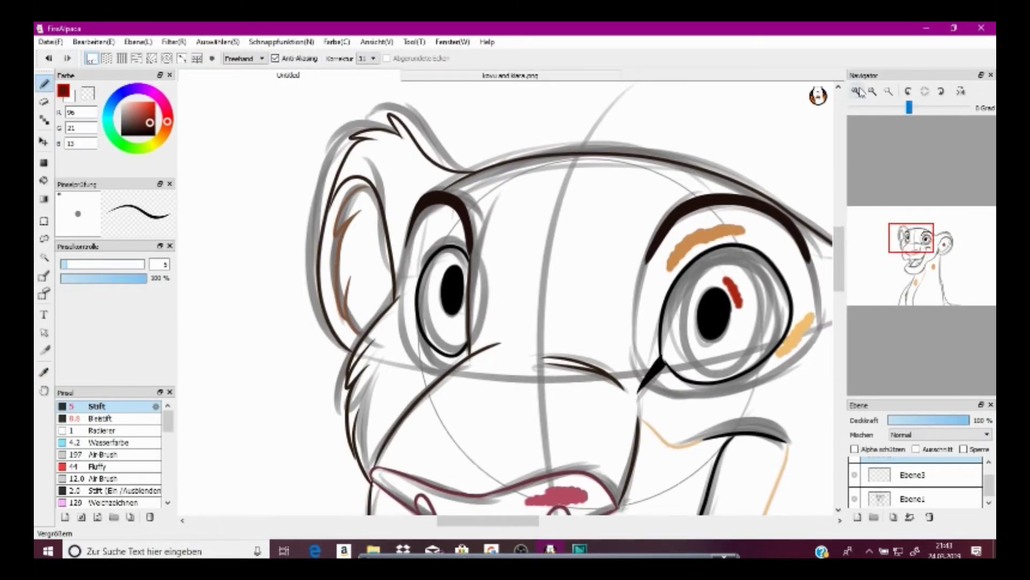
Try to ink the iris outlines of both eyes in dark red, and undo the strokes
{"action": "scroll", "coordinate": [509, 263], "scroll_direction": "up", "scroll_amount": 2}
{"action": "mouse_move", "coordinate": [451, 245]}
{"action": "left_mouse_down"}
{"action": "mouse_move", "coordinate": [400, 327]}
{"action": "mouse_move", "coordinate": [456, 294]}
{"action": "left_mouse_up"}
{"action": "left_click", "coordinate": [932, 231]}
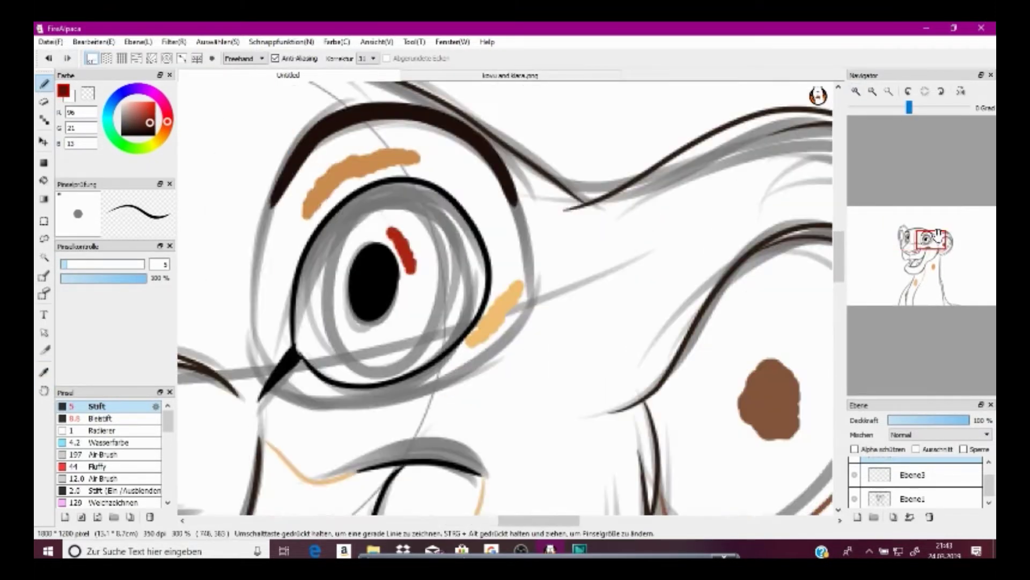
{"action": "mouse_move", "coordinate": [322, 322]}
{"action": "left_mouse_down"}
{"action": "mouse_move", "coordinate": [319, 292]}
{"action": "mouse_move", "coordinate": [321, 340]}
{"action": "mouse_move", "coordinate": [322, 328]}
{"action": "mouse_move", "coordinate": [439, 238]}
{"action": "mouse_move", "coordinate": [341, 278]}
{"action": "left_mouse_up"}
{"action": "left_click", "coordinate": [50, 58]}
{"action": "left_click", "coordinate": [889, 91]}
{"action": "left_click", "coordinate": [49, 58]}
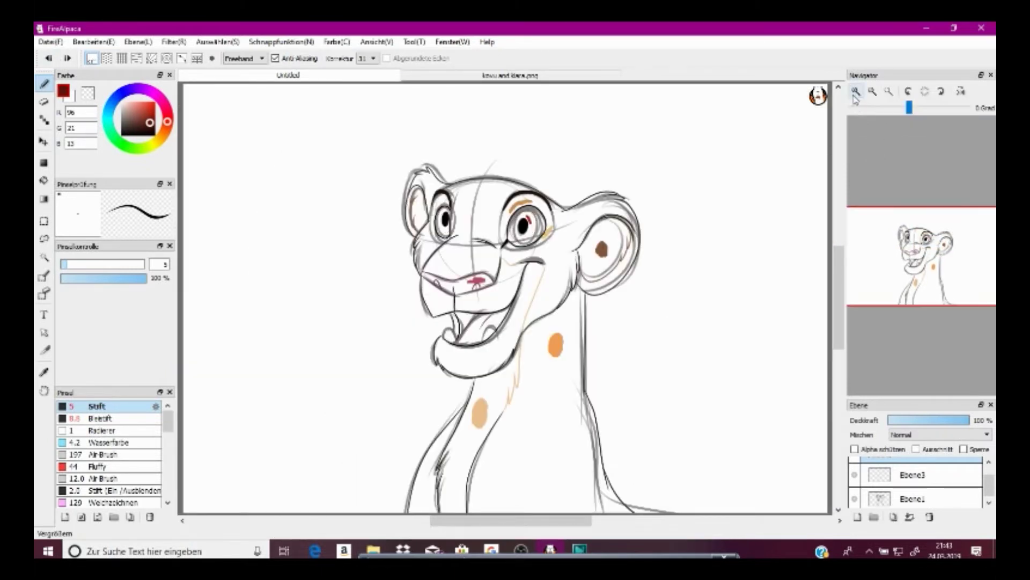
Try to ink the iris ring around the right pupil again, and undo the attempts
{"action": "left_click", "coordinate": [856, 91]}
{"action": "left_click", "coordinate": [927, 246]}
{"action": "left_click", "coordinate": [922, 235]}
{"action": "left_click_drag", "start_coordinate": [514, 283], "coordinate": [512, 280]}
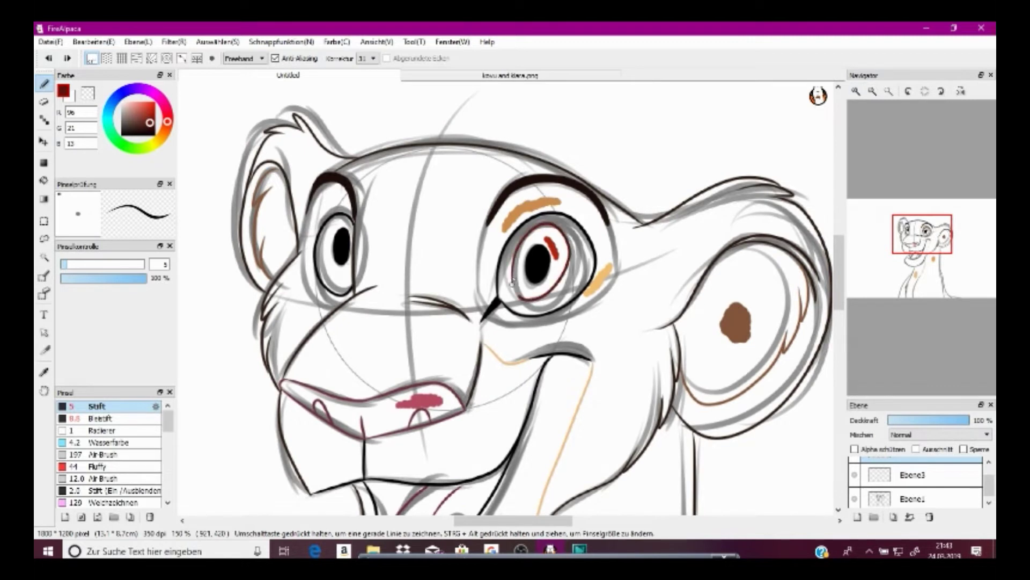
{"action": "left_click", "coordinate": [48, 58]}
{"action": "key", "text": "ctrl+plus"}
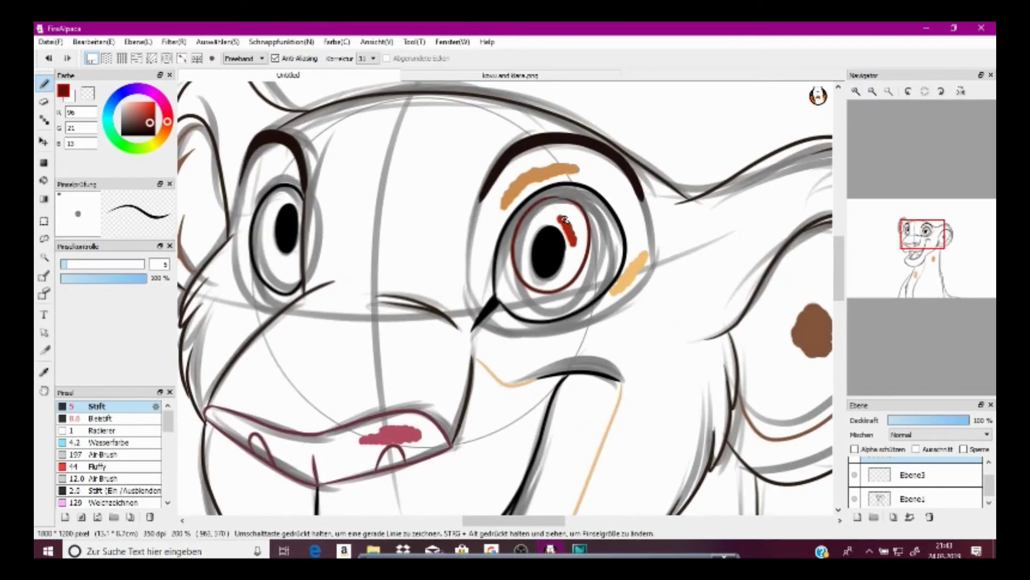
{"action": "left_click_drag", "start_coordinate": [563, 204], "coordinate": [574, 208]}
{"action": "left_click", "coordinate": [49, 58]}
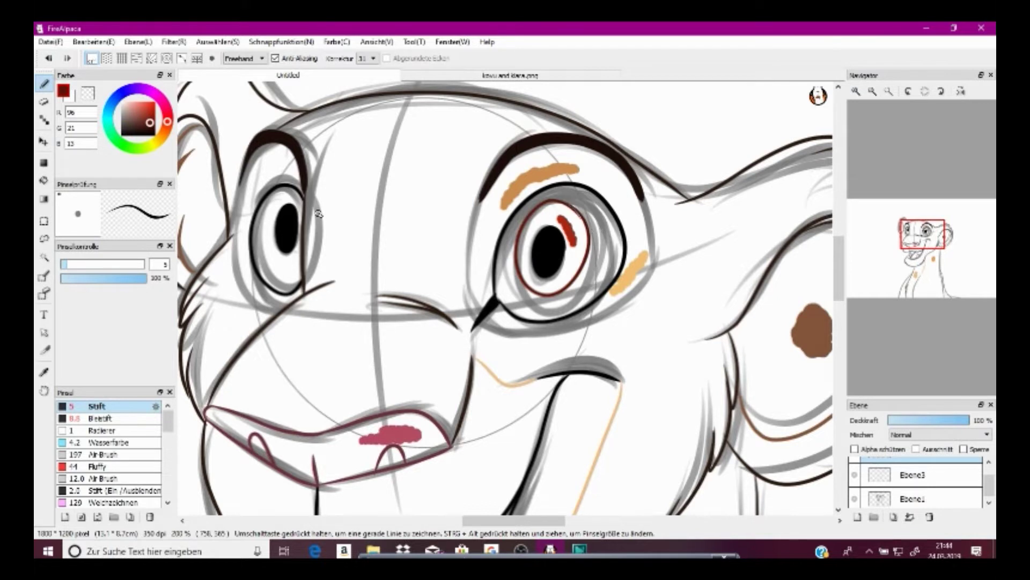
{"action": "left_click", "coordinate": [48, 58]}
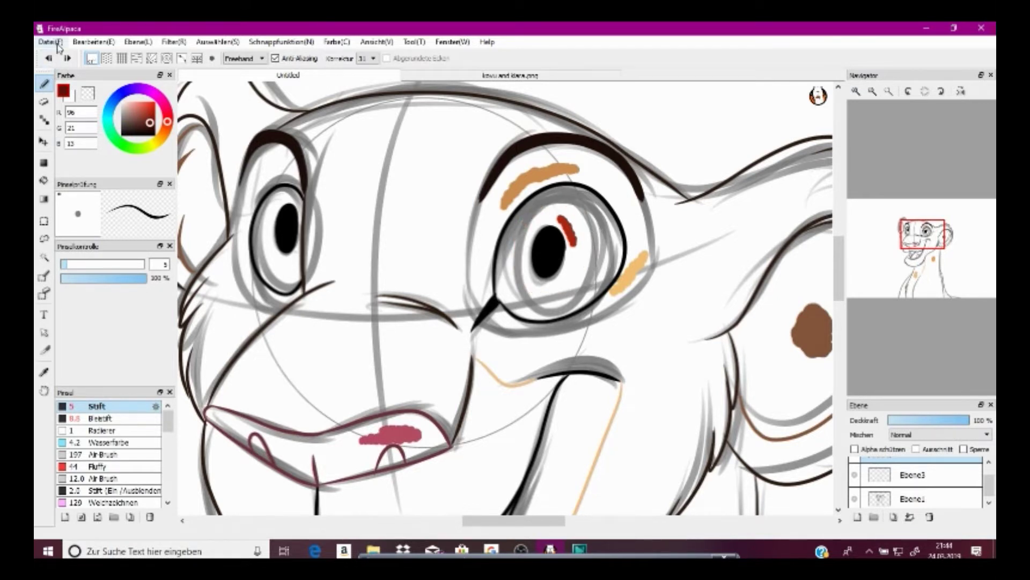
Ink dark red iris outlines around the pupils of the left and right eyes
{"action": "left_click_drag", "start_coordinate": [269, 199], "coordinate": [314, 220]}
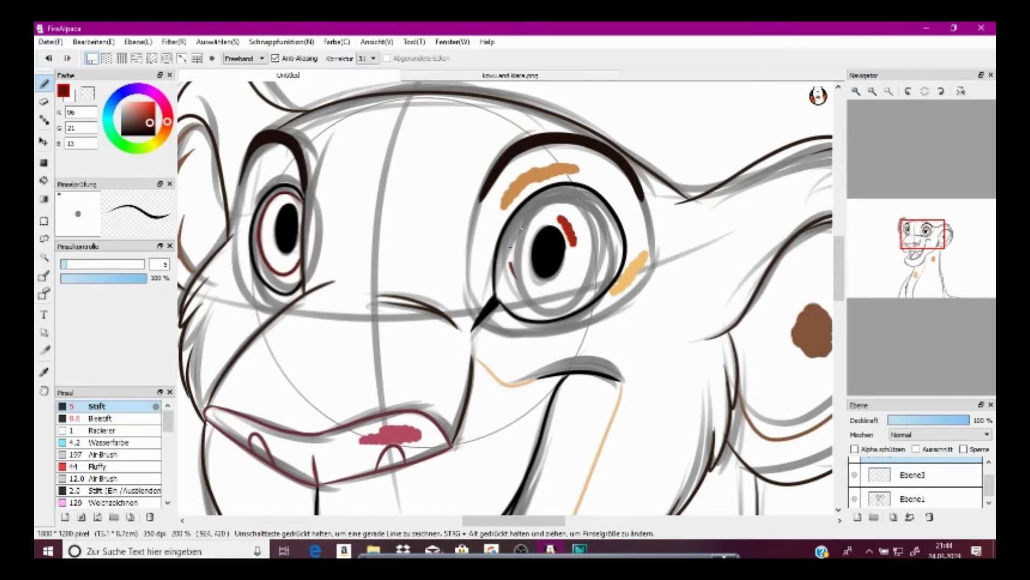
{"action": "left_click_drag", "start_coordinate": [521, 227], "coordinate": [516, 263]}
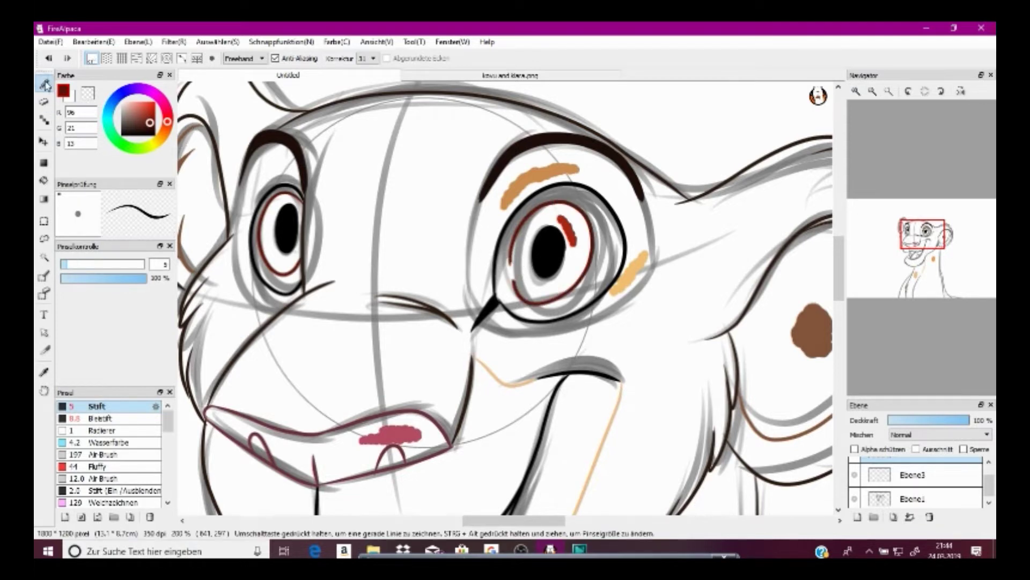
{"action": "left_click", "coordinate": [888, 92]}
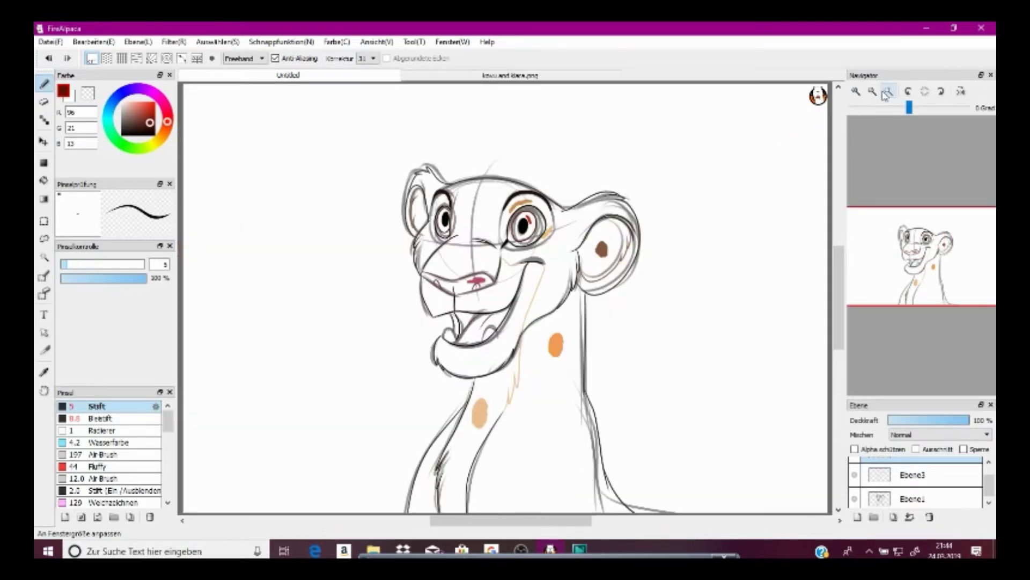
Lasso the left eye's pupil and transform it to sit slightly further left inside the iris
{"action": "left_click", "coordinate": [856, 91]}
{"action": "left_click", "coordinate": [856, 91]}
{"action": "left_click", "coordinate": [856, 91]}
{"action": "left_click", "coordinate": [912, 237]}
{"action": "left_click", "coordinate": [44, 239]}
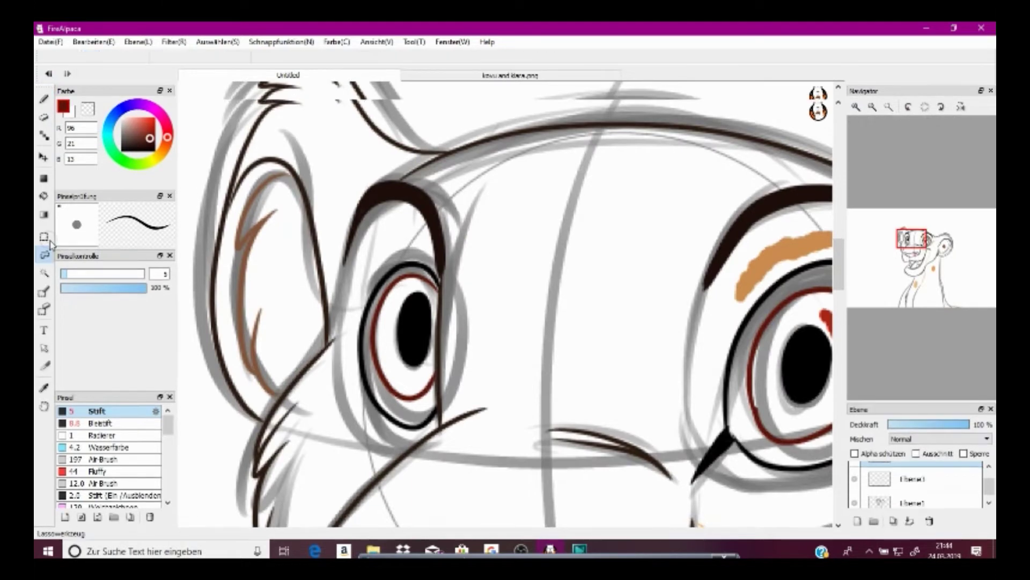
{"action": "mouse_move", "coordinate": [395, 304]}
{"action": "left_mouse_down"}
{"action": "mouse_move", "coordinate": [434, 290]}
{"action": "mouse_move", "coordinate": [393, 324]}
{"action": "mouse_move", "coordinate": [400, 293]}
{"action": "left_mouse_up"}
{"action": "left_click", "coordinate": [217, 41]}
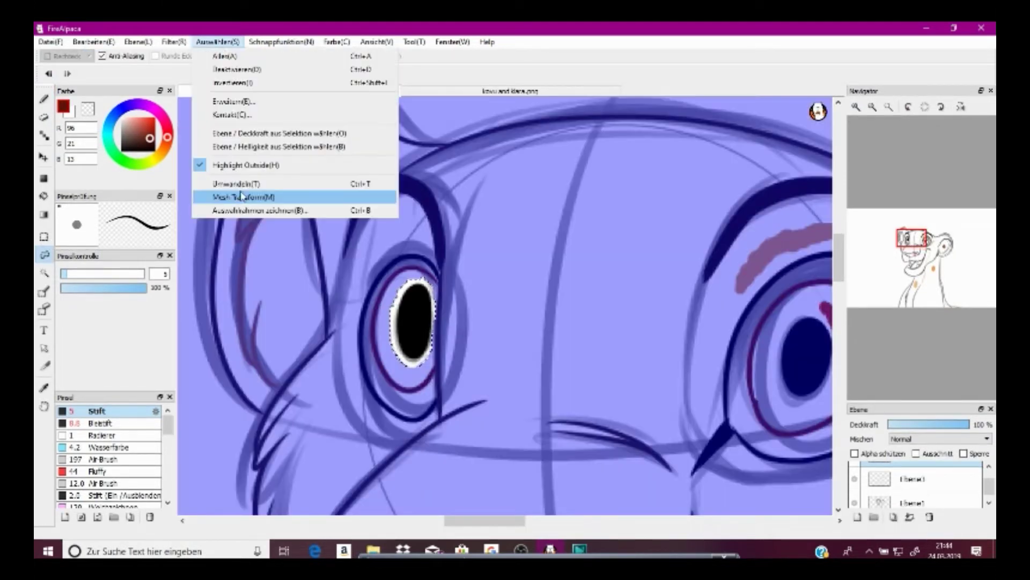
{"action": "left_click", "coordinate": [273, 198]}
{"action": "left_click", "coordinate": [772, 519]}
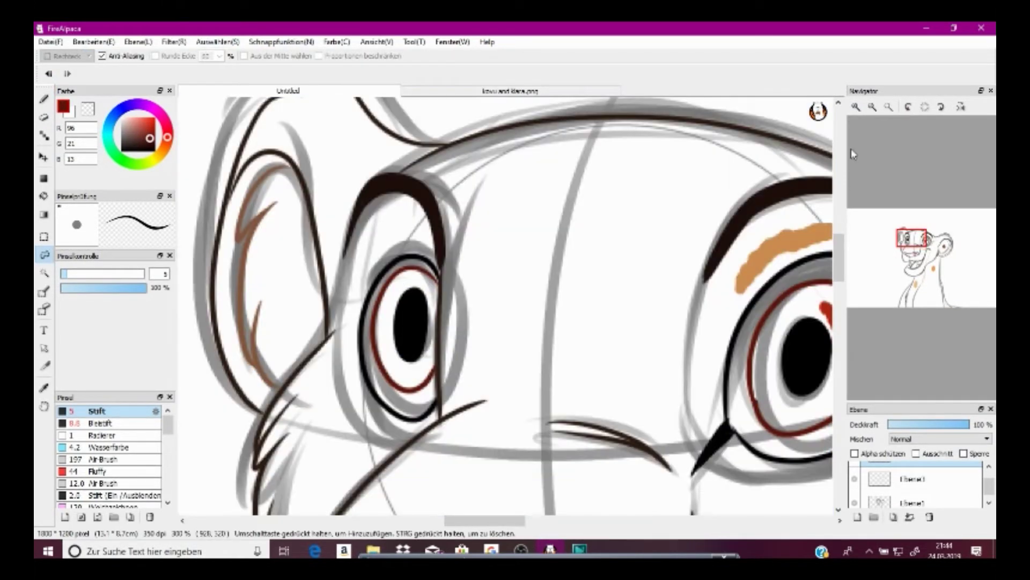
Hide the sketch layer Ebene1 to check the clean line art, and delete that layer
{"action": "left_click", "coordinate": [889, 107]}
{"action": "left_click", "coordinate": [897, 501]}
{"action": "left_click", "coordinate": [856, 503]}
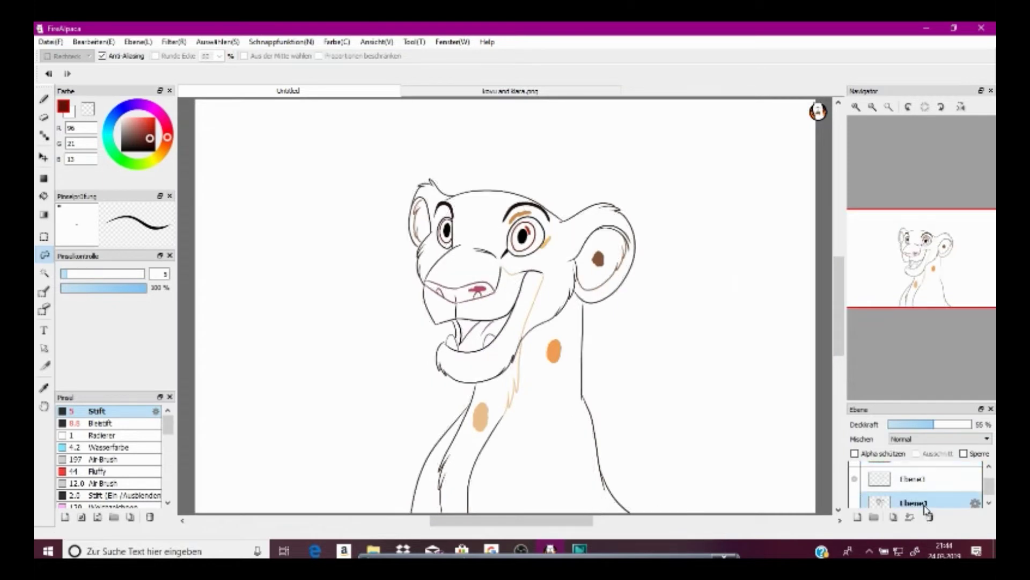
{"action": "left_click", "coordinate": [929, 517]}
On layer Ebene2, erase the vertical line between nose and mouth and redraw it in black
{"action": "left_click", "coordinate": [853, 108]}
{"action": "left_click", "coordinate": [853, 108]}
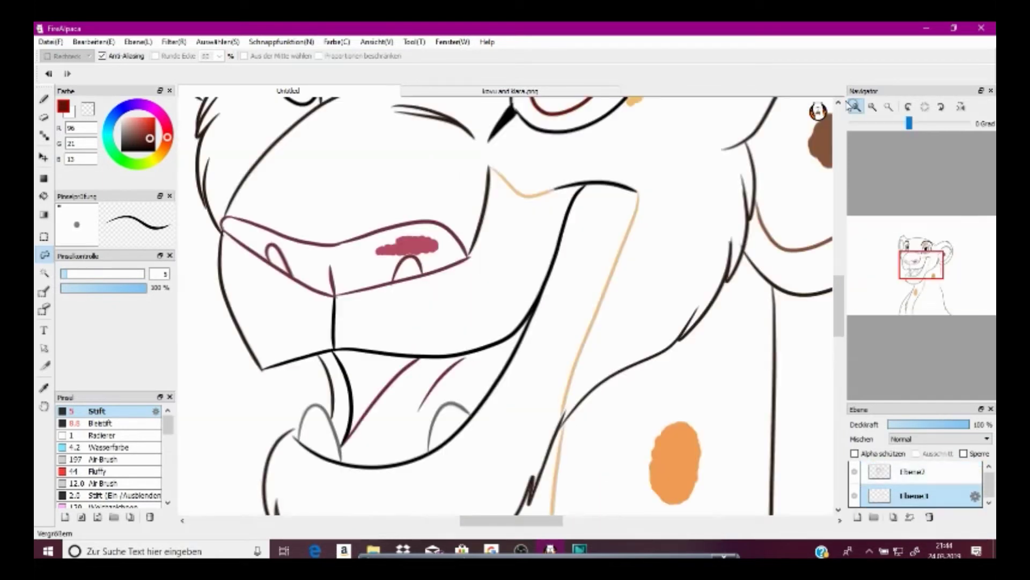
{"action": "left_click", "coordinate": [44, 117]}
{"action": "left_click", "coordinate": [925, 475]}
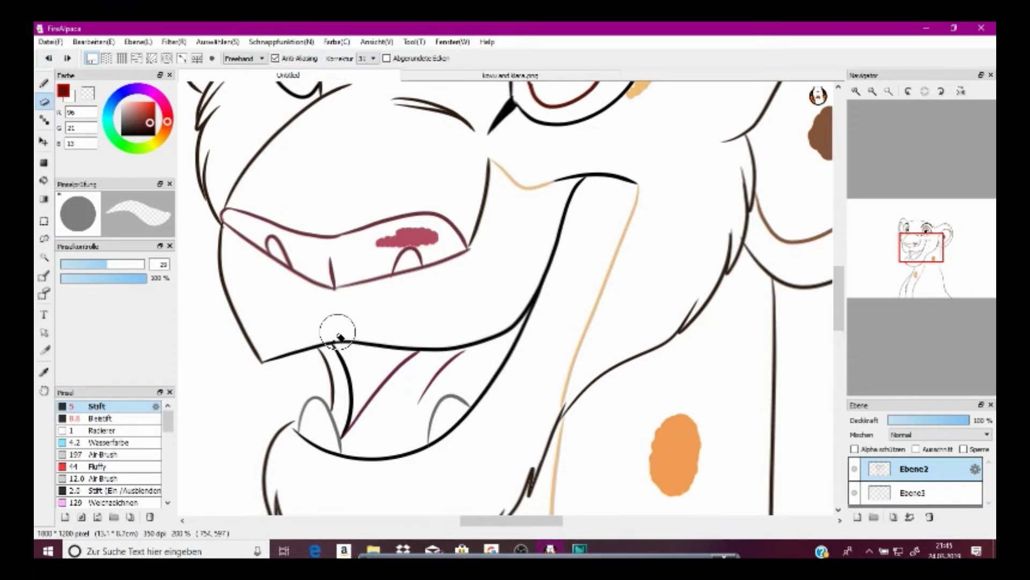
{"action": "key", "text": "b"}
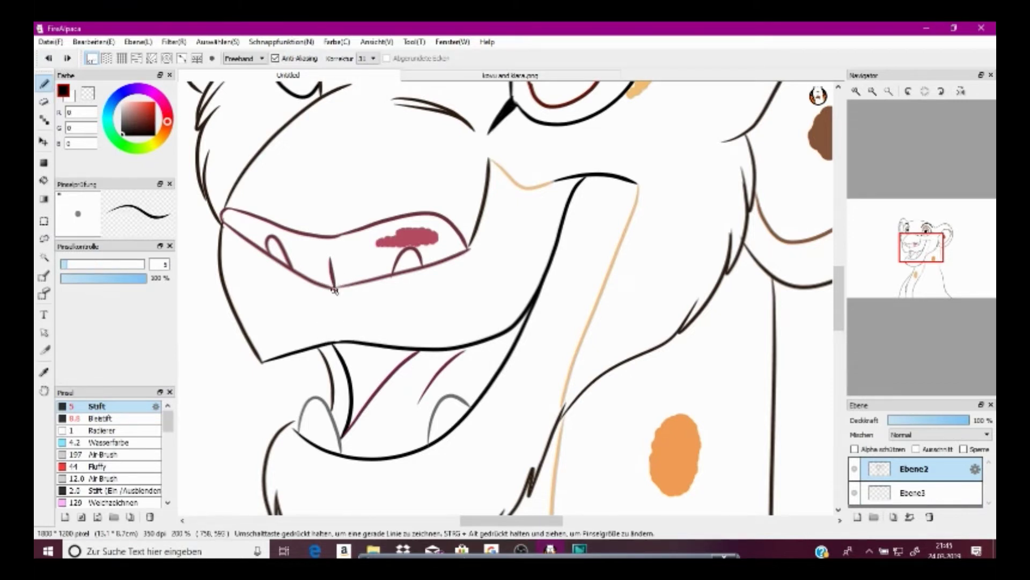
Lasso the right eye's pupil and transform it to sit slightly further left inside the iris
{"action": "left_click_drag", "start_coordinate": [900, 244], "coordinate": [902, 236]}
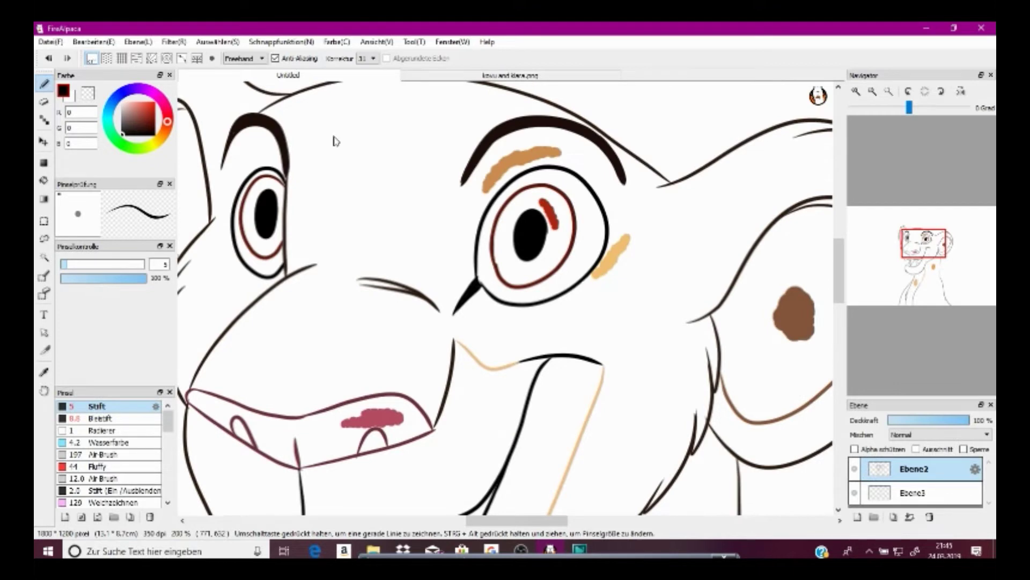
{"action": "key", "text": "l"}
{"action": "left_click", "coordinate": [217, 41]}
{"action": "mouse_move", "coordinate": [556, 231]}
{"action": "left_mouse_down"}
{"action": "mouse_move", "coordinate": [513, 225]}
{"action": "mouse_move", "coordinate": [556, 232]}
{"action": "left_mouse_up"}
{"action": "left_click", "coordinate": [249, 114]}
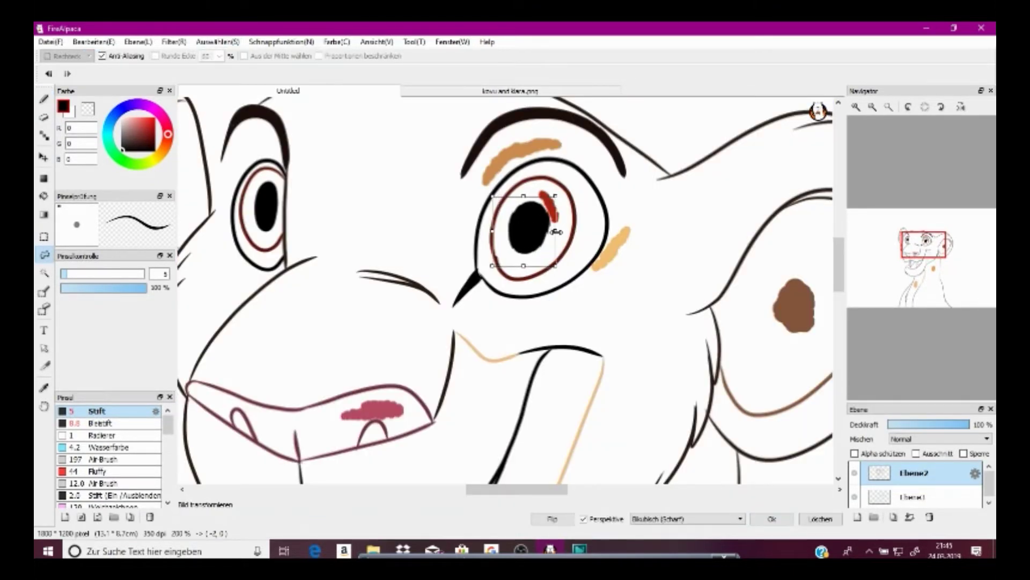
{"action": "left_click", "coordinate": [771, 519]}
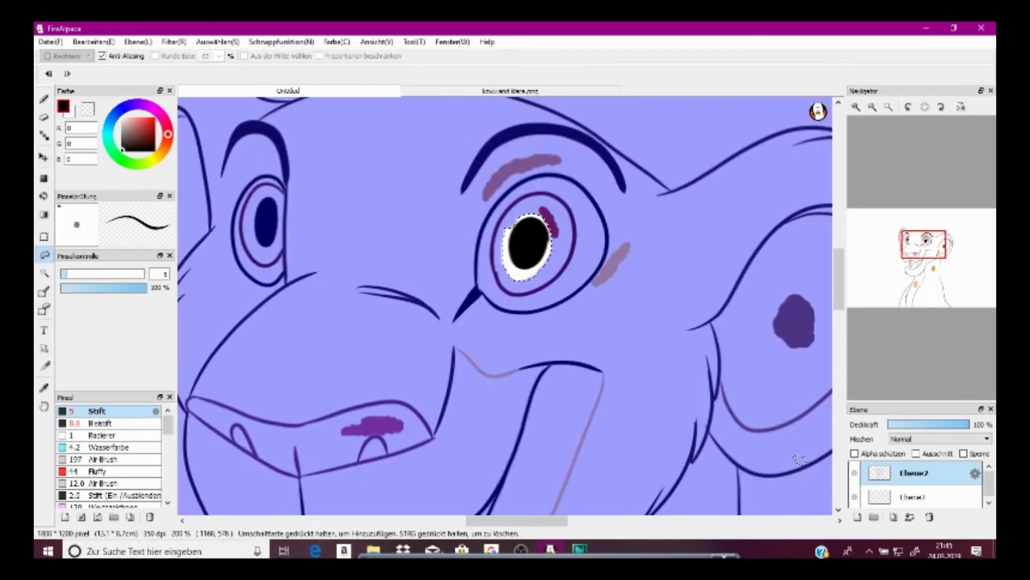
Clear the selection, adjust the left eye's pupil with the transform frame, and deselect it
{"action": "key", "text": "ctrl+d"}
{"action": "key", "text": "ctrl+t"}
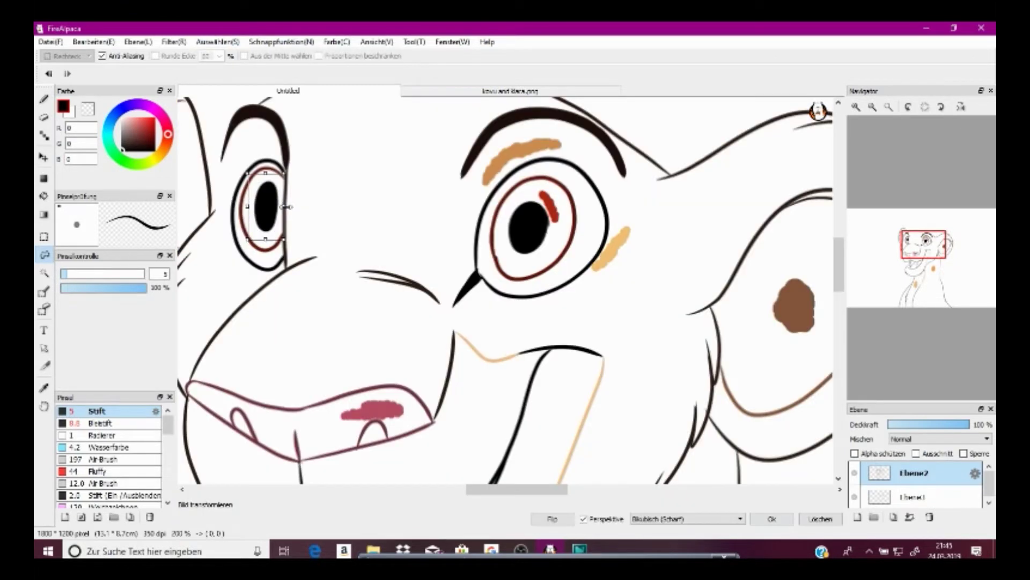
{"action": "left_click", "coordinate": [771, 518]}
{"action": "key", "text": "ctrl+d"}
{"action": "left_click", "coordinate": [888, 107]}
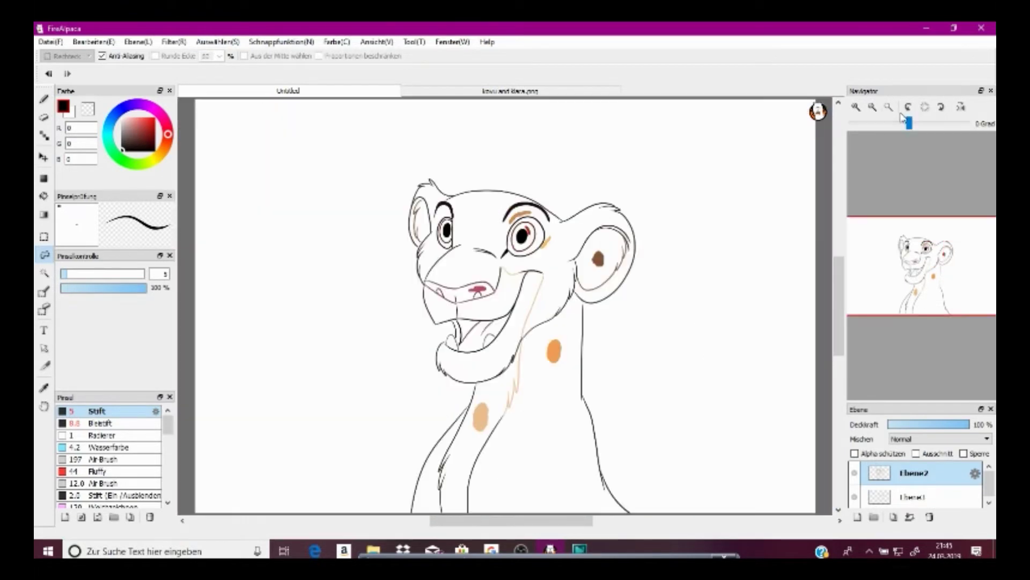
On layer Ebene3, sample the orange neck swatch and bucket-fill the neck, body and outer chest strip
{"action": "left_click", "coordinate": [913, 496]}
{"action": "left_click", "coordinate": [44, 387]}
{"action": "left_click", "coordinate": [554, 351]}
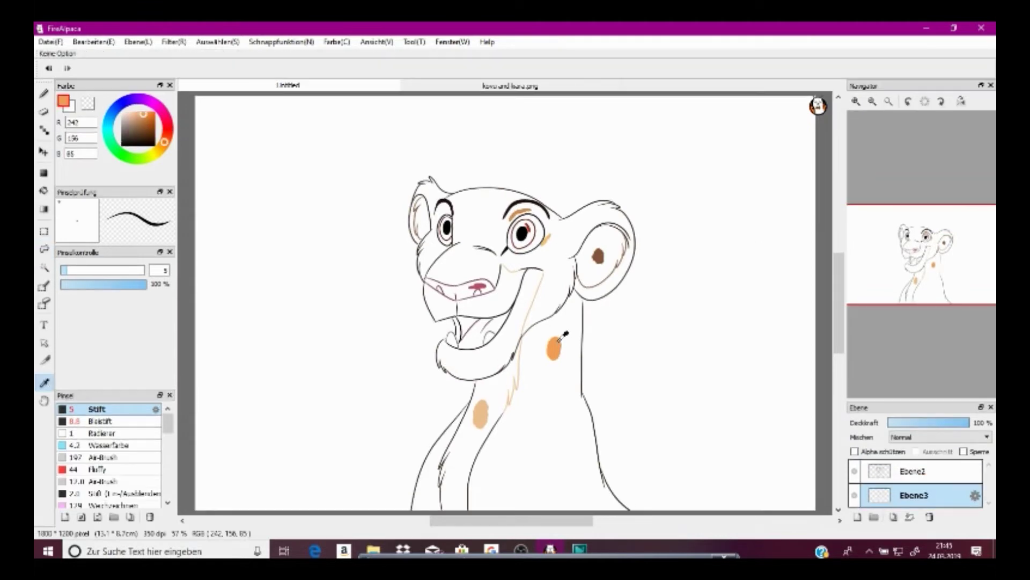
{"action": "left_click", "coordinate": [44, 196]}
{"action": "left_click", "coordinate": [542, 408]}
{"action": "left_click", "coordinate": [428, 467]}
Try filling the head and left ear with orange, and undo both fills
{"action": "left_click", "coordinate": [483, 264]}
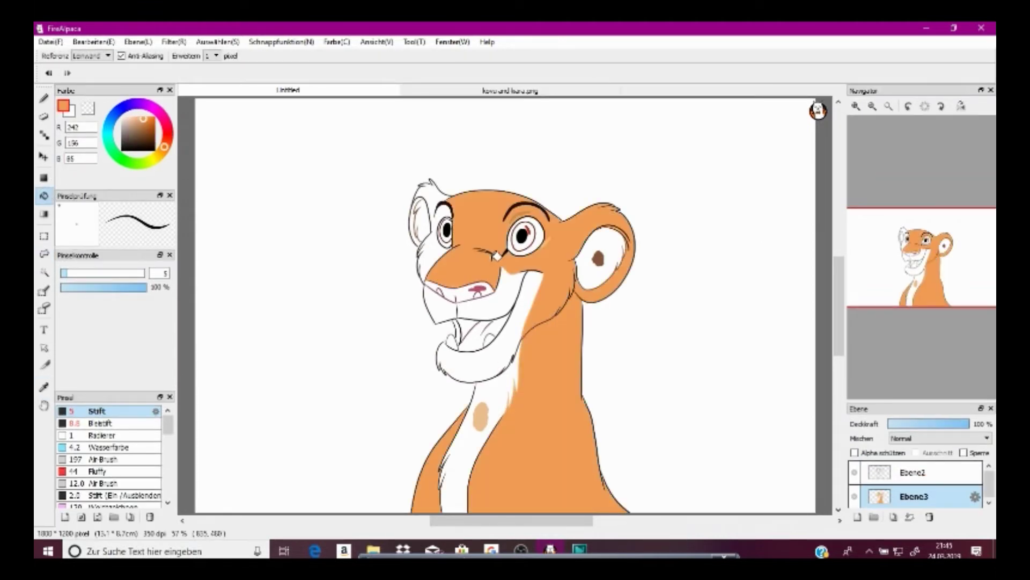
{"action": "left_click", "coordinate": [442, 196]}
{"action": "left_click", "coordinate": [49, 74]}
{"action": "left_click", "coordinate": [50, 73]}
On layer Ebene2, sample the tan swatch above the right eye and ink a line from the brow to the eye's inner corner
{"action": "left_click", "coordinate": [44, 387]}
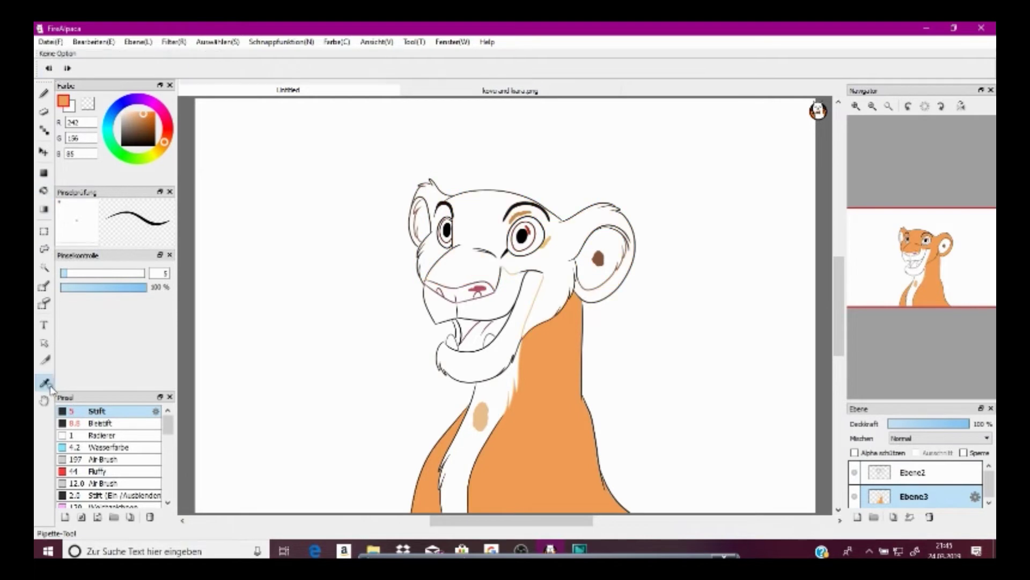
{"action": "left_click", "coordinate": [914, 472]}
{"action": "left_click", "coordinate": [856, 106]}
{"action": "left_click", "coordinate": [856, 106]}
{"action": "left_click", "coordinate": [857, 106]}
{"action": "left_click_drag", "start_coordinate": [939, 250], "coordinate": [929, 242]}
{"action": "left_click", "coordinate": [401, 239]}
{"action": "left_click", "coordinate": [44, 93]}
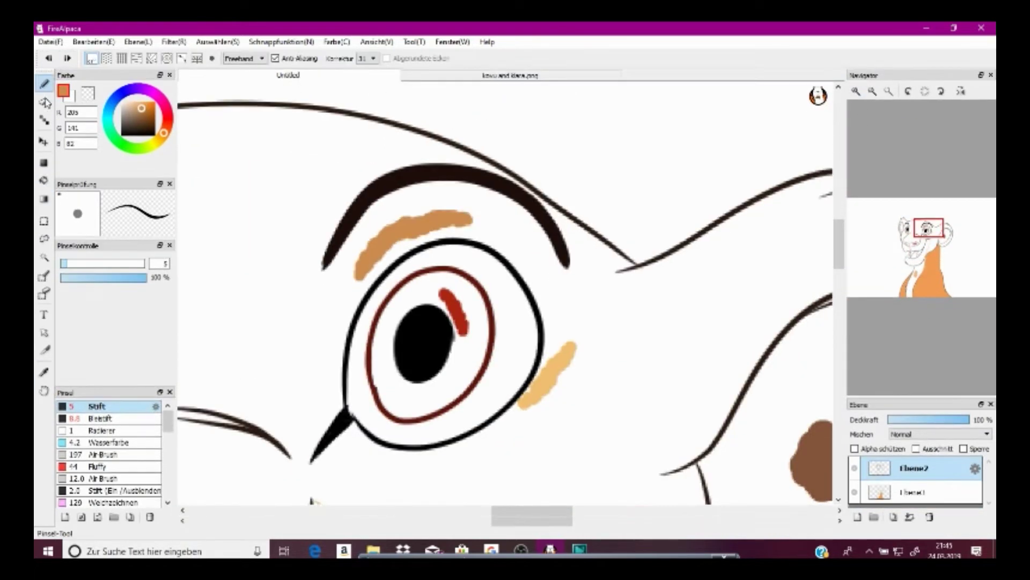
{"action": "left_click_drag", "start_coordinate": [323, 274], "coordinate": [310, 468]}
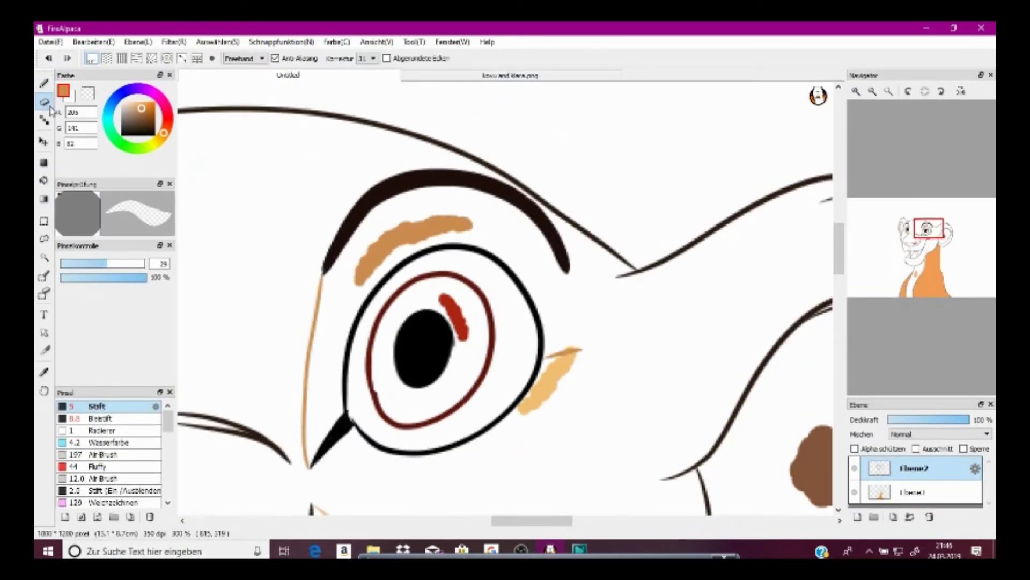
Ink tan socket lines on Ebene2 from the right eye's outer brow end and beside the left eye
{"action": "left_click", "coordinate": [963, 492]}
{"action": "left_click", "coordinate": [961, 468]}
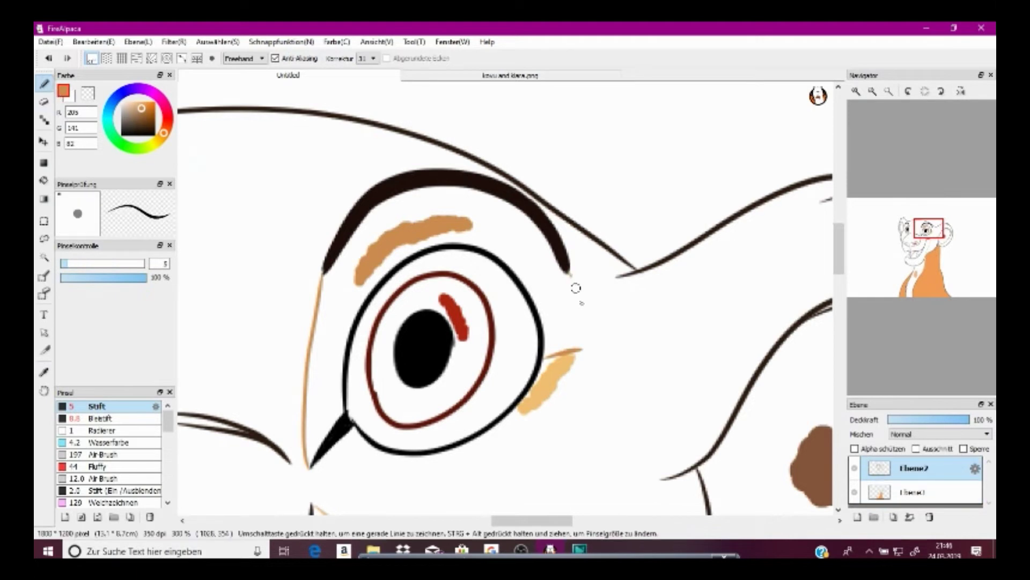
{"action": "left_click", "coordinate": [908, 226]}
{"action": "mouse_move", "coordinate": [410, 273]}
{"action": "left_mouse_down"}
{"action": "mouse_move", "coordinate": [431, 344]}
{"action": "mouse_move", "coordinate": [416, 354]}
{"action": "mouse_move", "coordinate": [445, 351]}
{"action": "mouse_move", "coordinate": [586, 282]}
{"action": "left_mouse_up"}
Sample the yellow swatch beside the right eye and ink a curved lower socket line from the inner to the outer corner
{"action": "left_click", "coordinate": [44, 371]}
{"action": "left_click", "coordinate": [924, 235]}
{"action": "left_click", "coordinate": [642, 240]}
{"action": "left_click", "coordinate": [44, 84]}
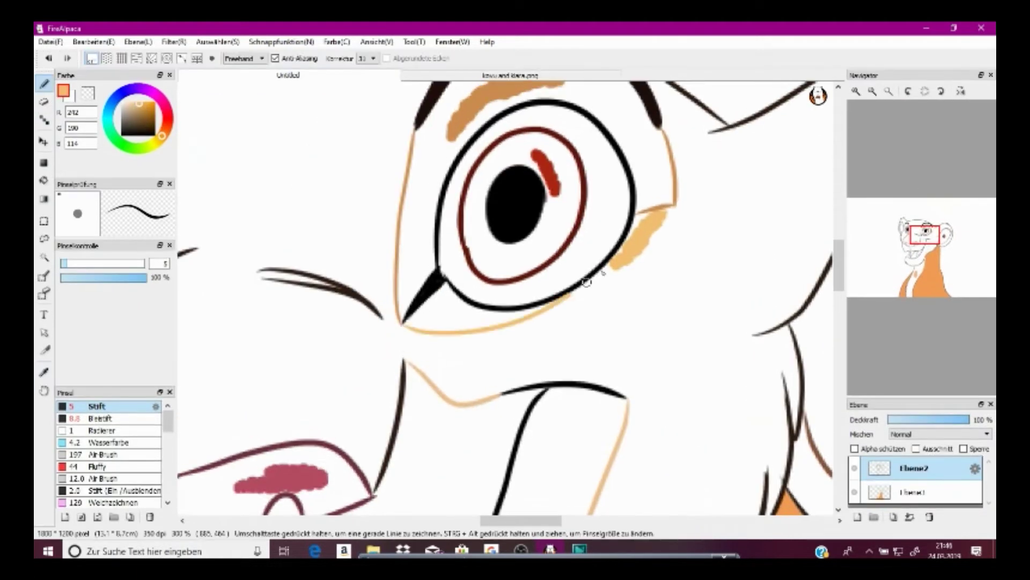
{"action": "key", "text": "ctrl+z"}
{"action": "mouse_move", "coordinate": [403, 325]}
{"action": "left_mouse_down"}
{"action": "mouse_move", "coordinate": [644, 256]}
{"action": "mouse_move", "coordinate": [676, 207]}
{"action": "left_mouse_up"}
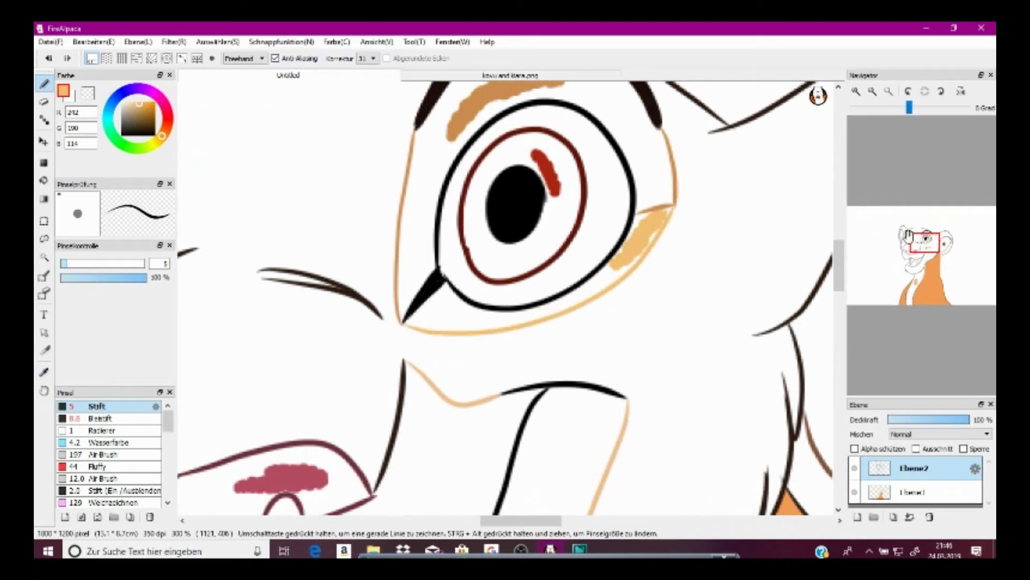
Ink the matching yellow lower socket line beneath the left eye
{"action": "left_click", "coordinate": [908, 236]}
{"action": "key", "text": "ctrl+z"}
{"action": "left_click_drag", "start_coordinate": [413, 314], "coordinate": [416, 354]}
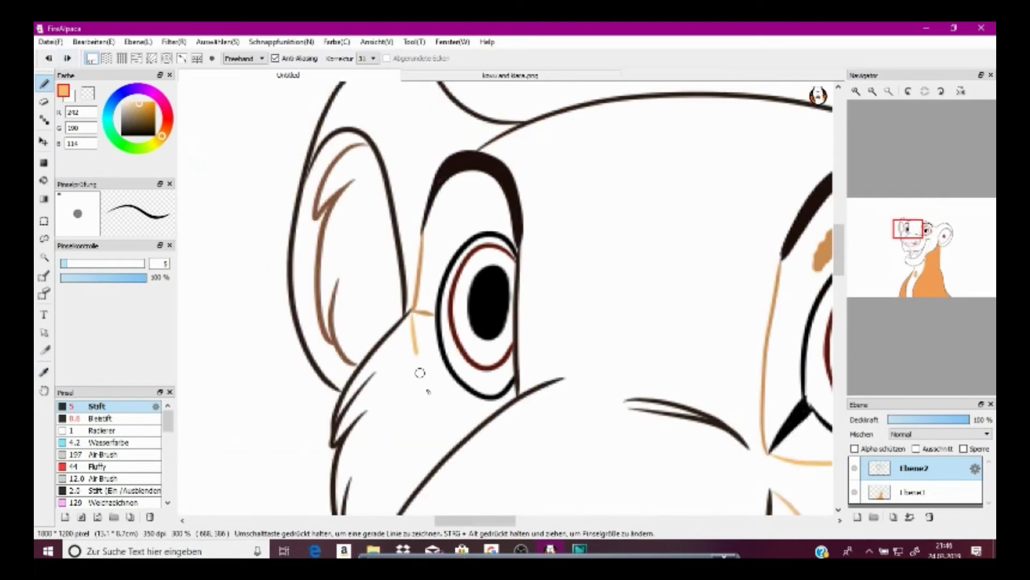
{"action": "left_click", "coordinate": [889, 92]}
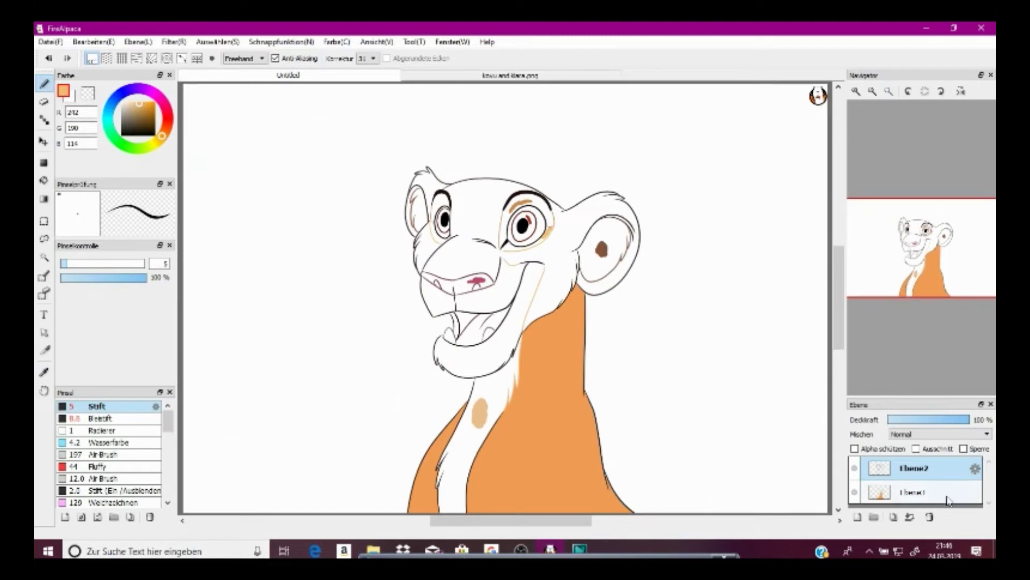
On layer Ebene3, sample the body's orange and bucket-fill the forehead, snout, cheeks and outer ear
{"action": "left_click", "coordinate": [947, 496]}
{"action": "left_click", "coordinate": [43, 372]}
{"action": "left_click", "coordinate": [437, 441]}
{"action": "left_click", "coordinate": [43, 190]}
{"action": "left_click", "coordinate": [429, 246]}
{"action": "left_click", "coordinate": [478, 210]}
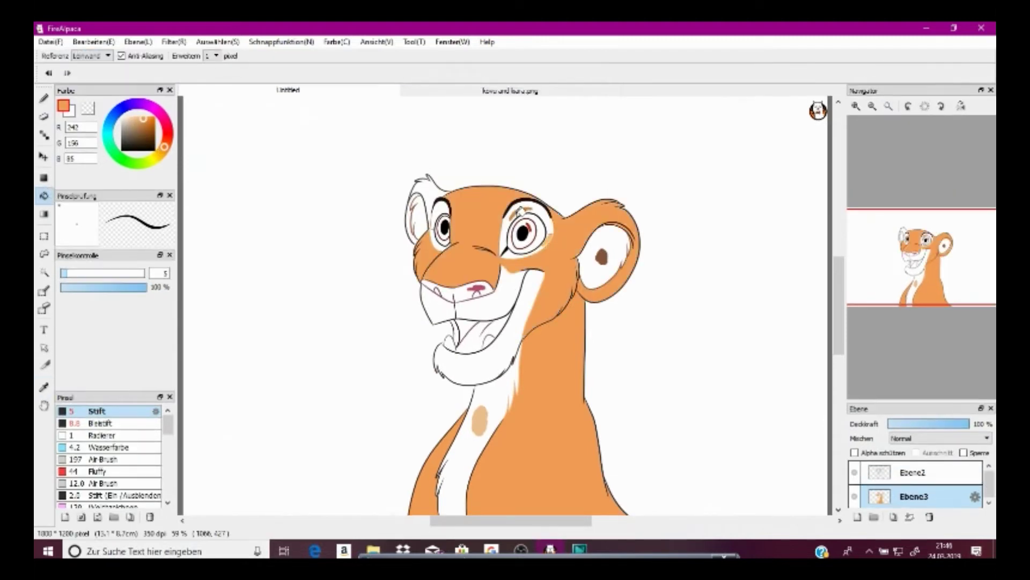
Paint over leftover white gaps in the orange fill around the face, ears and chest fur with the pen at size 17
{"action": "left_click", "coordinate": [44, 98]}
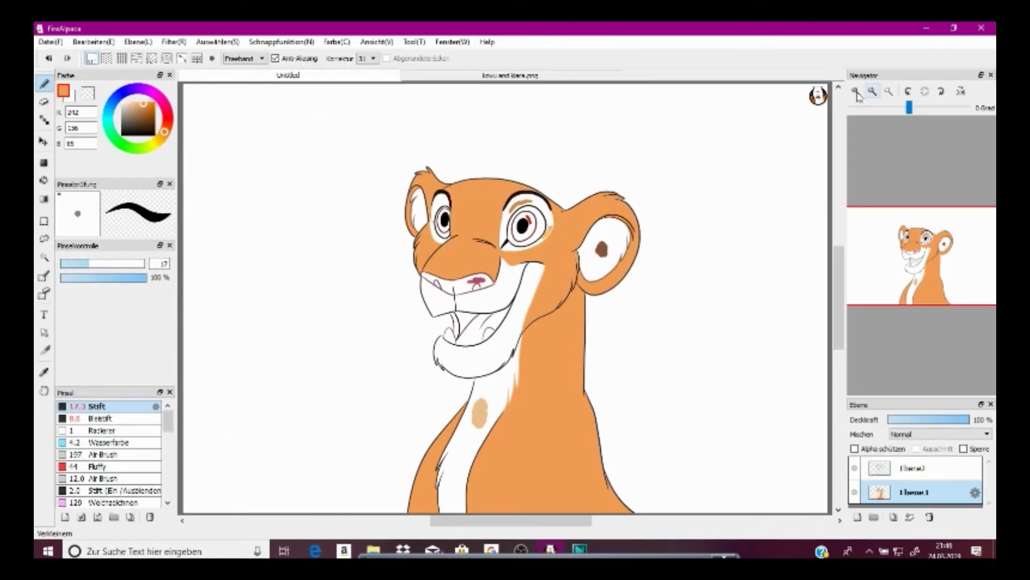
{"action": "scroll", "coordinate": [725, 343], "scroll_direction": "up", "scroll_amount": 5}
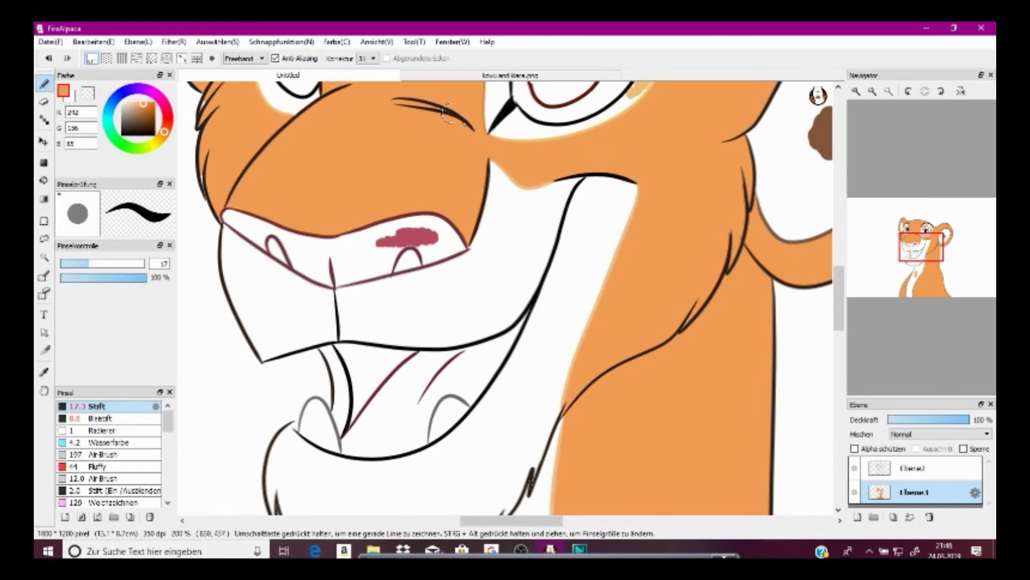
{"action": "left_click_drag", "start_coordinate": [917, 242], "coordinate": [899, 219]}
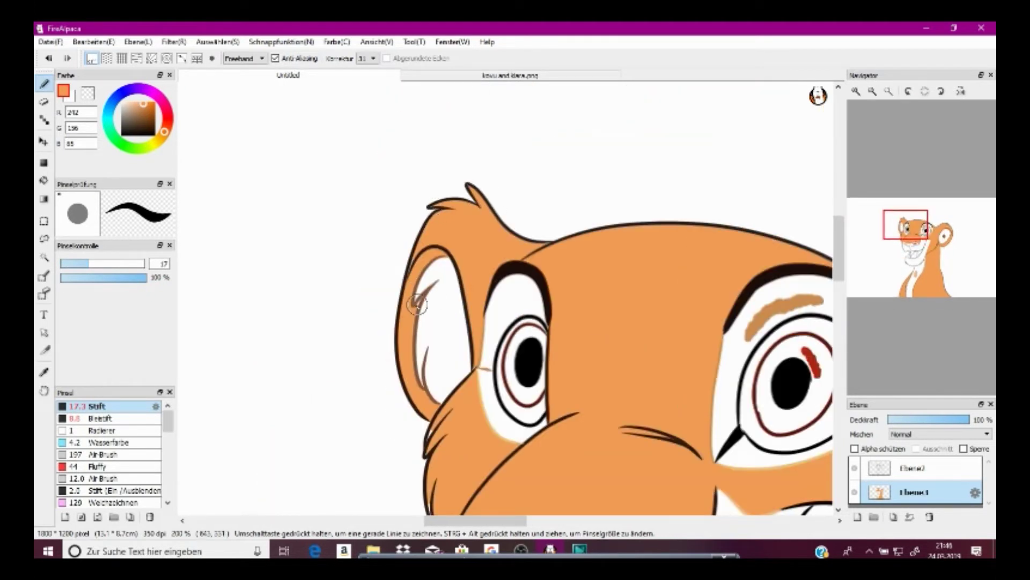
{"action": "left_click", "coordinate": [899, 243]}
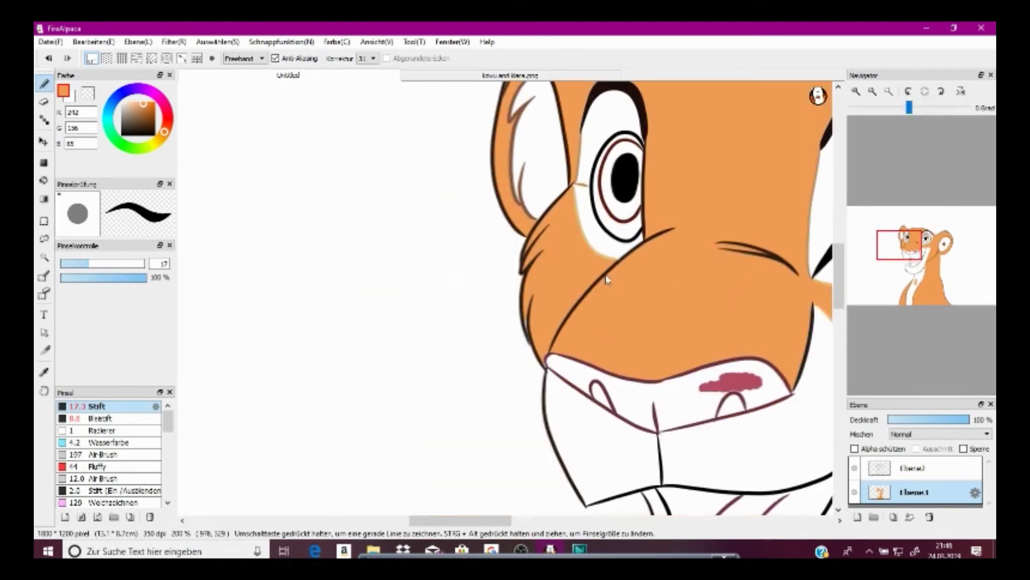
{"action": "left_click_drag", "start_coordinate": [935, 253], "coordinate": [941, 243]}
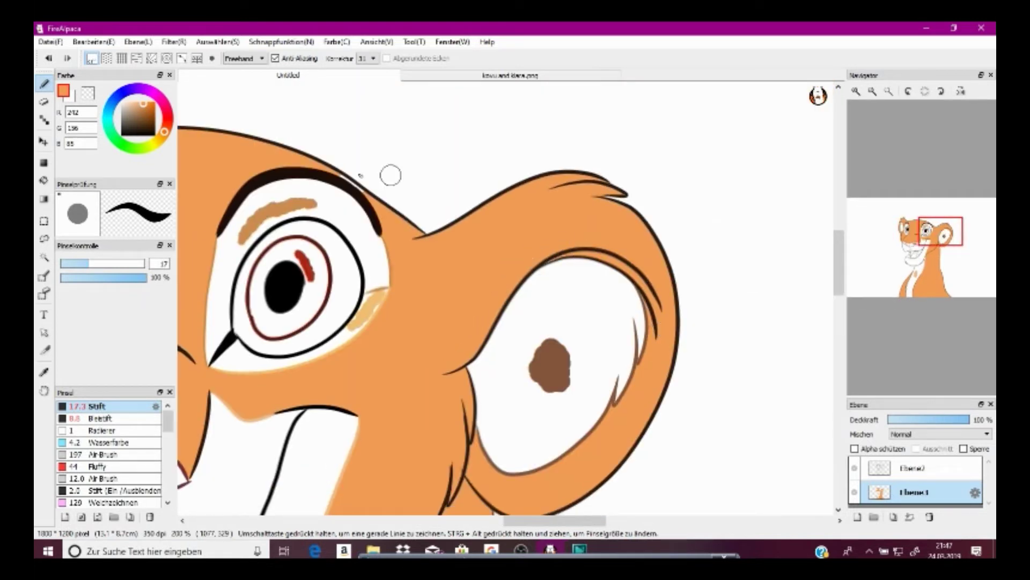
{"action": "left_click_drag", "start_coordinate": [931, 231], "coordinate": [917, 293]}
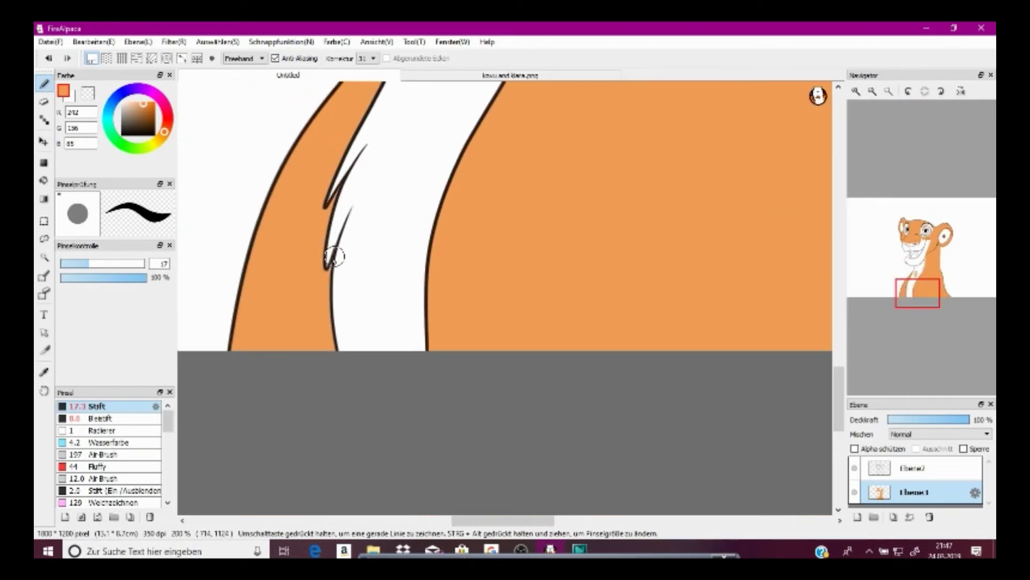
{"action": "scroll", "coordinate": [370, 257], "scroll_direction": "up", "scroll_amount": 4}
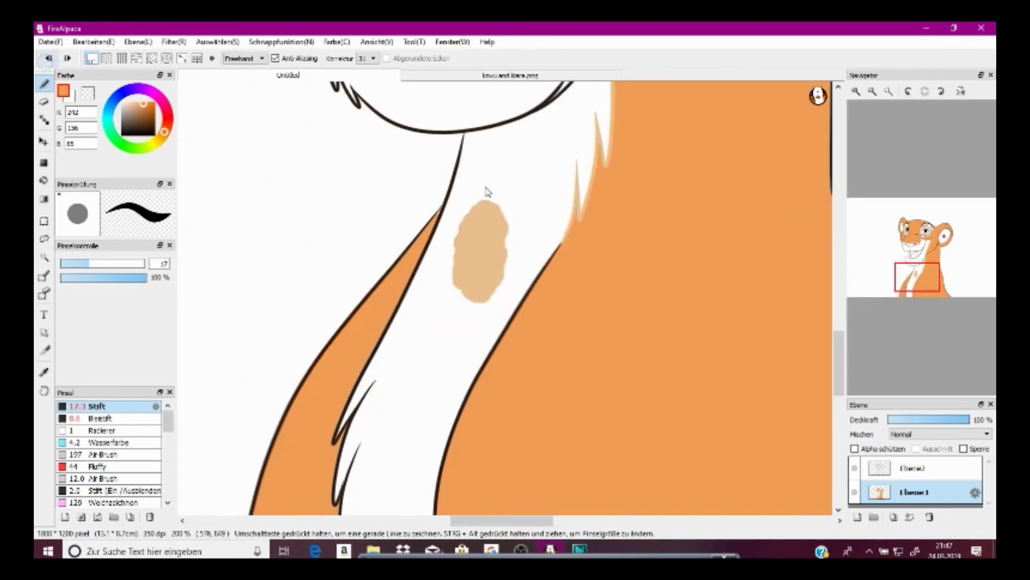
{"action": "left_click", "coordinate": [943, 285]}
{"action": "left_click", "coordinate": [886, 91]}
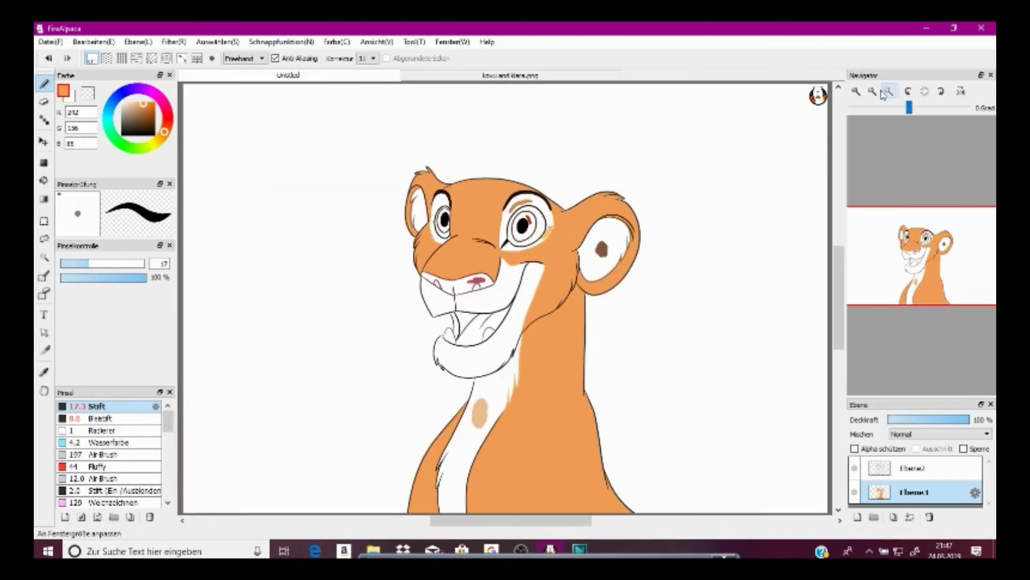
Add a new layer below Ebene3, sample the beige chest swatch, and fill the chest and the left part of the muzzle
{"action": "left_click", "coordinate": [857, 516]}
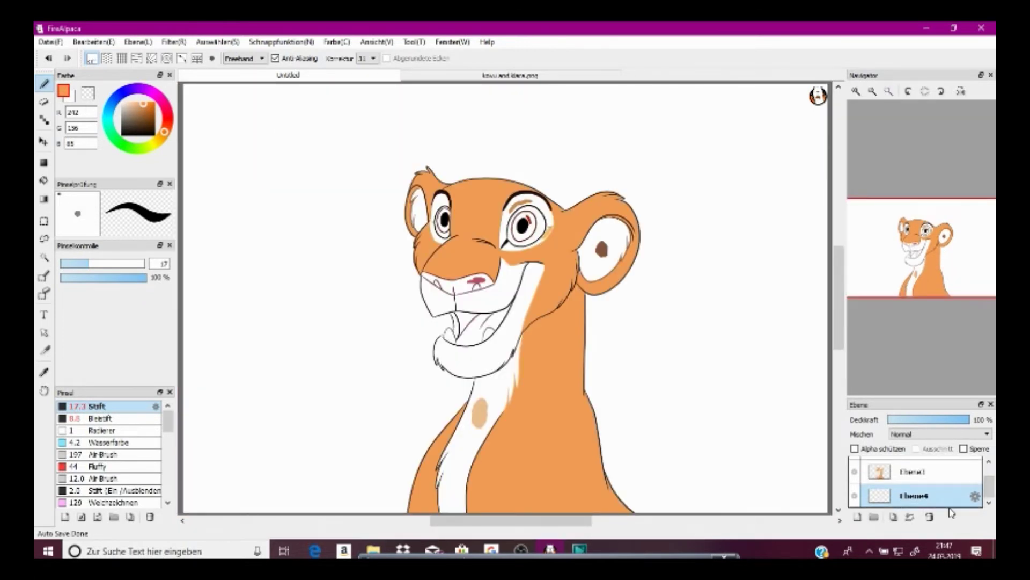
{"action": "left_click", "coordinate": [44, 372]}
{"action": "left_click", "coordinate": [482, 406]}
{"action": "left_click", "coordinate": [45, 196]}
{"action": "left_click", "coordinate": [503, 348]}
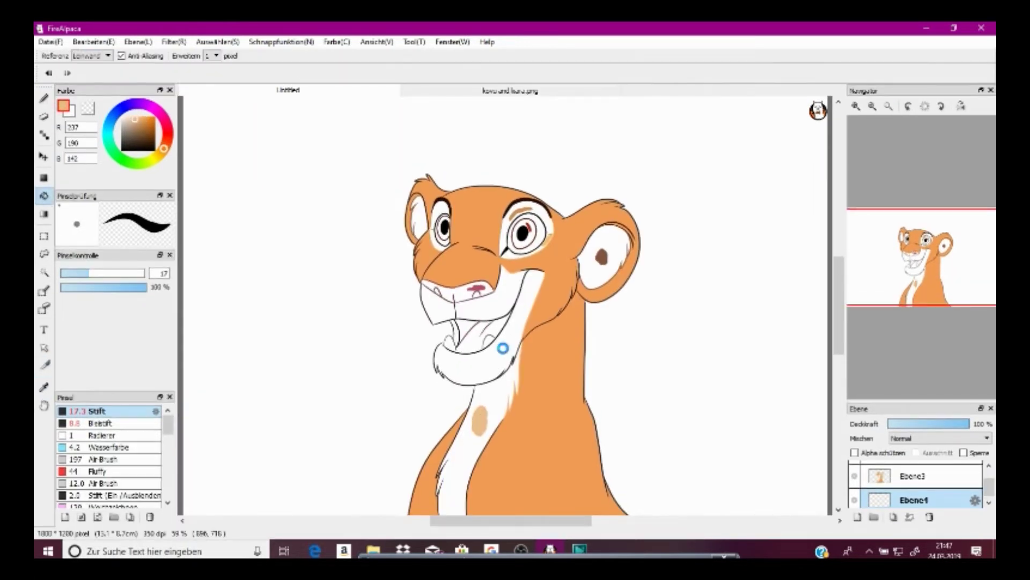
{"action": "left_click", "coordinate": [503, 348]}
{"action": "left_click", "coordinate": [48, 73]}
{"action": "left_click", "coordinate": [505, 402]}
{"action": "left_click", "coordinate": [443, 300]}
{"action": "left_click", "coordinate": [45, 99]}
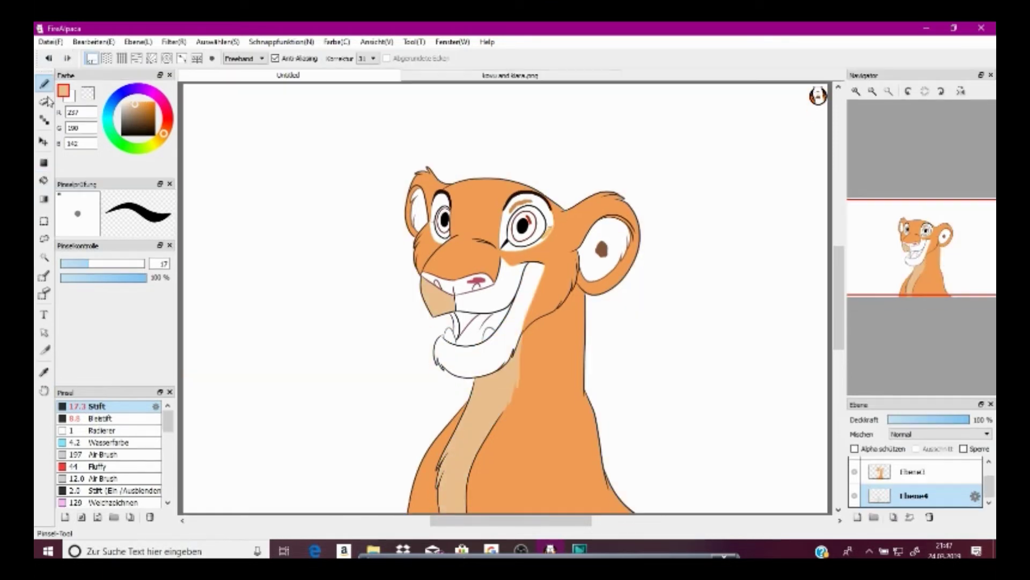
Bucket-fill the chin, the cheek strip beside the mouth and the rest of the muzzle with beige
{"action": "key", "text": "ctrl+plus"}
{"action": "key", "text": "ctrl+plus"}
{"action": "left_click", "coordinate": [47, 199]}
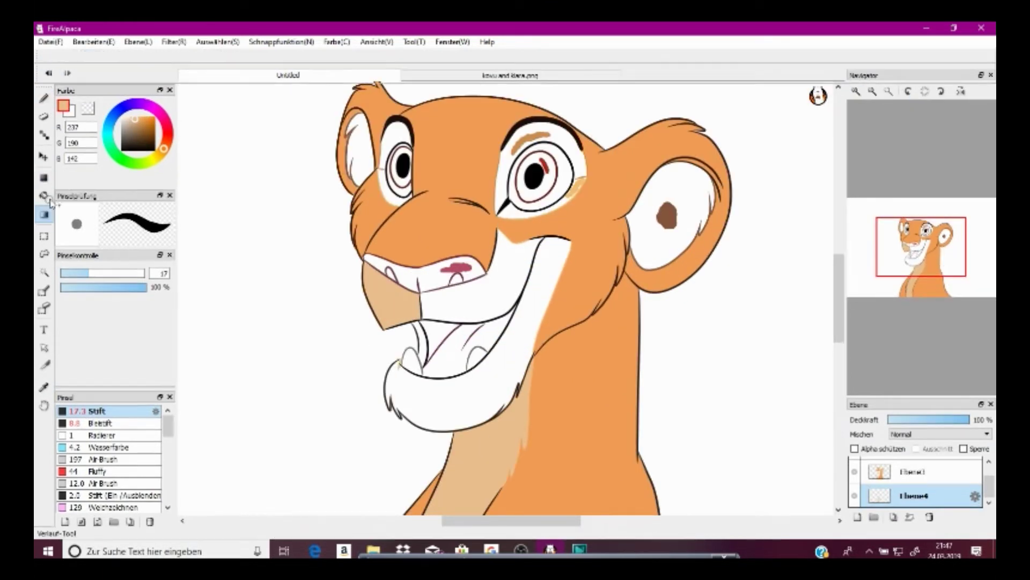
{"action": "left_click", "coordinate": [47, 200]}
{"action": "left_click", "coordinate": [425, 342]}
{"action": "left_click", "coordinate": [537, 311]}
{"action": "left_click", "coordinate": [491, 292]}
Touch up the edges of the beige fill around the mouth, chin and chest fur with pen and eraser
{"action": "left_click", "coordinate": [46, 101]}
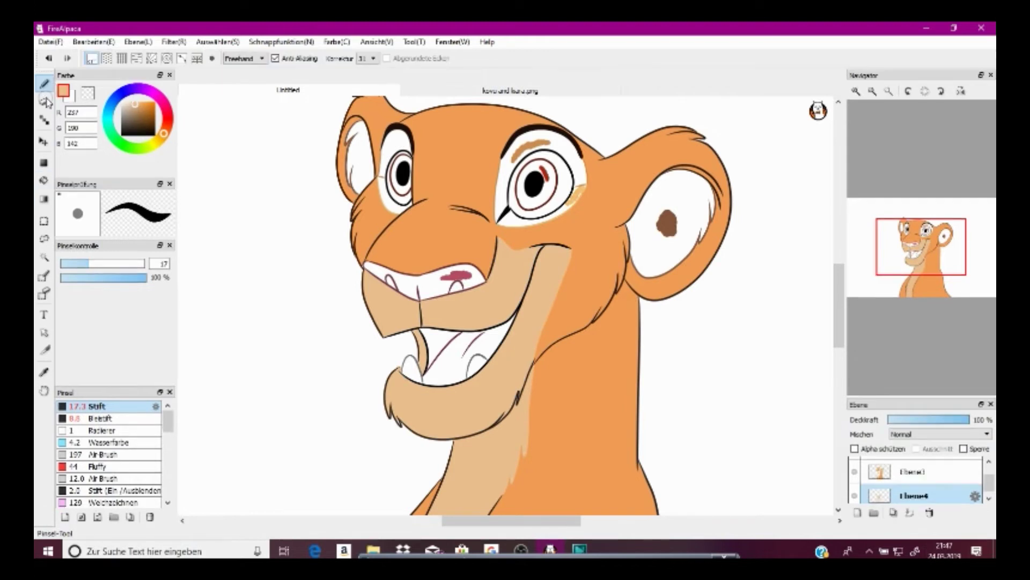
{"action": "key", "text": "ctrl+plus"}
{"action": "left_click", "coordinate": [47, 102]}
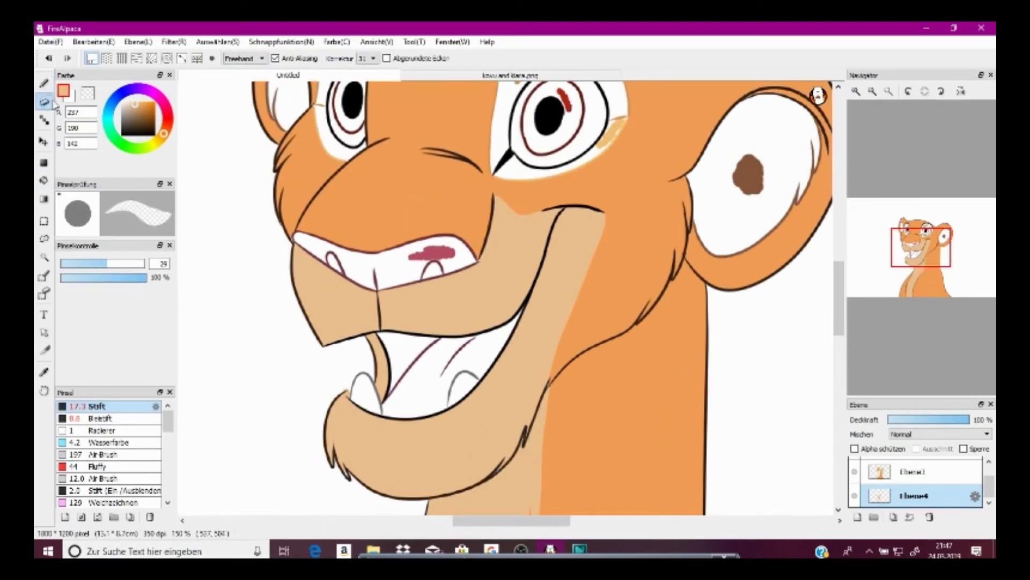
{"action": "key", "text": "b"}
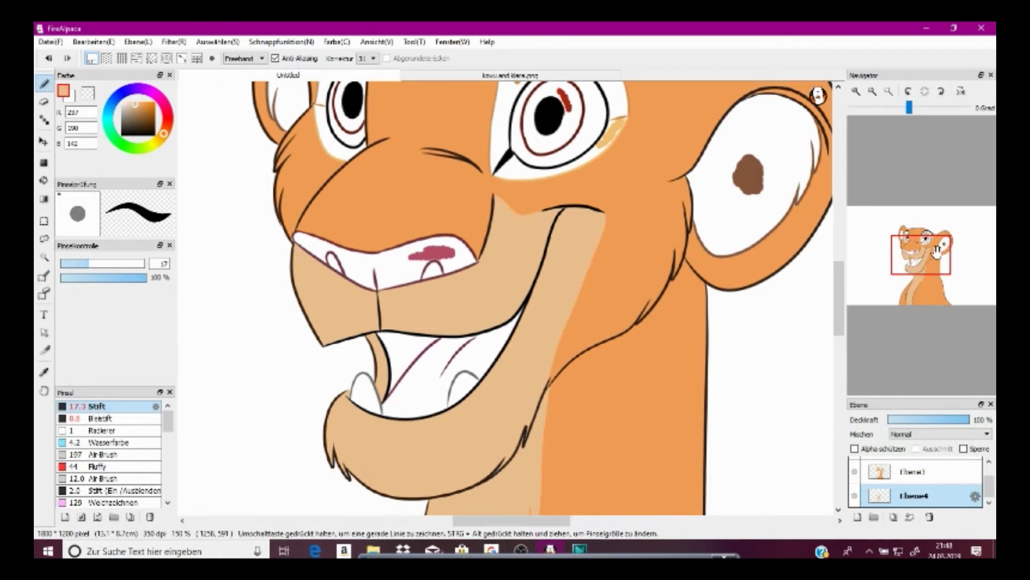
{"action": "scroll", "coordinate": [351, 481], "scroll_direction": "down", "scroll_amount": 5}
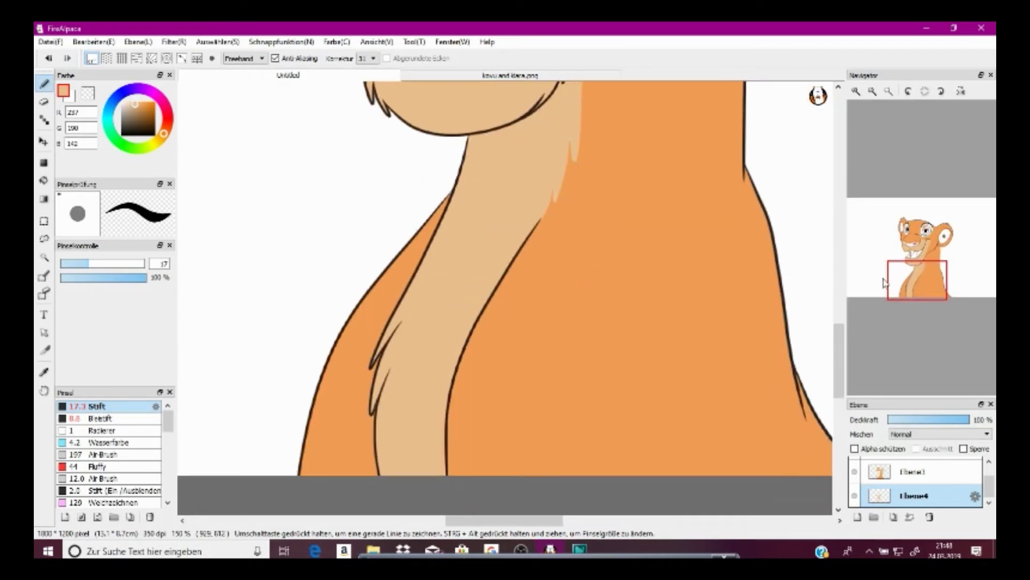
Sample the brown swatch in the right ear and fill the inner ear with it on Ebene4
{"action": "left_click_drag", "start_coordinate": [919, 273], "coordinate": [926, 244]}
{"action": "left_click", "coordinate": [44, 371]}
{"action": "left_click", "coordinate": [709, 207]}
{"action": "key", "text": "g"}
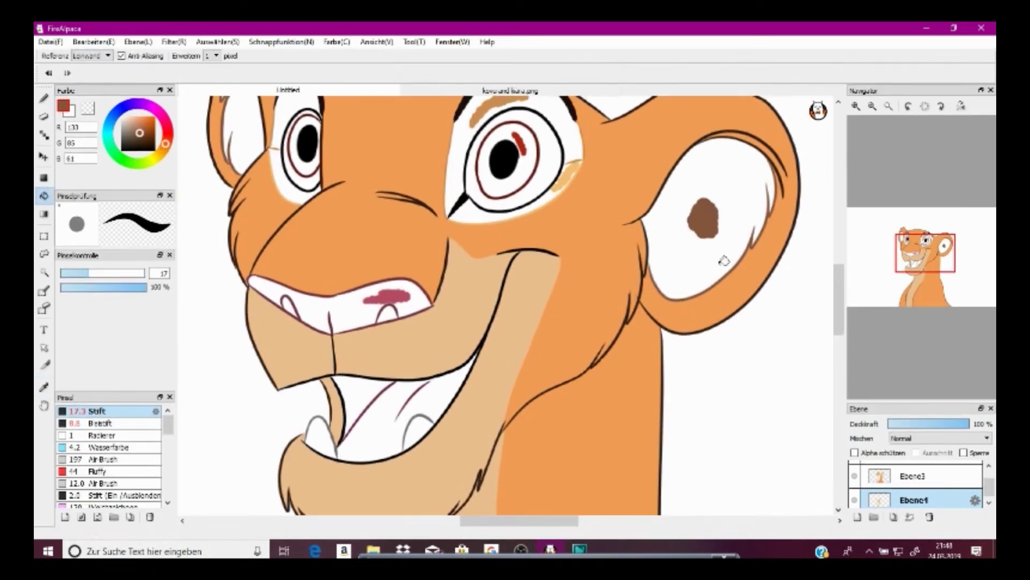
{"action": "left_click", "coordinate": [724, 261]}
{"action": "key", "text": "b"}
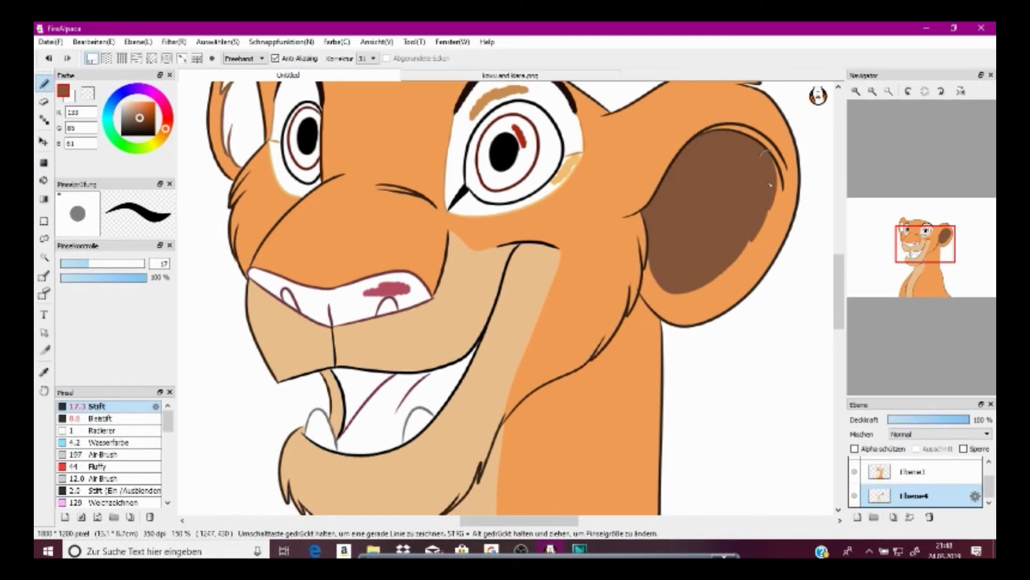
Add a new layer below Ebene4, sample the pink nose swatch, bucket-fill the nose with it and touch up the fill
{"action": "left_click", "coordinate": [857, 517]}
{"action": "key", "text": "i"}
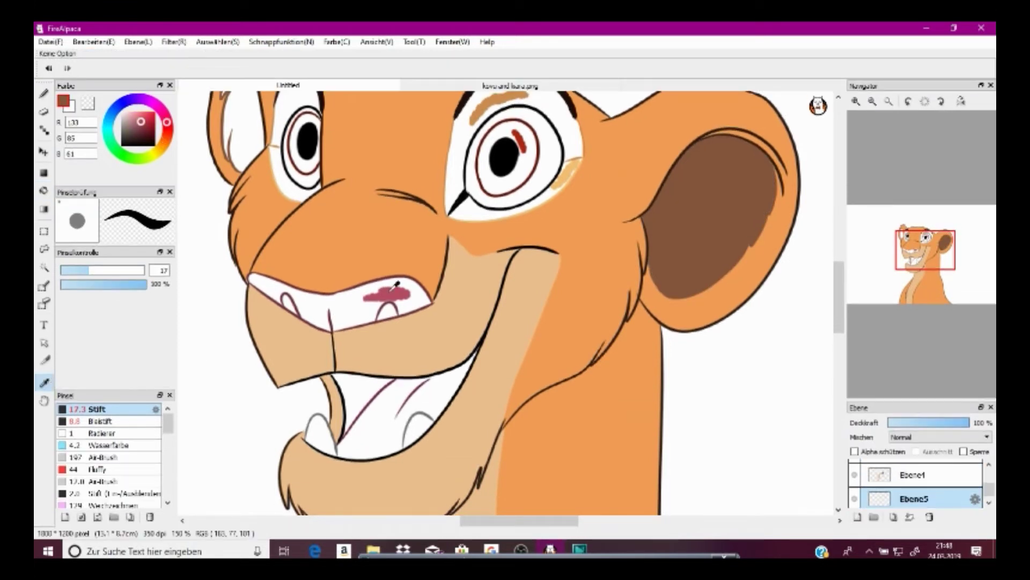
{"action": "left_click", "coordinate": [391, 289]}
{"action": "key", "text": "g"}
{"action": "left_click", "coordinate": [354, 296]}
{"action": "key", "text": "b"}
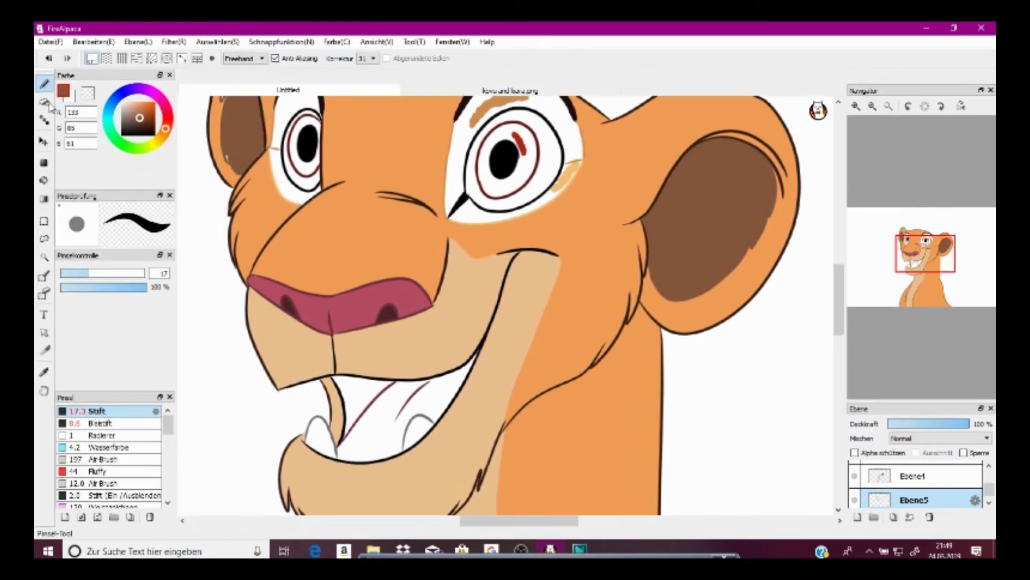
{"action": "left_click_drag", "start_coordinate": [246, 165], "coordinate": [413, 306]}
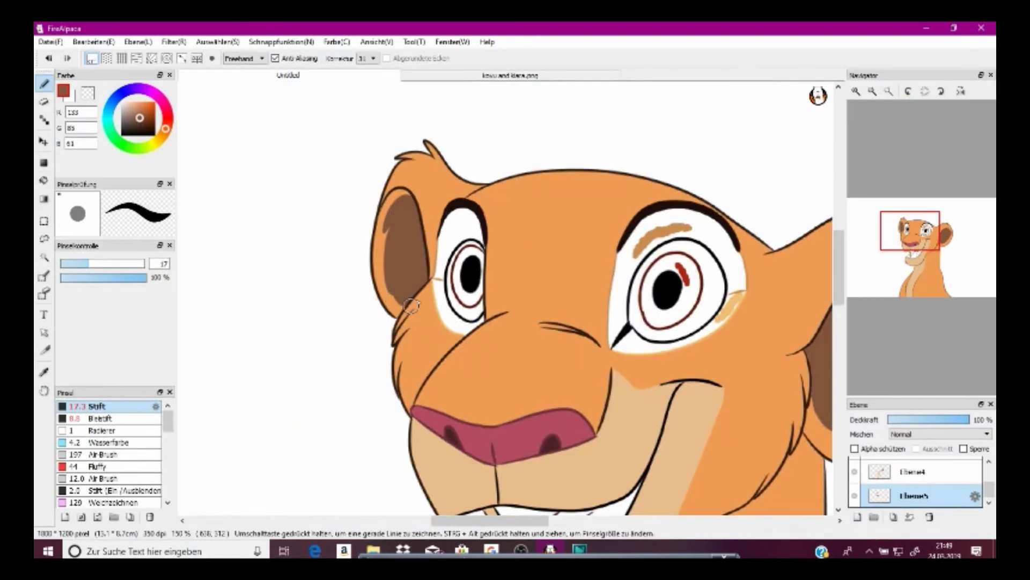
{"action": "left_click", "coordinate": [891, 93]}
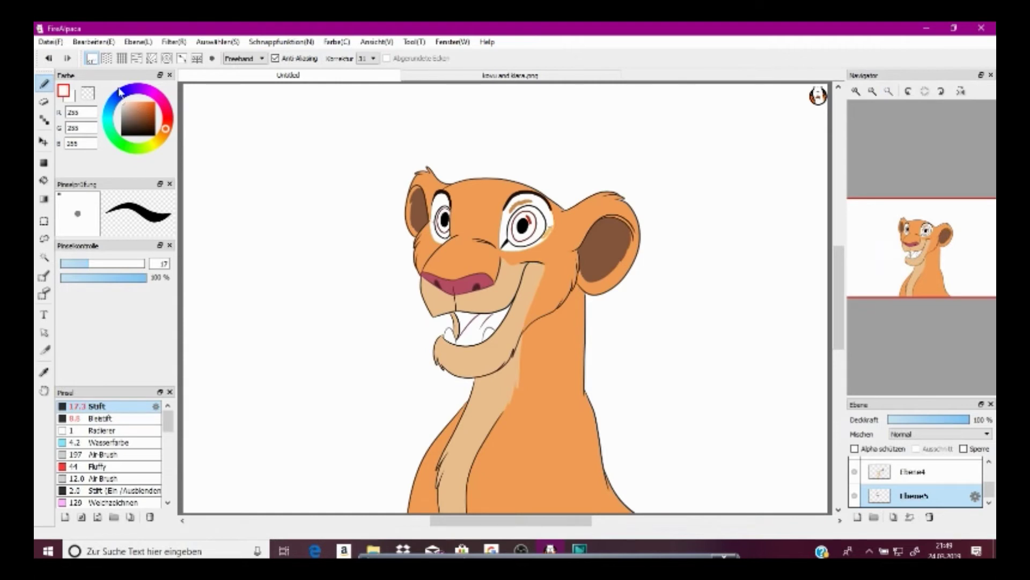
Sample the plum line inside the mouth, darken the colour and fill the back of the mouth with it
{"action": "scroll", "coordinate": [483, 327], "scroll_direction": "up", "scroll_amount": 5}
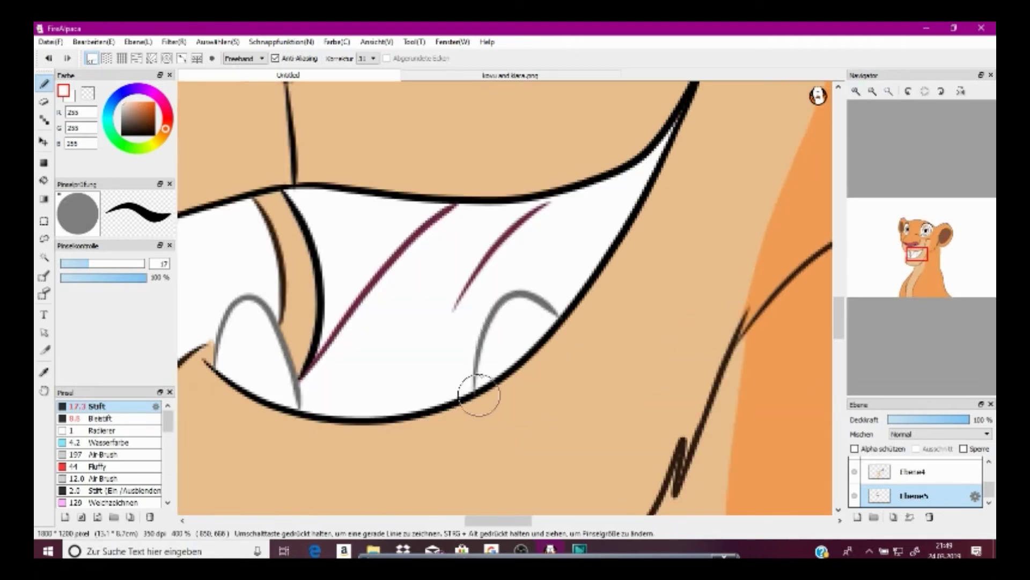
{"action": "left_click", "coordinate": [44, 372]}
{"action": "left_click", "coordinate": [502, 239]}
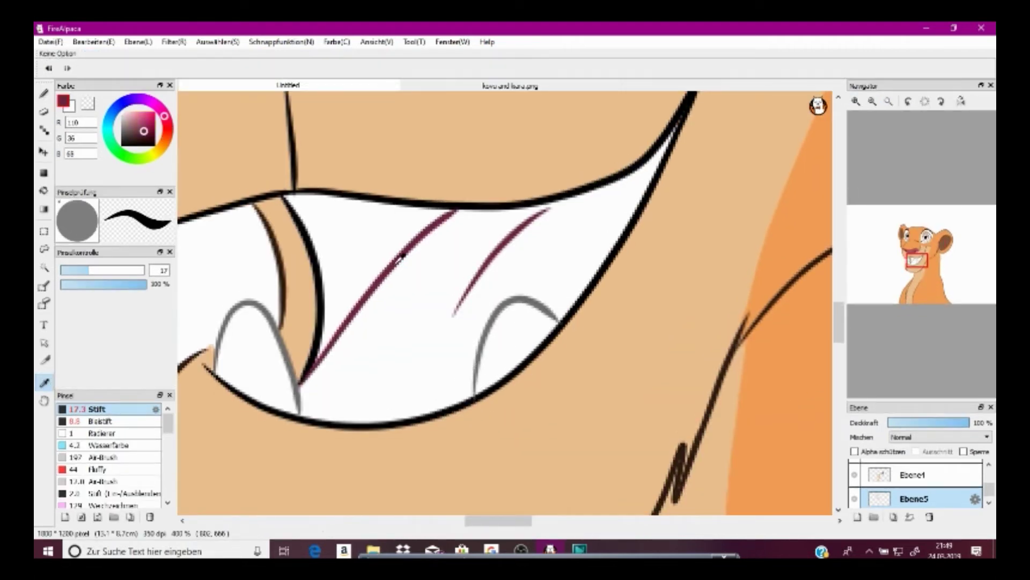
{"action": "left_click", "coordinate": [145, 138]}
{"action": "left_click", "coordinate": [44, 190]}
{"action": "left_click", "coordinate": [375, 214]}
{"action": "key", "text": "b"}
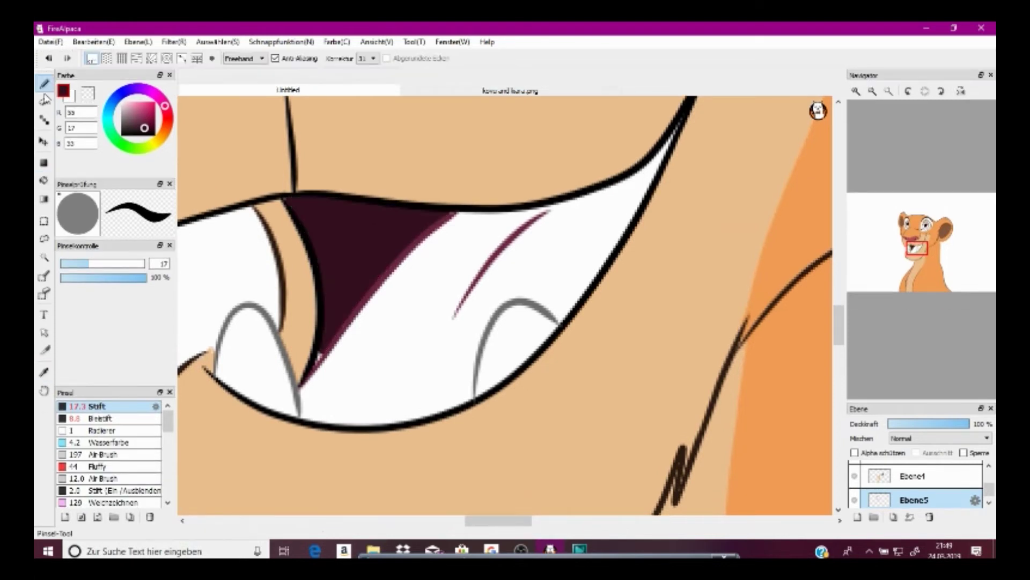
Sample the plum mouth line again, pick a brighter raspberry shade and fill the tongue area with it
{"action": "left_click", "coordinate": [44, 372]}
{"action": "left_click", "coordinate": [391, 259]}
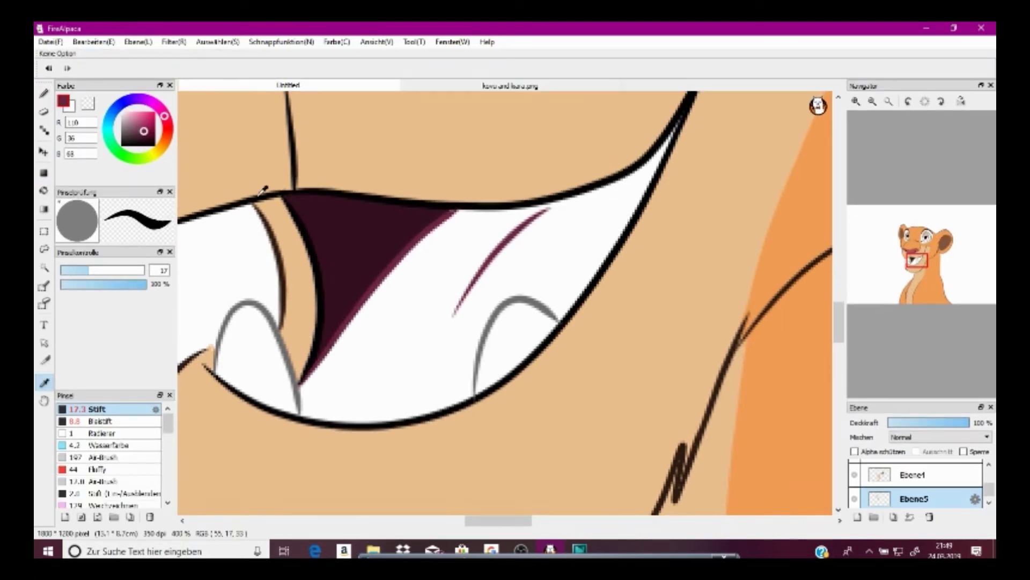
{"action": "key", "text": "g"}
{"action": "left_click", "coordinate": [437, 299]}
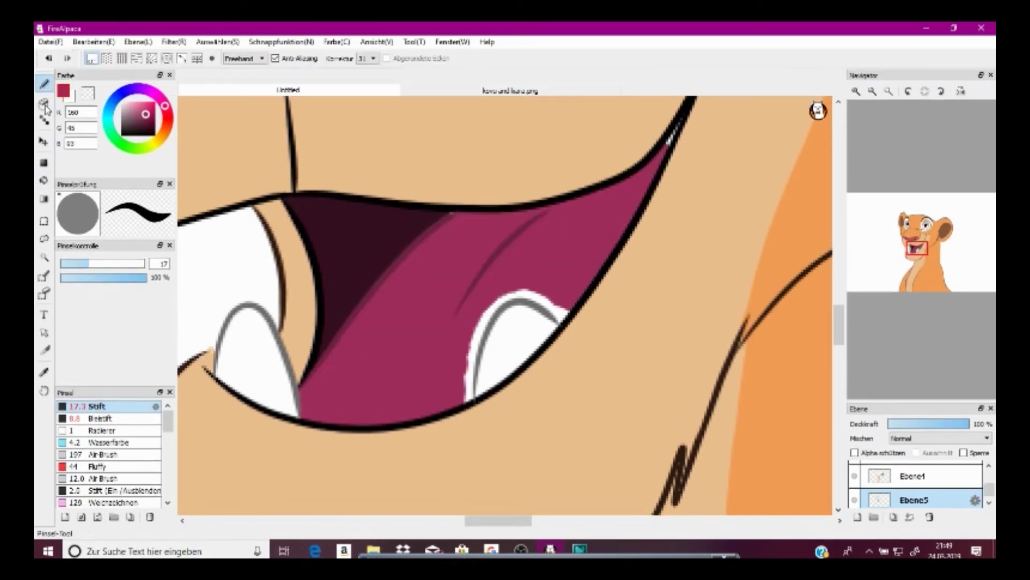
Brush the raspberry colour up to the outline of the right fang, and finish the left fang in white
{"action": "key", "text": "b"}
{"action": "mouse_move", "coordinate": [460, 230]}
{"action": "left_mouse_down"}
{"action": "mouse_move", "coordinate": [497, 316]}
{"action": "mouse_move", "coordinate": [464, 403]}
{"action": "left_mouse_up"}
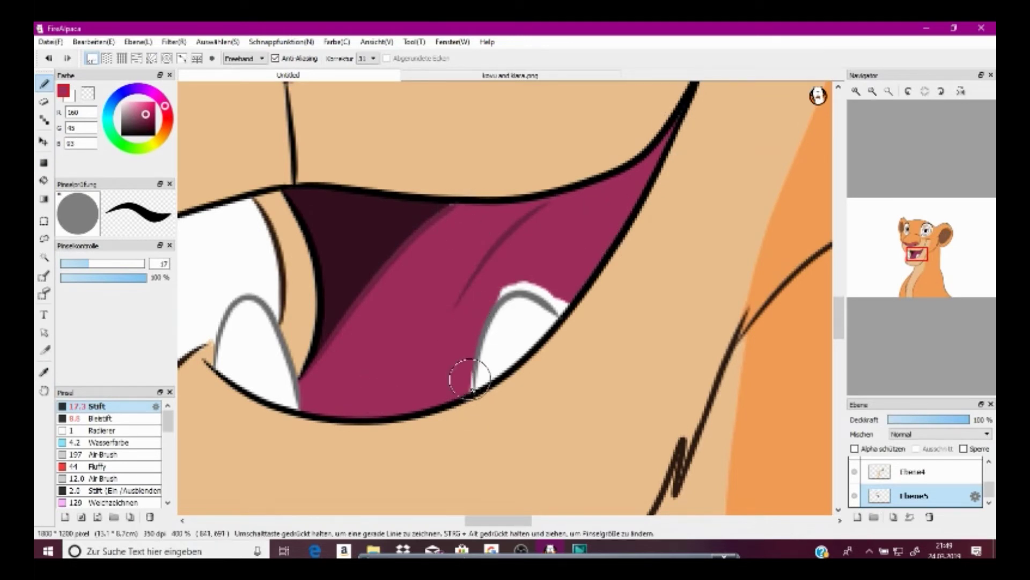
{"action": "left_click_drag", "start_coordinate": [511, 285], "coordinate": [553, 299]}
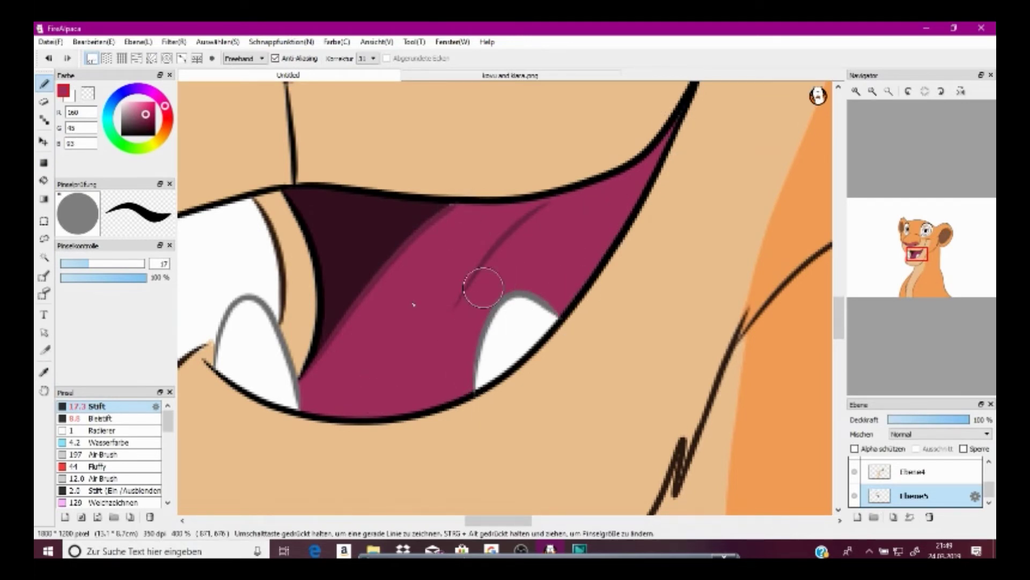
{"action": "mouse_move", "coordinate": [250, 307]}
{"action": "left_mouse_down"}
{"action": "mouse_move", "coordinate": [230, 344]}
{"action": "mouse_move", "coordinate": [262, 342]}
{"action": "left_mouse_up"}
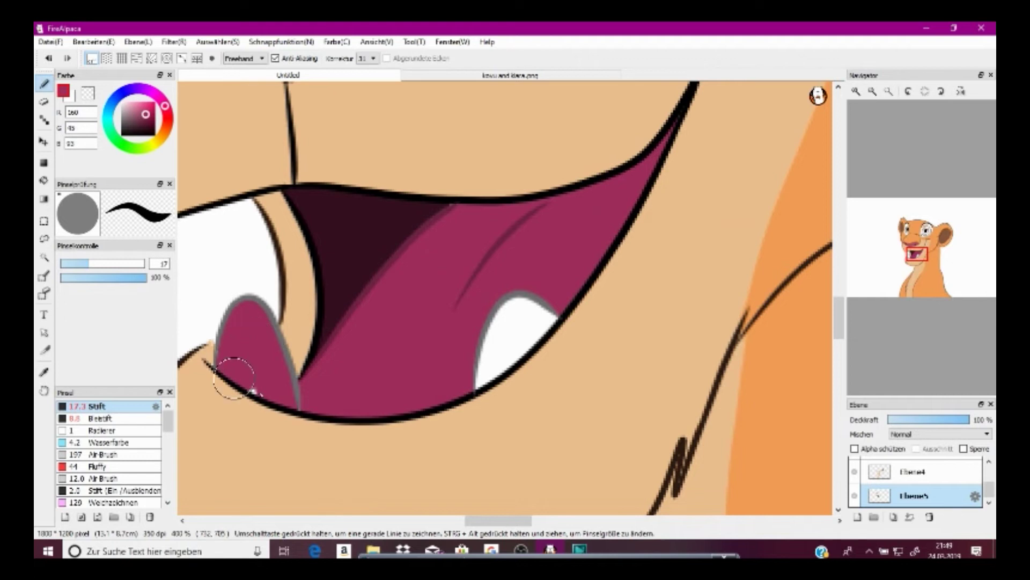
{"action": "mouse_move", "coordinate": [248, 284]}
{"action": "left_mouse_down"}
{"action": "mouse_move", "coordinate": [224, 345]}
{"action": "mouse_move", "coordinate": [290, 400]}
{"action": "left_mouse_up"}
{"action": "left_click", "coordinate": [889, 91]}
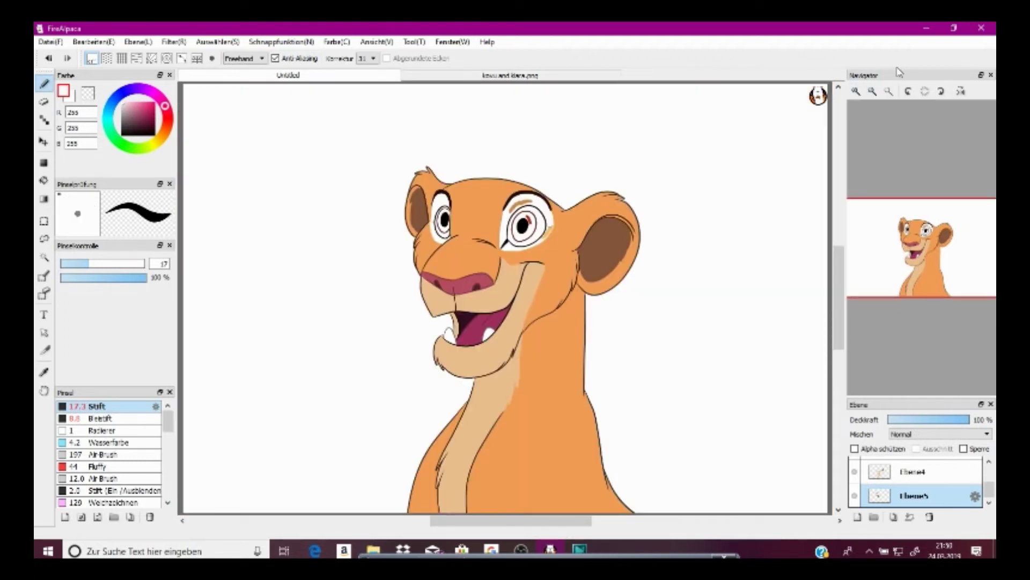
Add a new layer below Ebene5, sample the light brown swatch above the right eye and fill both upper eyelids
{"action": "left_click", "coordinate": [858, 517]}
{"action": "left_click_drag", "start_coordinate": [989, 486], "coordinate": [989, 497]}
{"action": "left_click_drag", "start_coordinate": [941, 472], "coordinate": [942, 502]}
{"action": "left_click", "coordinate": [44, 372]}
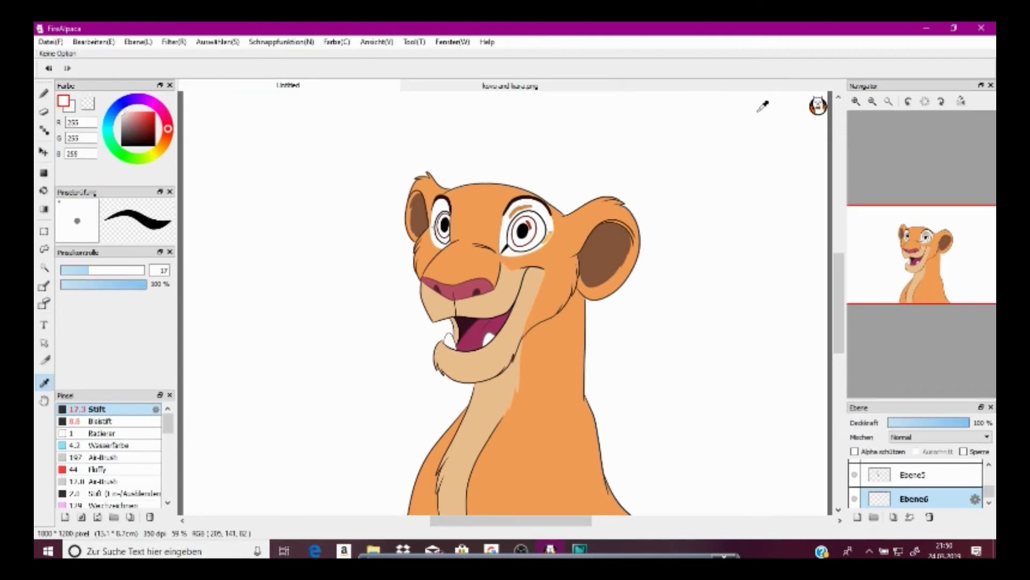
{"action": "left_click", "coordinate": [857, 101]}
{"action": "left_click", "coordinate": [856, 101]}
{"action": "left_click", "coordinate": [923, 231]}
{"action": "left_click", "coordinate": [527, 299]}
{"action": "left_click", "coordinate": [44, 190]}
{"action": "left_click", "coordinate": [260, 293]}
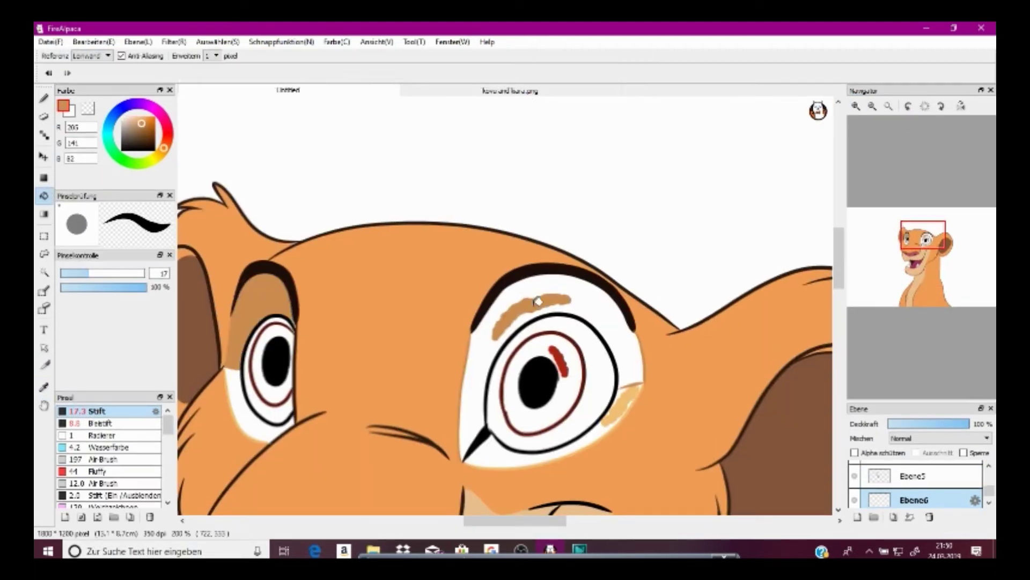
{"action": "left_click", "coordinate": [538, 302]}
{"action": "key", "text": "b"}
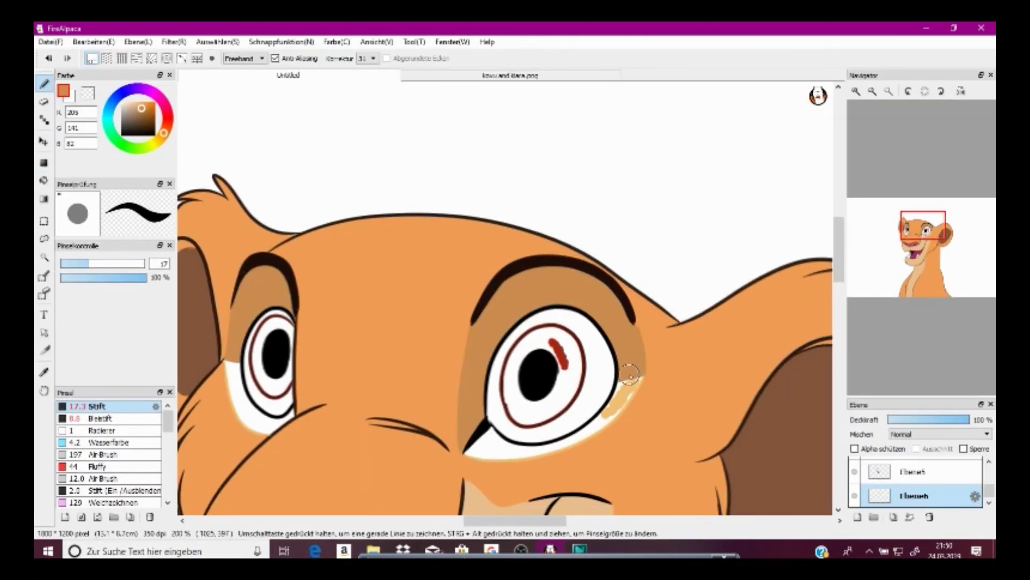
Sample the pale yellow swatch beside the right eye, fill the area under both eyes and touch up the remaining gap
{"action": "left_click", "coordinate": [44, 372]}
{"action": "left_click", "coordinate": [622, 401]}
{"action": "left_click", "coordinate": [44, 190]}
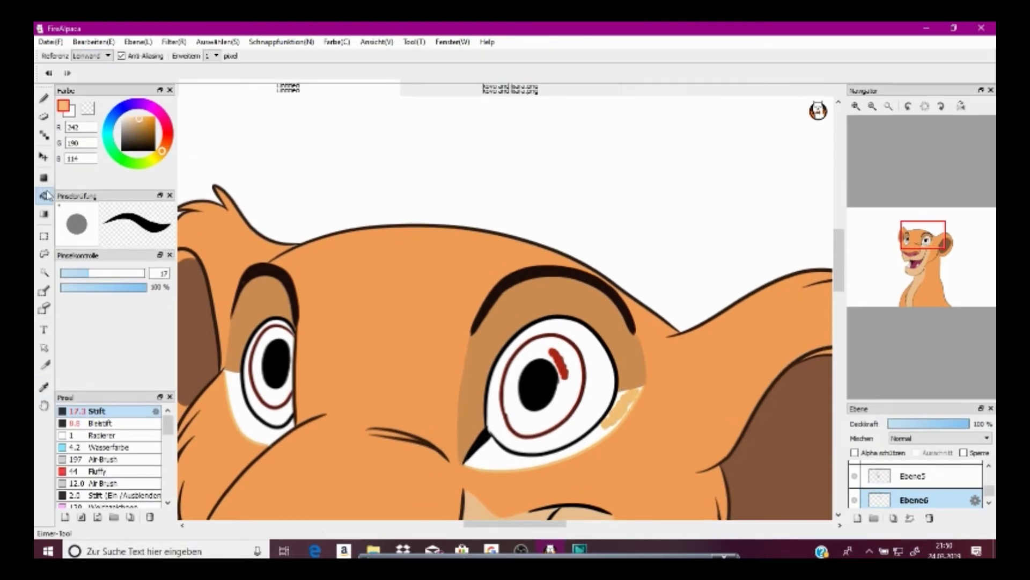
{"action": "left_click", "coordinate": [242, 409]}
{"action": "left_click", "coordinate": [513, 450]}
{"action": "left_click", "coordinate": [45, 99]}
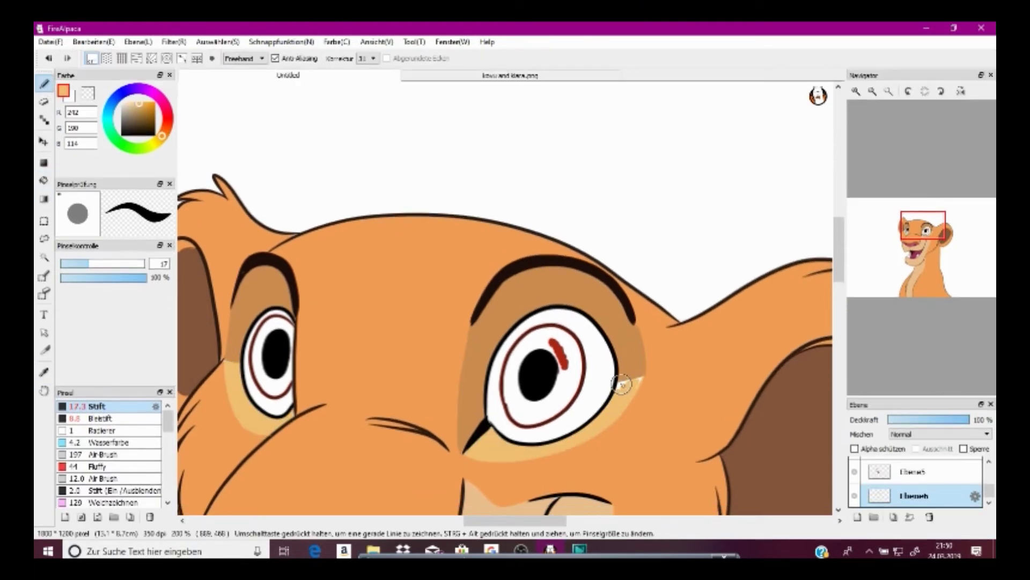
{"action": "left_click", "coordinate": [888, 91]}
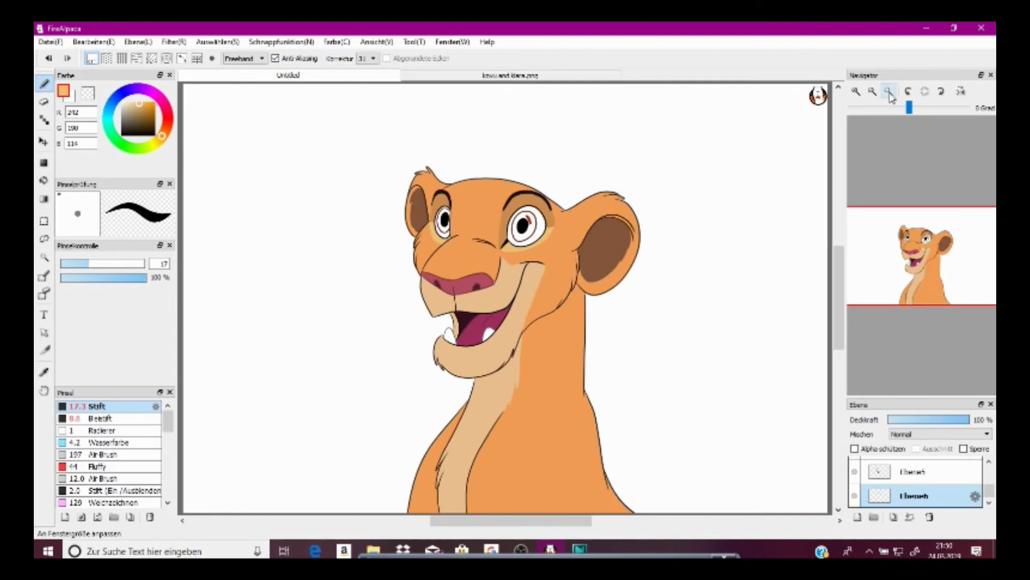
Add a new layer below Ebene6 and block in both eyes with yellow (238, 196, 59) using a filled rectangle
{"action": "left_click", "coordinate": [858, 517]}
{"action": "left_click_drag", "start_coordinate": [963, 472], "coordinate": [968, 499]}
{"action": "left_click", "coordinate": [613, 71]}
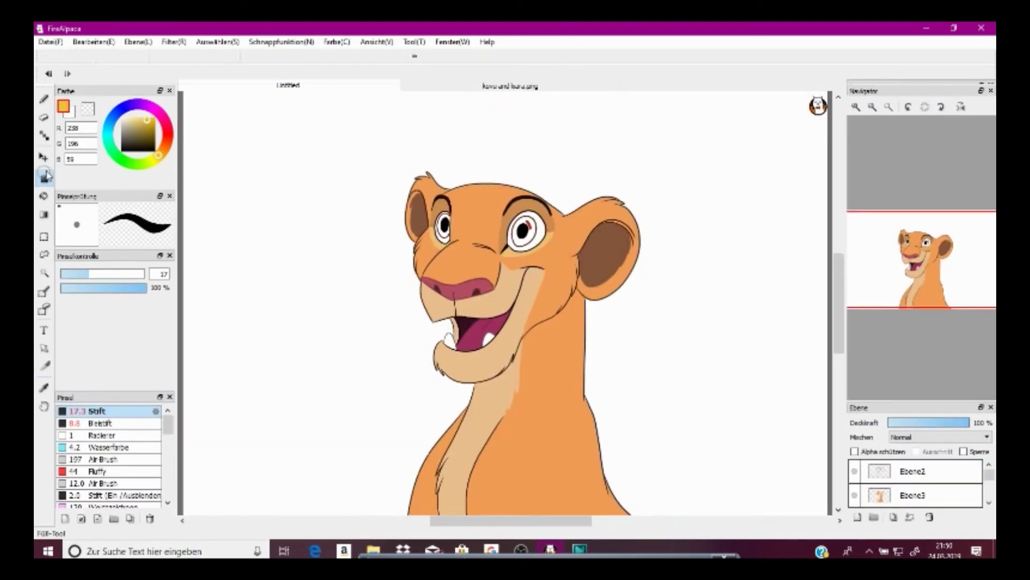
{"action": "left_click_drag", "start_coordinate": [434, 208], "coordinate": [555, 248]}
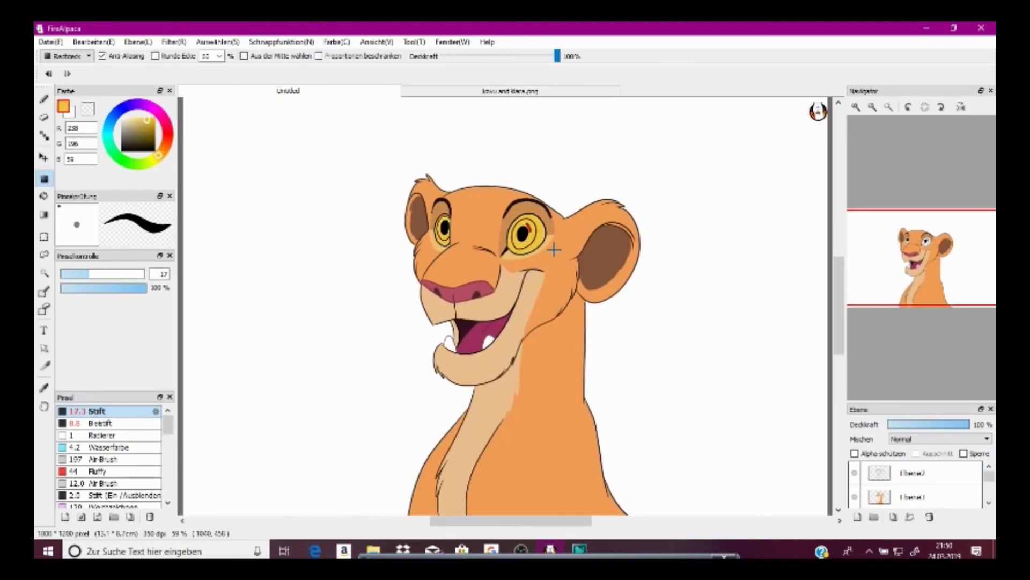
Sample the red swatch in the right eye, fill that iris with red and brush over the uneven spots
{"action": "left_click", "coordinate": [44, 387]}
{"action": "left_click", "coordinate": [857, 101]}
{"action": "left_click", "coordinate": [859, 100]}
{"action": "left_click", "coordinate": [923, 243]}
{"action": "left_click", "coordinate": [581, 292]}
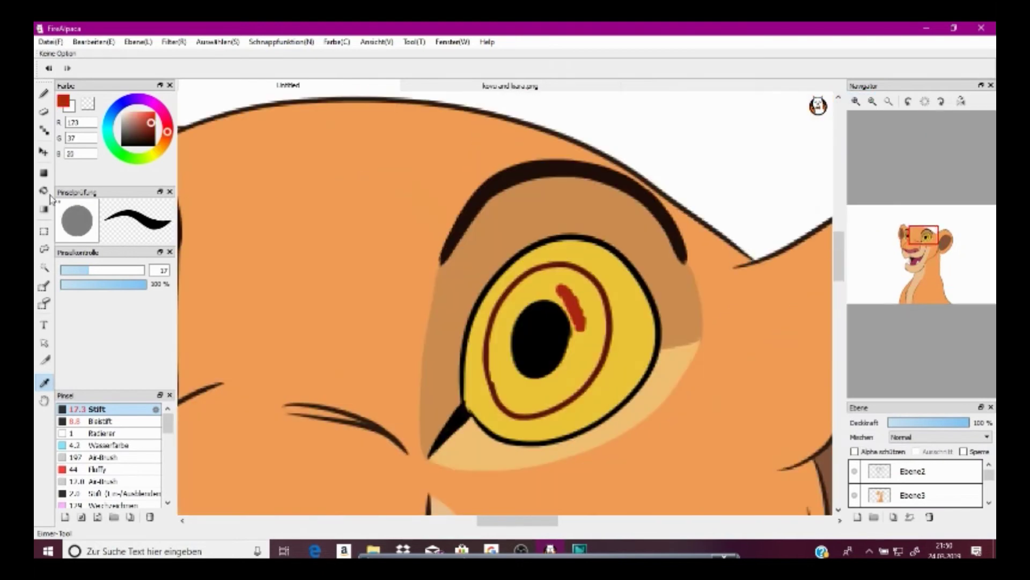
{"action": "left_click", "coordinate": [44, 190]}
{"action": "left_click", "coordinate": [565, 373]}
{"action": "left_click", "coordinate": [44, 95]}
{"action": "left_click_drag", "start_coordinate": [562, 319], "coordinate": [552, 290]}
Paint the left iris red with the pen, then sample the eye's yellow for touching up around the iris
{"action": "left_click", "coordinate": [912, 232]}
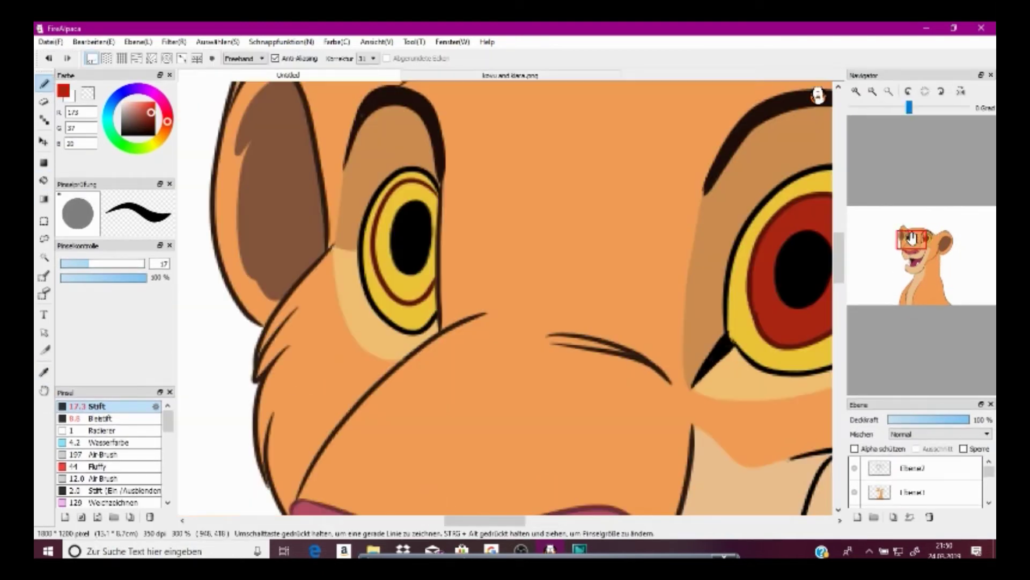
{"action": "mouse_move", "coordinate": [410, 202]}
{"action": "left_mouse_down"}
{"action": "mouse_move", "coordinate": [405, 288]}
{"action": "mouse_move", "coordinate": [415, 267]}
{"action": "mouse_move", "coordinate": [391, 206]}
{"action": "left_mouse_up"}
{"action": "key", "text": "ctrl+z"}
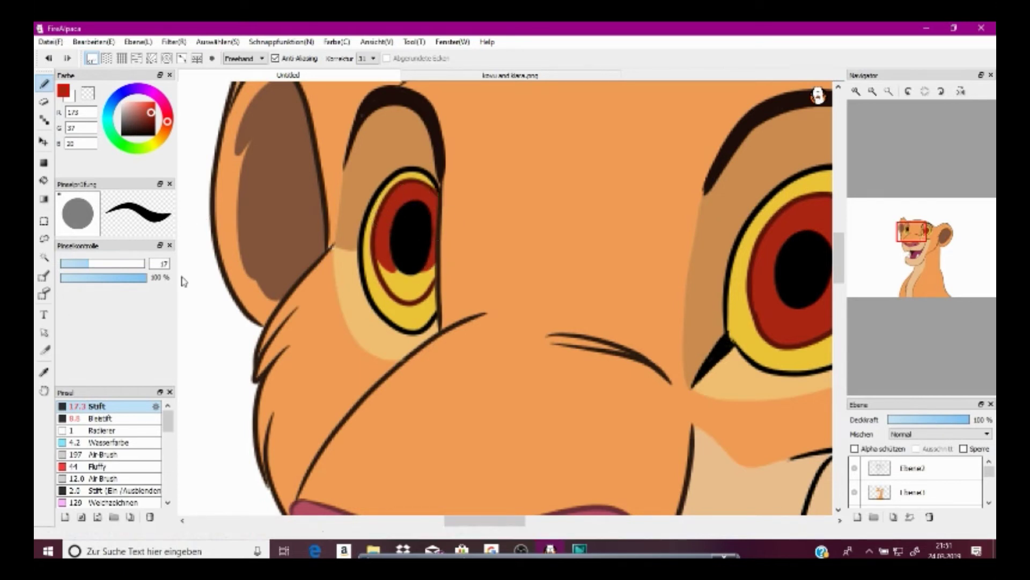
{"action": "left_click_drag", "start_coordinate": [394, 290], "coordinate": [447, 241]}
{"action": "left_click", "coordinate": [44, 372]}
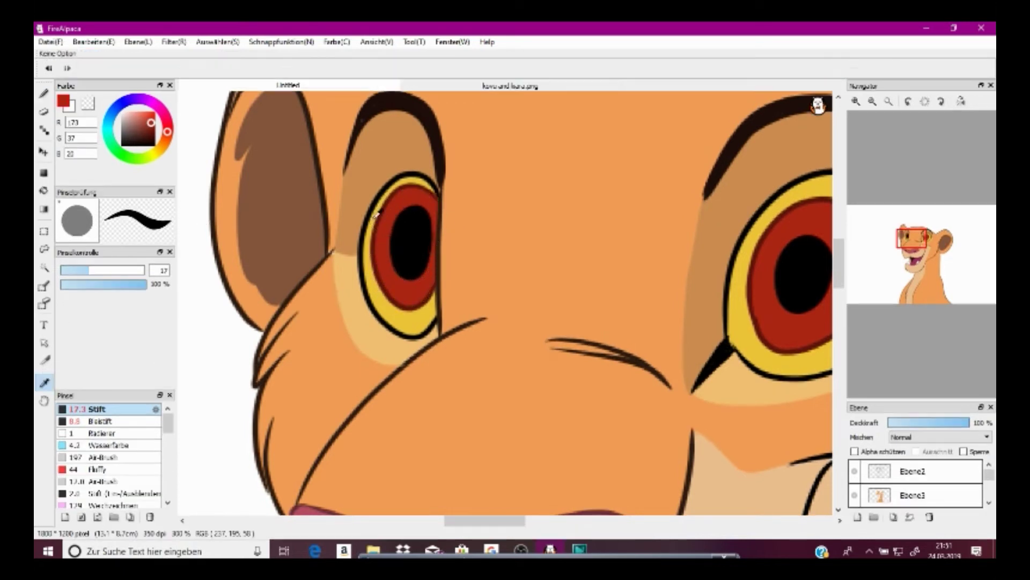
{"action": "left_click", "coordinate": [369, 244]}
{"action": "left_click", "coordinate": [44, 84]}
{"action": "left_click", "coordinate": [889, 92]}
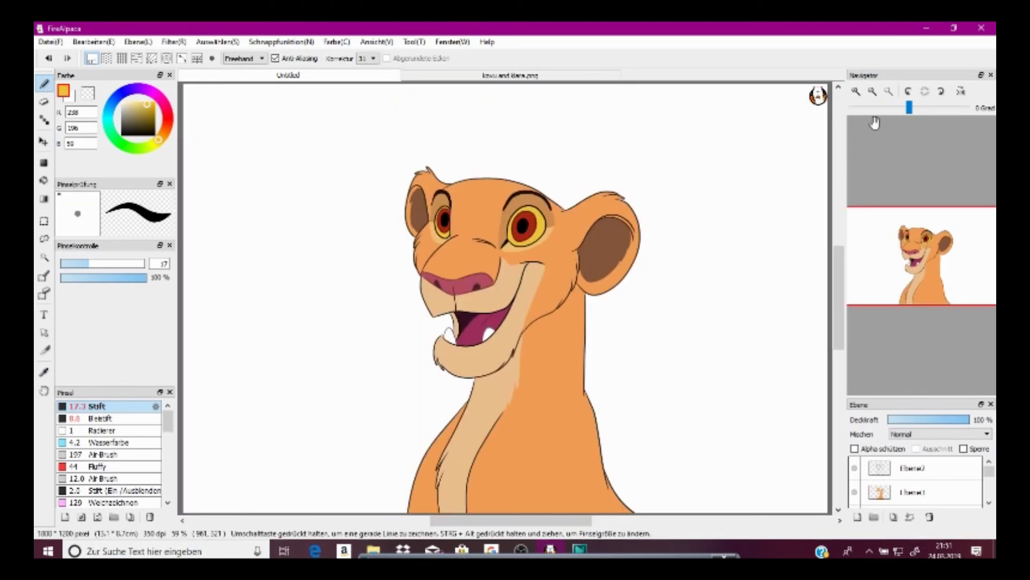
Select layer Ebene2, switch to white and paint round light reflections over the pupils and irises of both eyes
{"action": "left_click_drag", "start_coordinate": [127, 107], "coordinate": [109, 79]}
{"action": "left_click", "coordinate": [934, 475]}
{"action": "left_click", "coordinate": [855, 90]}
{"action": "left_click", "coordinate": [855, 90]}
{"action": "left_click", "coordinate": [855, 91]}
{"action": "left_click", "coordinate": [855, 91]}
{"action": "left_click_drag", "start_coordinate": [923, 241], "coordinate": [928, 236]}
{"action": "mouse_move", "coordinate": [490, 315]}
{"action": "left_mouse_down"}
{"action": "mouse_move", "coordinate": [488, 333]}
{"action": "mouse_move", "coordinate": [500, 312]}
{"action": "left_mouse_up"}
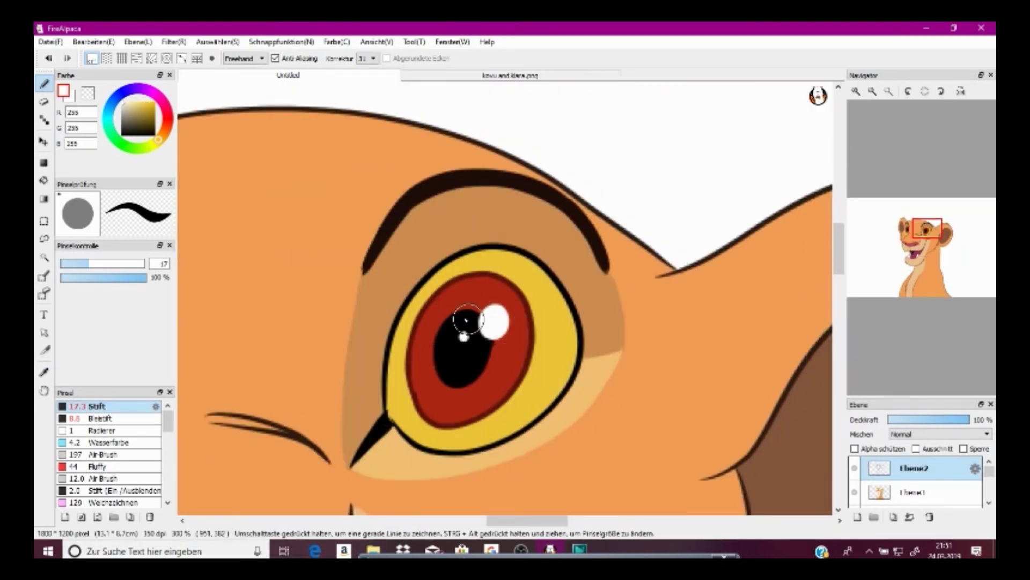
{"action": "scroll", "coordinate": [490, 310], "scroll_direction": "down", "scroll_amount": 5}
{"action": "scroll", "coordinate": [507, 328], "scroll_direction": "up", "scroll_amount": 5}
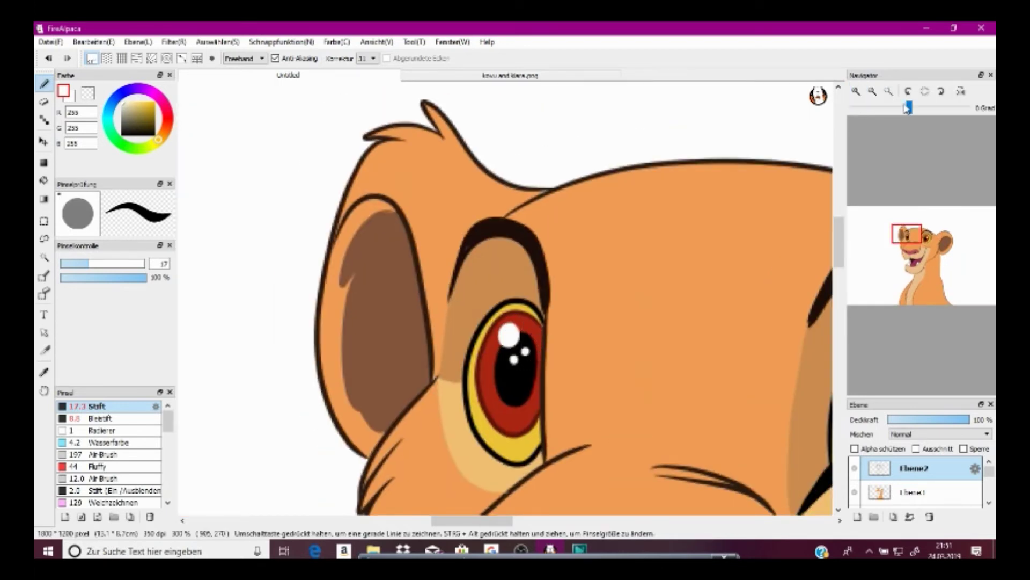
{"action": "left_click", "coordinate": [887, 93]}
Add a new layer and place it below Ebene7 at the bottom of the layer stack
{"action": "left_click_drag", "start_coordinate": [989, 472], "coordinate": [989, 492]}
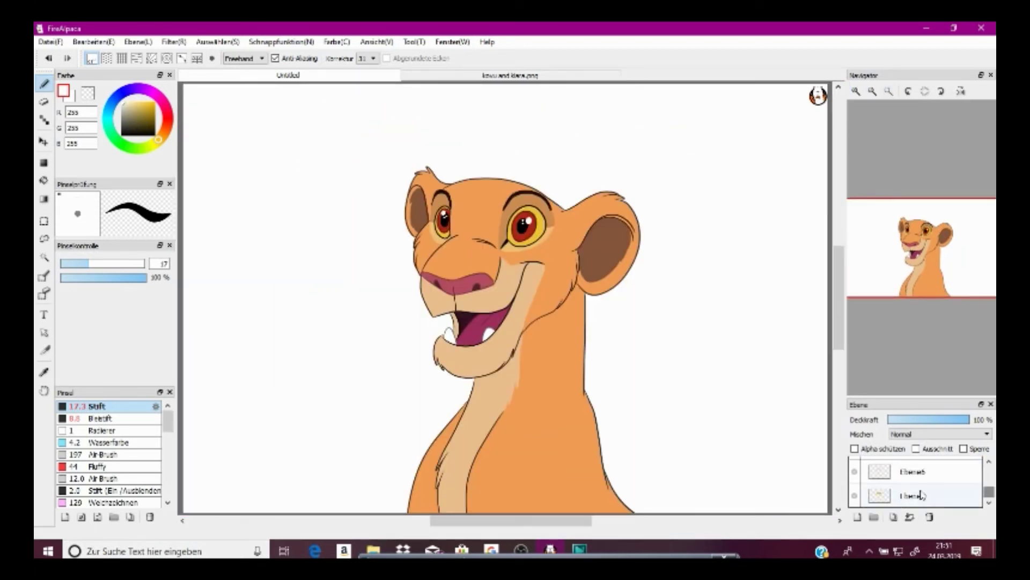
{"action": "left_click", "coordinate": [920, 494]}
{"action": "left_click", "coordinate": [858, 516]}
{"action": "left_click_drag", "start_coordinate": [919, 472], "coordinate": [955, 508]}
Open a simbas_pride film still from the Officialdrawer folder
{"action": "left_click", "coordinate": [51, 41]}
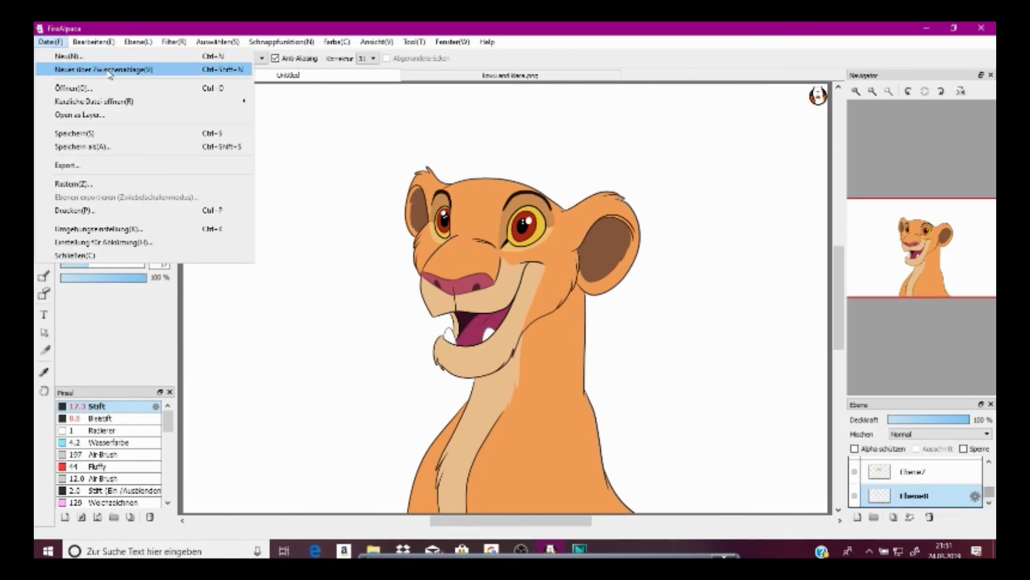
{"action": "left_click", "coordinate": [129, 88]}
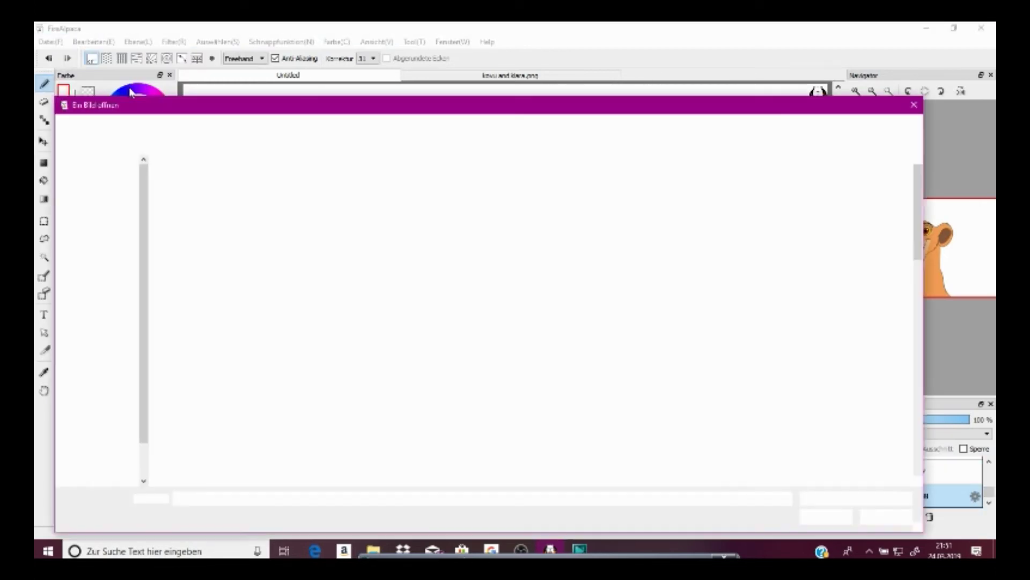
{"action": "left_click_drag", "start_coordinate": [918, 170], "coordinate": [904, 386]}
{"action": "scroll", "coordinate": [906, 386], "scroll_direction": "down", "scroll_amount": 15}
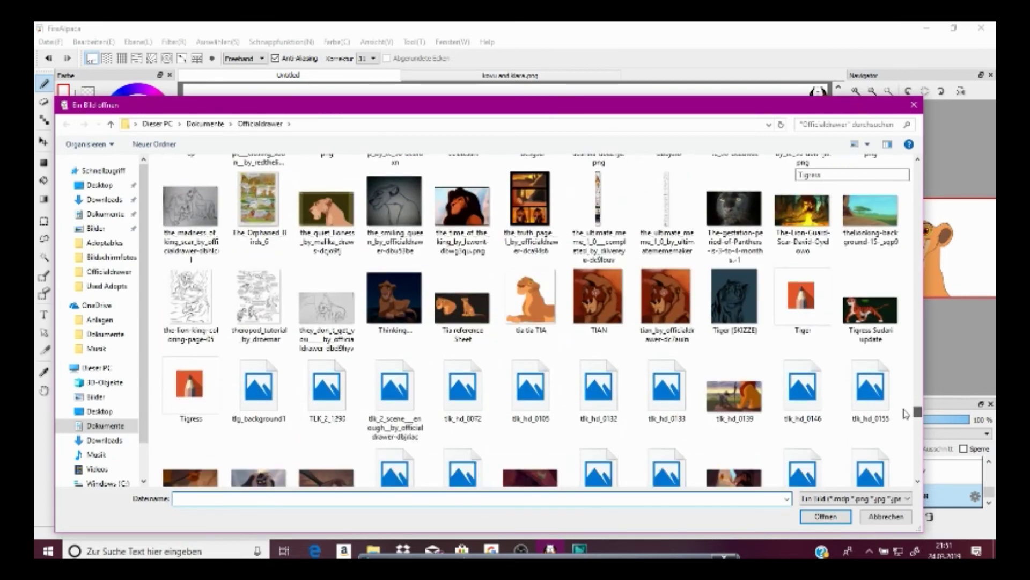
{"action": "scroll", "coordinate": [905, 413], "scroll_direction": "down", "scroll_amount": 3}
{"action": "scroll", "coordinate": [906, 411], "scroll_direction": "up", "scroll_amount": 6}
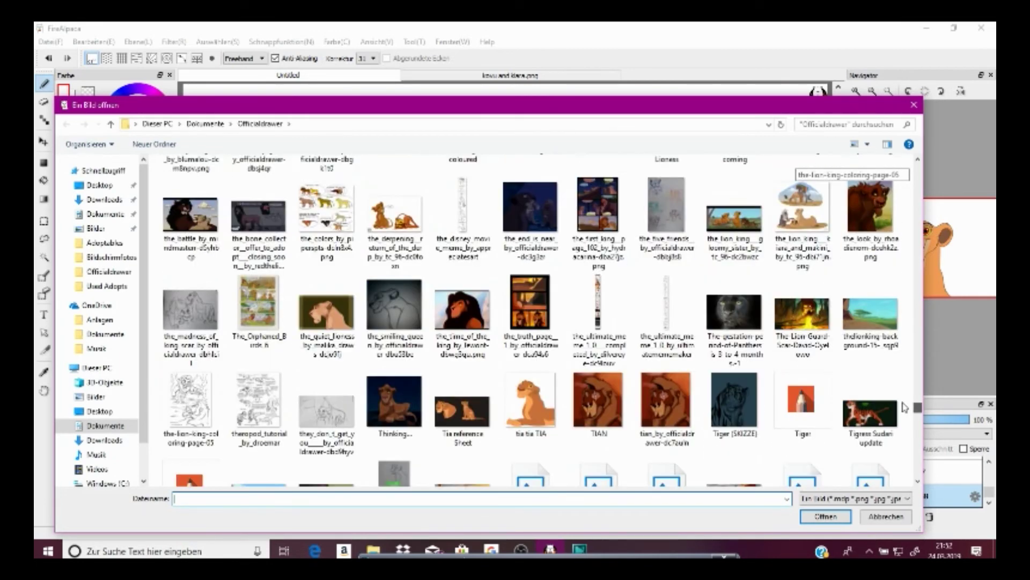
{"action": "scroll", "coordinate": [905, 408], "scroll_direction": "up", "scroll_amount": 8}
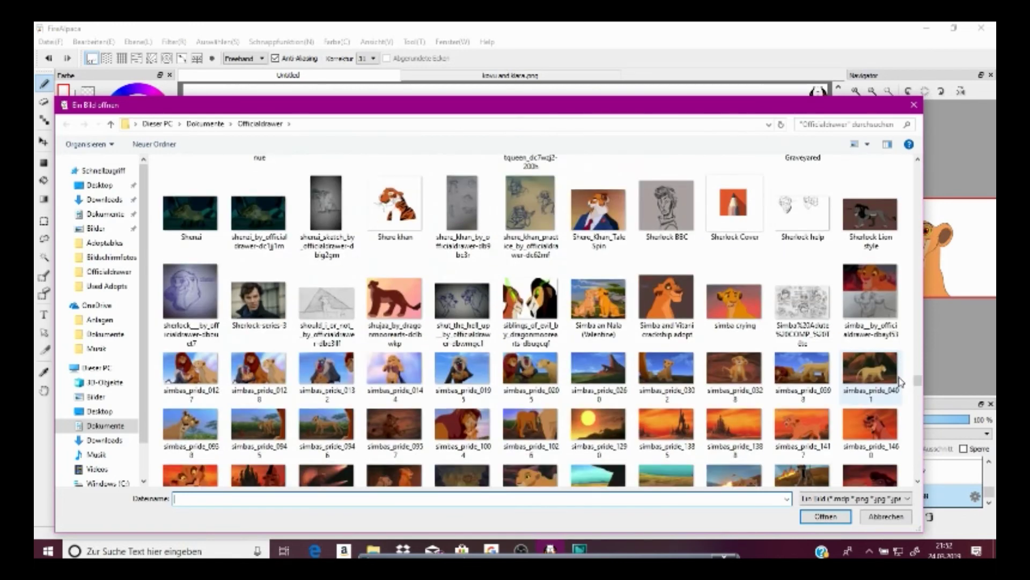
{"action": "left_click", "coordinate": [601, 379]}
{"action": "left_click", "coordinate": [826, 518]}
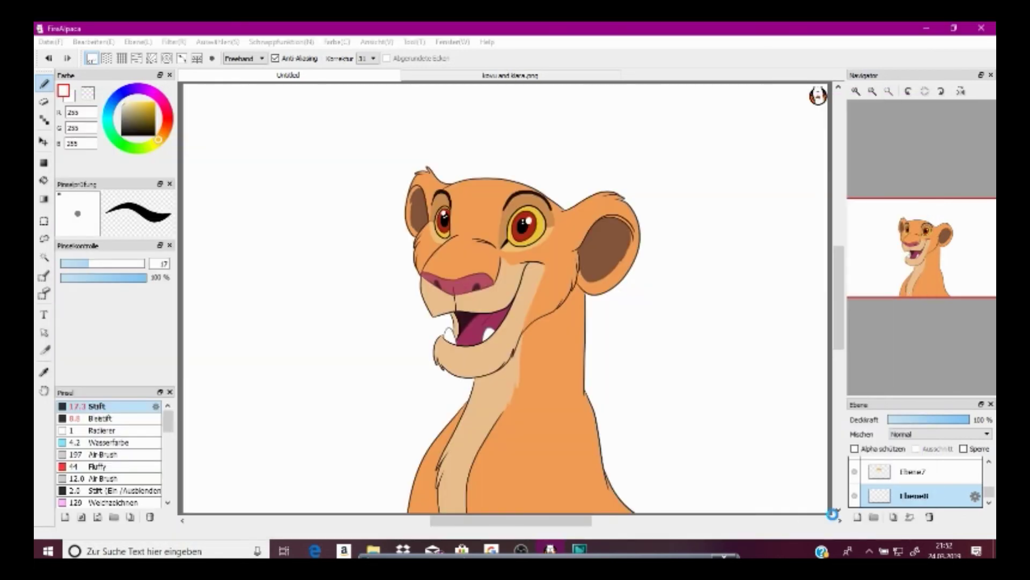
Sample the deep sky blue from the film still and fill the drawing's bottom layer with a rectangle of it
{"action": "left_click", "coordinate": [476, 149]}
{"action": "left_click", "coordinate": [260, 86]}
{"action": "left_click", "coordinate": [44, 173]}
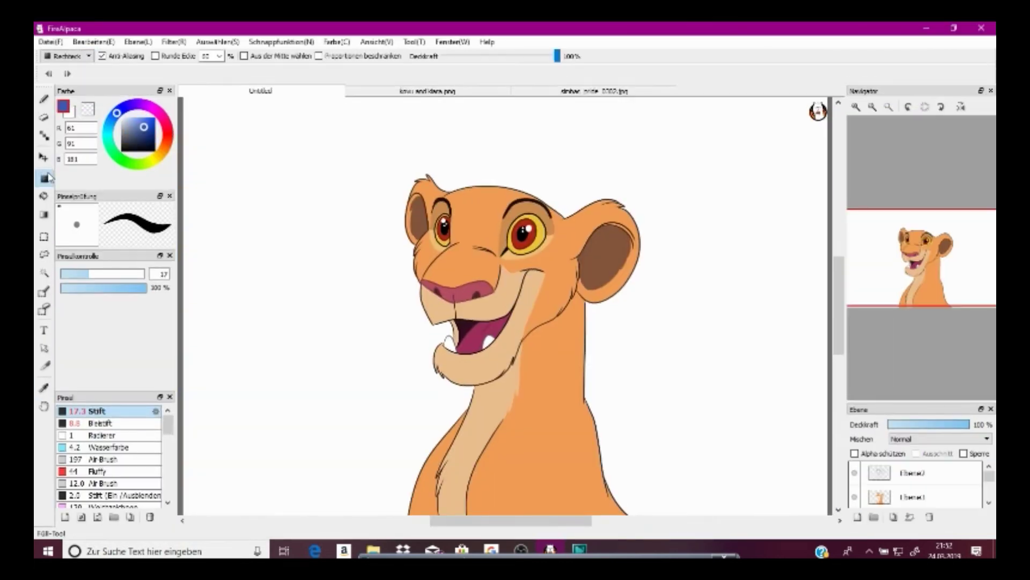
{"action": "scroll", "coordinate": [288, 167], "scroll_direction": "down", "scroll_amount": 2}
{"action": "left_click_drag", "start_coordinate": [288, 167], "coordinate": [801, 472]}
Sample the light cloud blue from the film still and choose the size 249 Air-Brush for the lion drawing
{"action": "left_click", "coordinate": [44, 387]}
{"action": "left_click", "coordinate": [651, 89]}
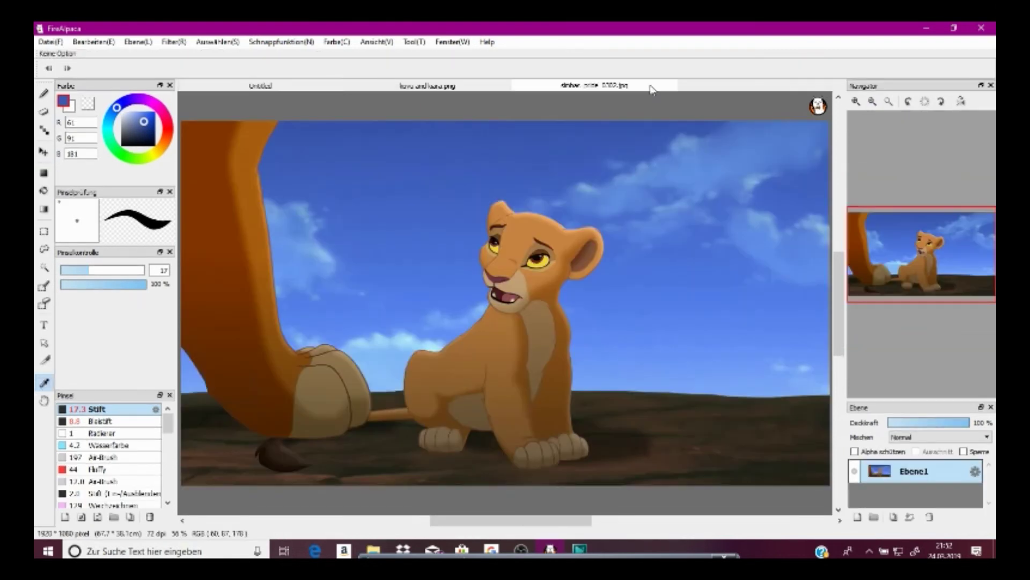
{"action": "left_click", "coordinate": [345, 317]}
{"action": "left_click", "coordinate": [250, 90]}
{"action": "left_click", "coordinate": [45, 95]}
{"action": "left_click", "coordinate": [102, 457]}
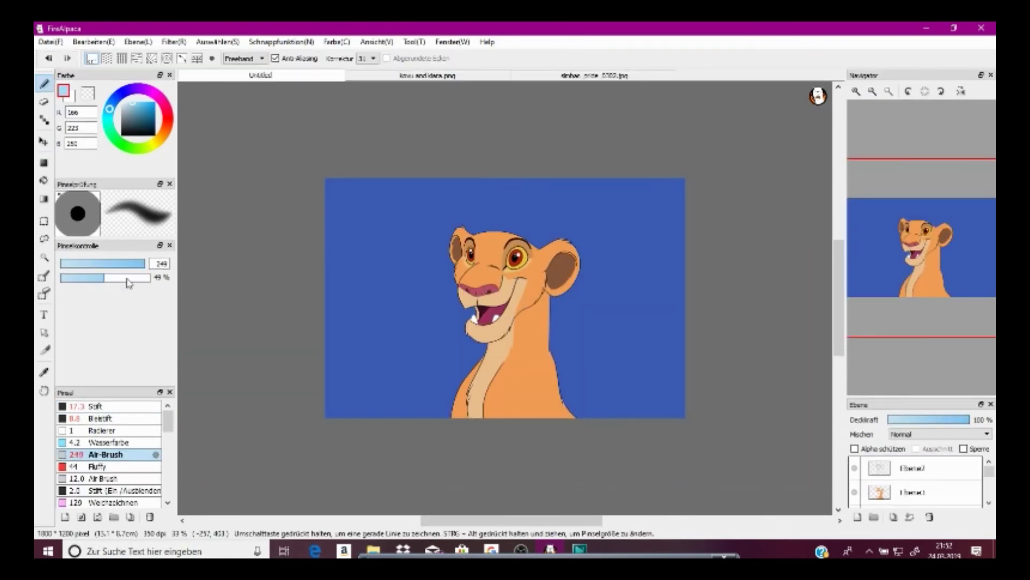
Airbrush soft light-blue clouds across the sky around the lion and blur them with the Weichzeichnen brush at size 259
{"action": "mouse_move", "coordinate": [357, 219]}
{"action": "left_mouse_down"}
{"action": "mouse_move", "coordinate": [396, 205]}
{"action": "mouse_move", "coordinate": [390, 216]}
{"action": "mouse_move", "coordinate": [426, 209]}
{"action": "left_mouse_up"}
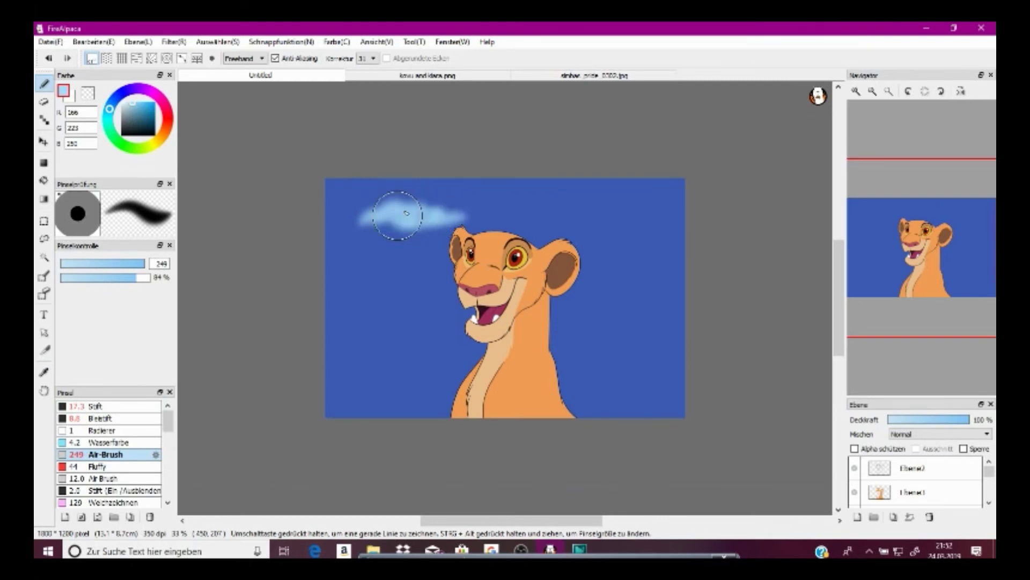
{"action": "left_click", "coordinate": [340, 223]}
{"action": "mouse_move", "coordinate": [577, 271]}
{"action": "left_mouse_down"}
{"action": "mouse_move", "coordinate": [591, 236]}
{"action": "mouse_move", "coordinate": [651, 270]}
{"action": "mouse_move", "coordinate": [620, 265]}
{"action": "mouse_move", "coordinate": [582, 226]}
{"action": "left_mouse_up"}
{"action": "left_click_drag", "start_coordinate": [384, 276], "coordinate": [406, 280]}
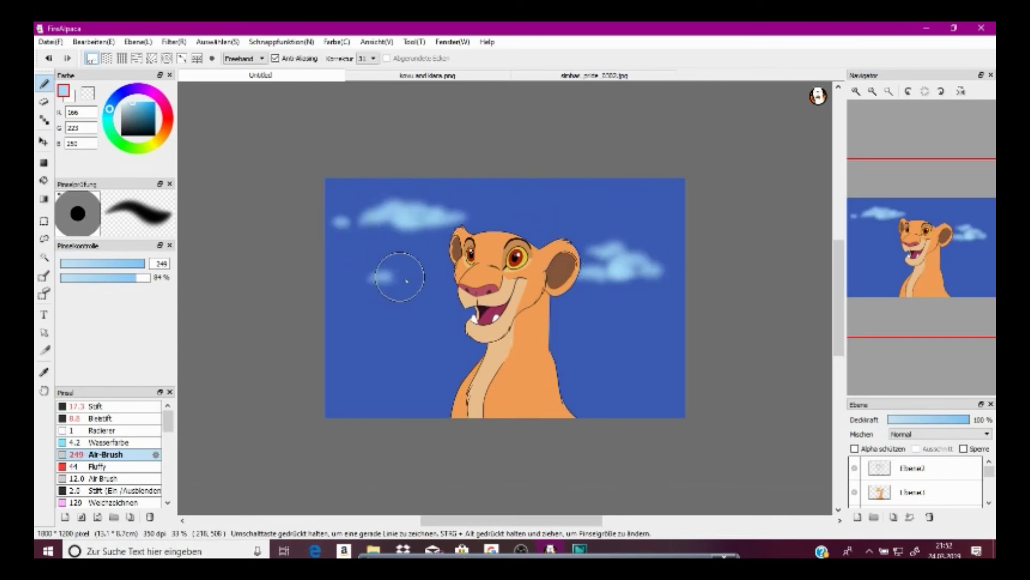
{"action": "mouse_move", "coordinate": [622, 186]}
{"action": "left_mouse_down"}
{"action": "mouse_move", "coordinate": [652, 189]}
{"action": "mouse_move", "coordinate": [630, 191]}
{"action": "mouse_move", "coordinate": [698, 199]}
{"action": "left_mouse_up"}
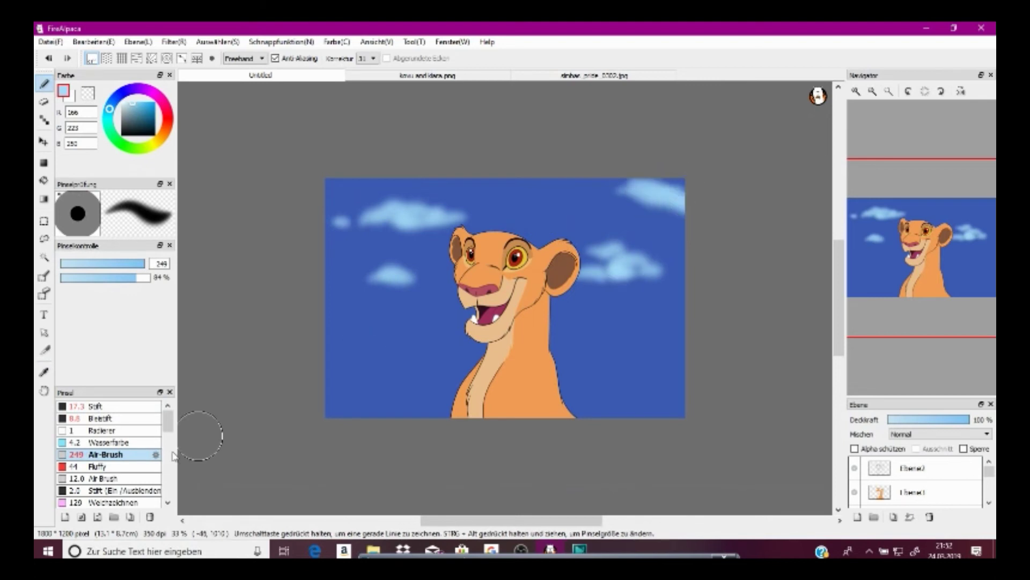
{"action": "left_click", "coordinate": [115, 501]}
{"action": "left_click_drag", "start_coordinate": [141, 264], "coordinate": [146, 263]}
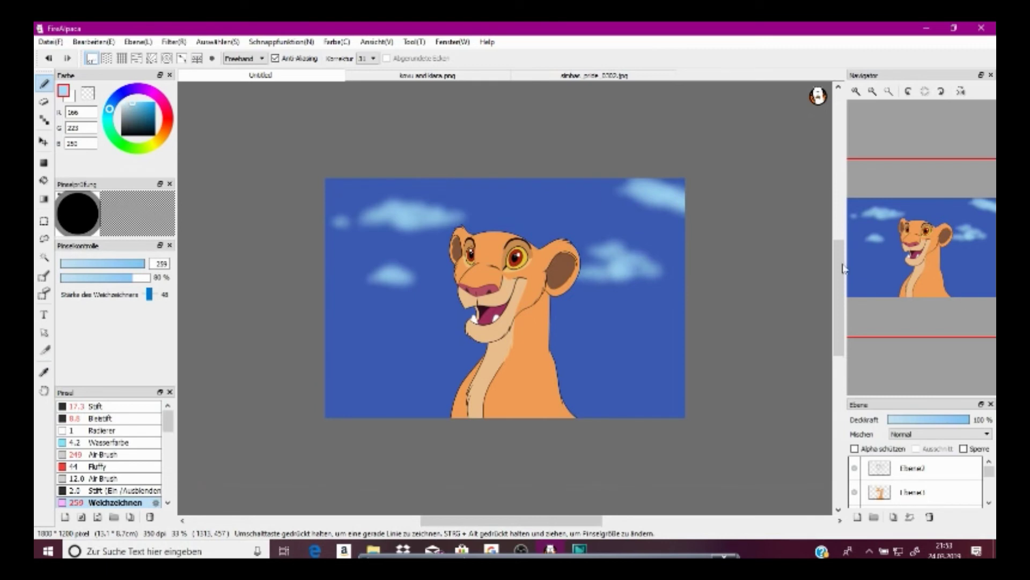
Add a new layer above Ebene2 and set its blending mode to Multiplikation
{"action": "mouse_move", "coordinate": [935, 216]}
{"action": "left_click", "coordinate": [937, 469]}
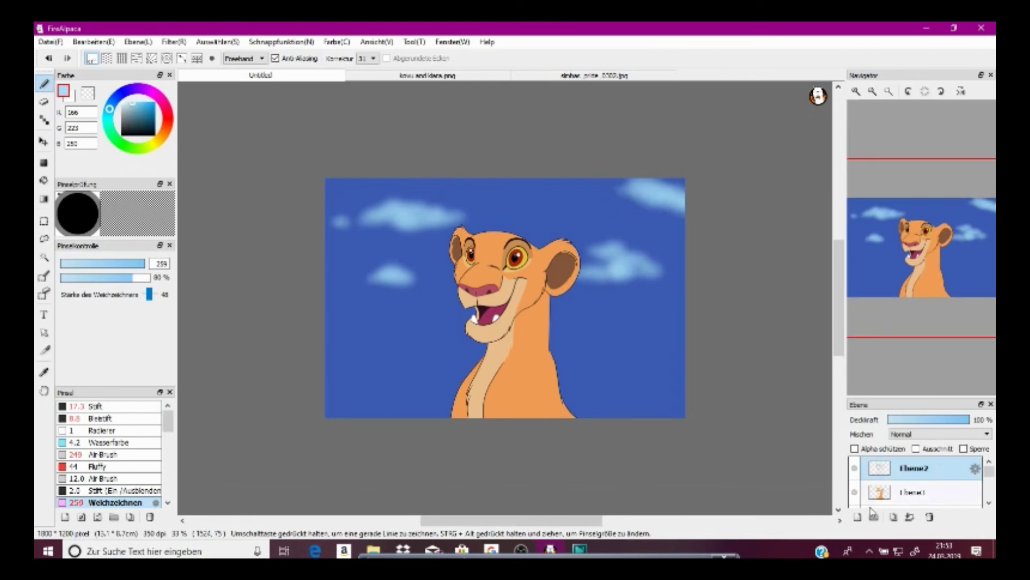
{"action": "left_click", "coordinate": [858, 517]}
{"action": "left_click", "coordinate": [919, 435]}
{"action": "left_click", "coordinate": [928, 316]}
{"action": "left_click", "coordinate": [914, 436]}
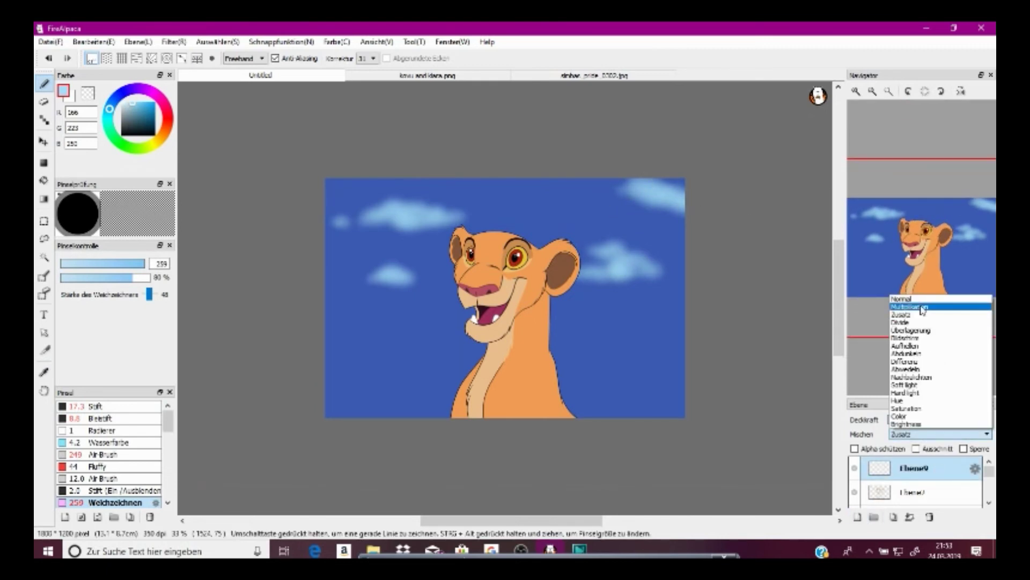
{"action": "left_click", "coordinate": [925, 311]}
Sample the lion's orange fur, adjust the shading colour to RGB 215, 136, 75 and choose the Stift brush
{"action": "left_click", "coordinate": [44, 372]}
{"action": "left_click", "coordinate": [524, 354]}
{"action": "left_click", "coordinate": [143, 117]}
{"action": "left_click", "coordinate": [44, 92]}
{"action": "left_click", "coordinate": [124, 407]}
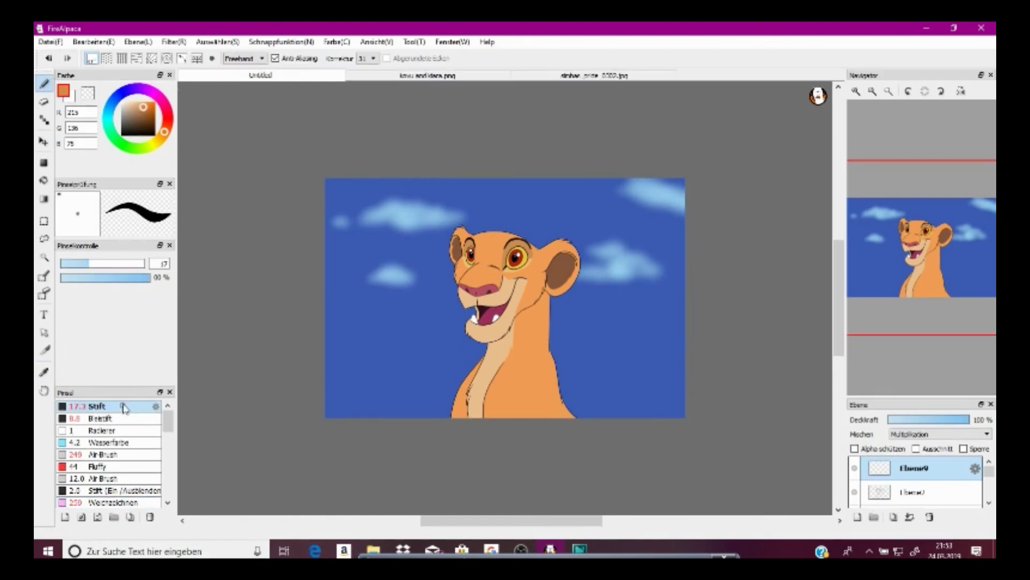
Draw a curved shadow edge across the neck below the jaw and fill the area above it with the shading colour
{"action": "left_click", "coordinate": [856, 92]}
{"action": "left_click", "coordinate": [856, 92]}
{"action": "left_click_drag", "start_coordinate": [569, 328], "coordinate": [475, 409]}
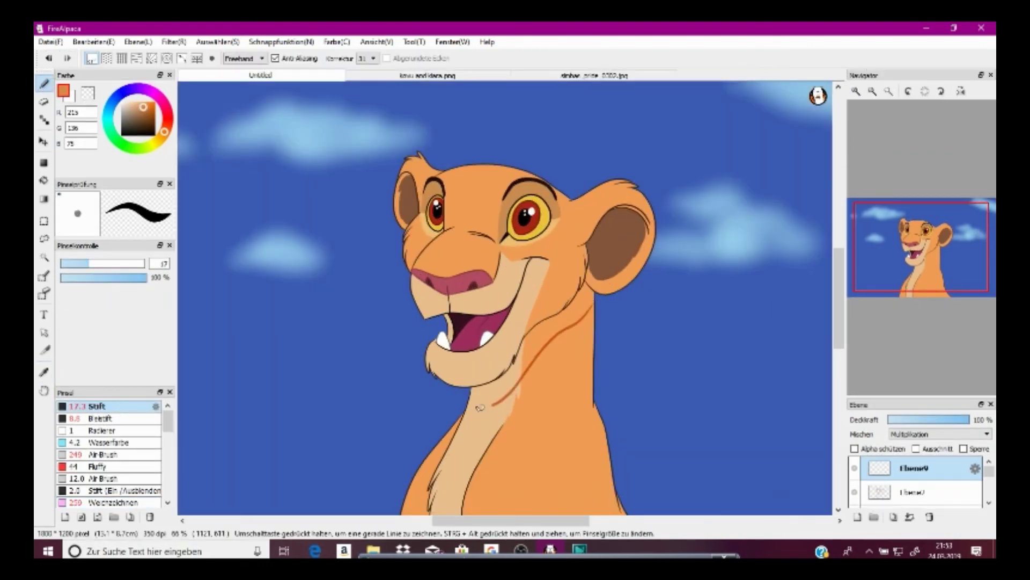
{"action": "key", "text": "g"}
{"action": "left_click", "coordinate": [513, 369]}
{"action": "key", "text": "ctrl+z"}
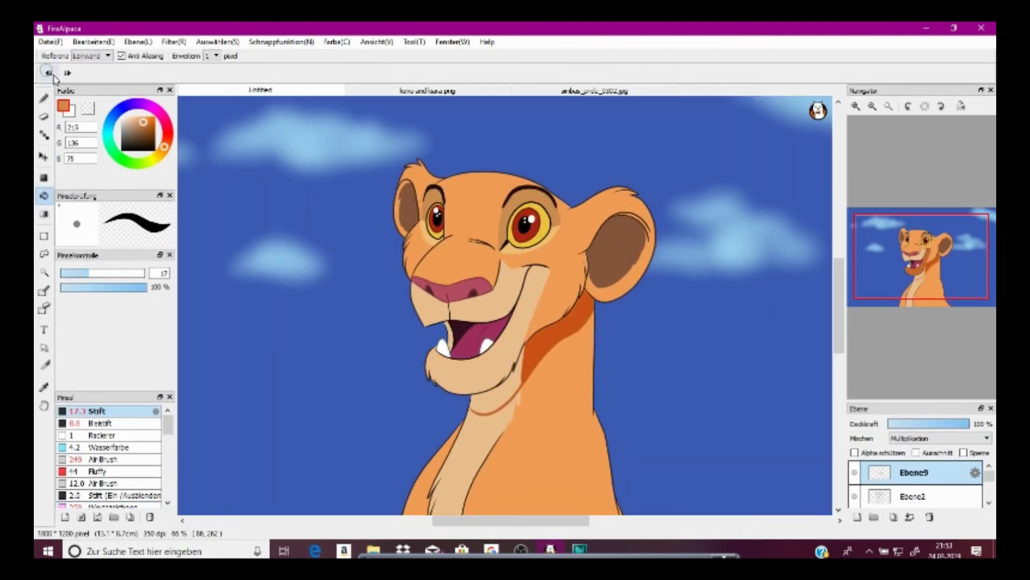
Shade the upper inside of the lion's open mouth with the shading colour
{"action": "key", "text": "b"}
{"action": "scroll", "coordinate": [470, 346], "scroll_direction": "up", "scroll_amount": 1}
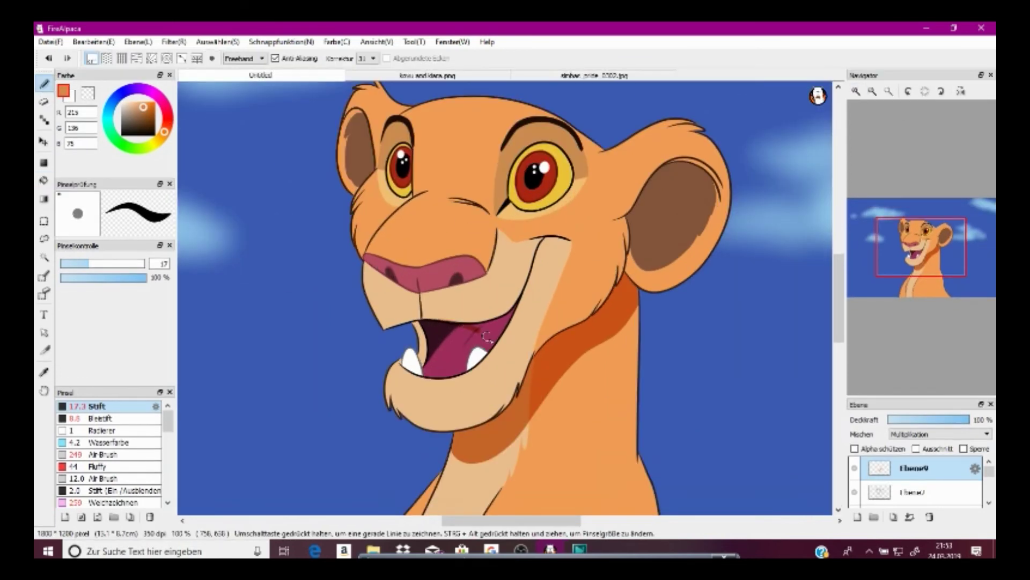
{"action": "key", "text": "ctrl+z"}
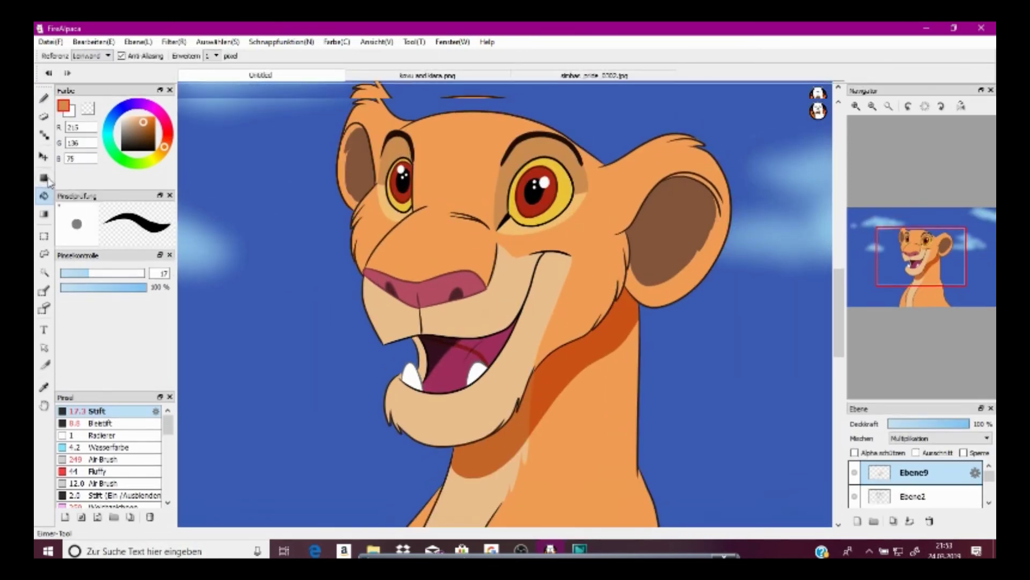
{"action": "key", "text": "ctrl+z"}
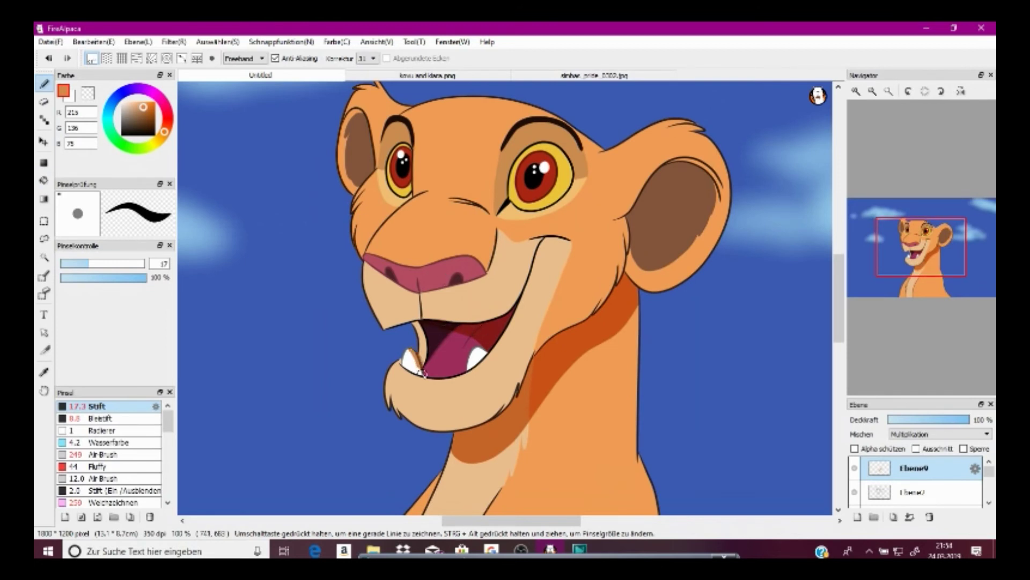
Shade the teeth and the lower edge of the mouth, erasing excess shading beside the tooth
{"action": "left_click_drag", "start_coordinate": [426, 371], "coordinate": [471, 364]}
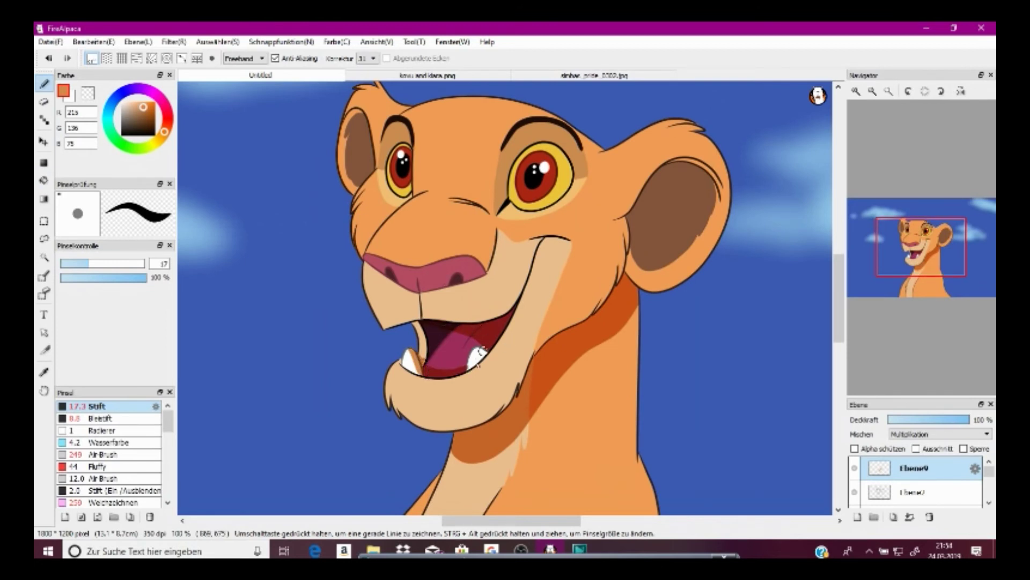
{"action": "left_click", "coordinate": [46, 102]}
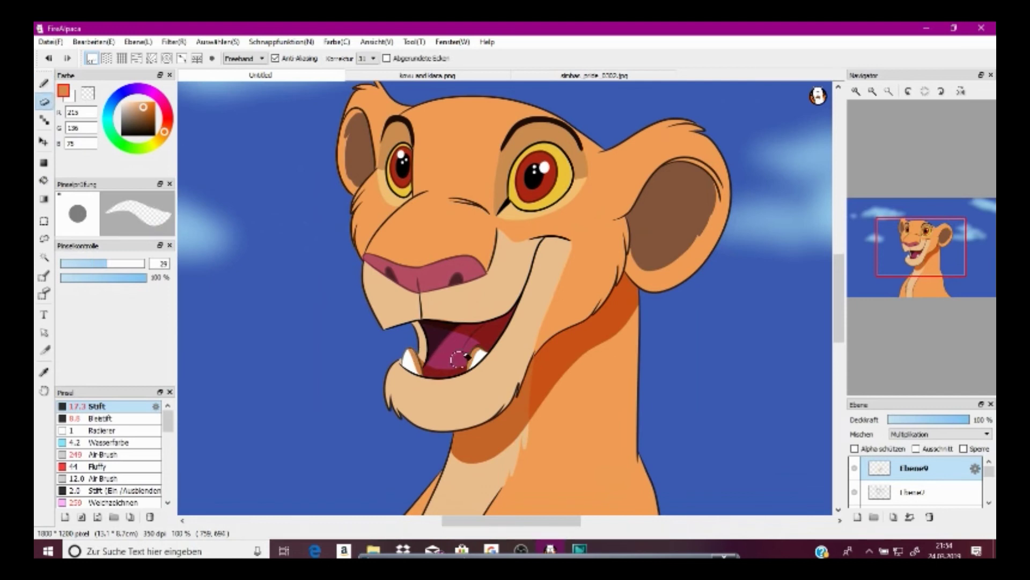
{"action": "left_click_drag", "start_coordinate": [472, 376], "coordinate": [476, 375]}
{"action": "key", "text": "b"}
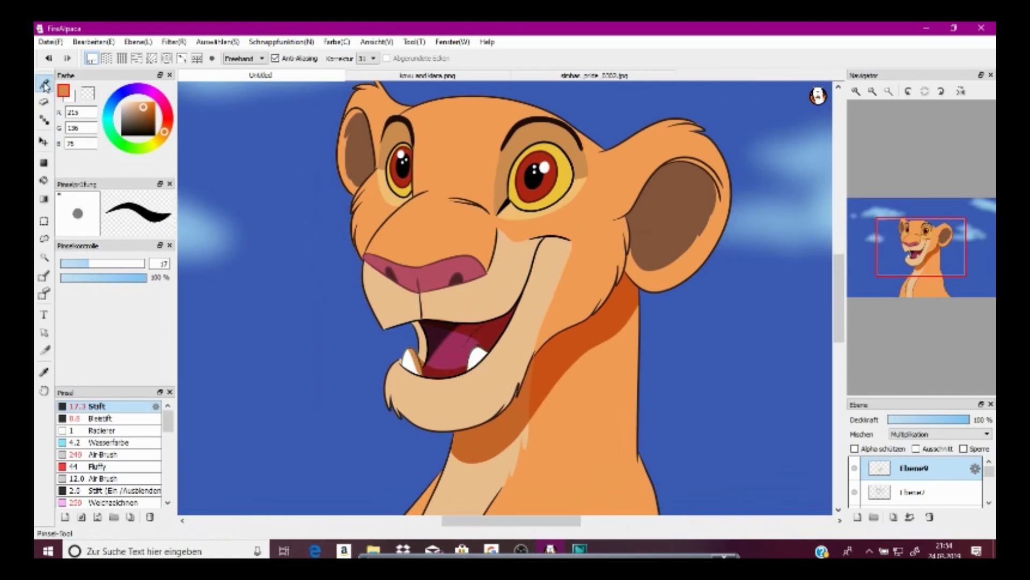
Draw a shadow edge from the chin along the jaw to the cheek and fill the strip below it
{"action": "mouse_move", "coordinate": [388, 374]}
{"action": "left_mouse_down"}
{"action": "mouse_move", "coordinate": [463, 419]}
{"action": "mouse_move", "coordinate": [557, 309]}
{"action": "mouse_move", "coordinate": [514, 373]}
{"action": "mouse_move", "coordinate": [552, 334]}
{"action": "mouse_move", "coordinate": [612, 239]}
{"action": "left_mouse_up"}
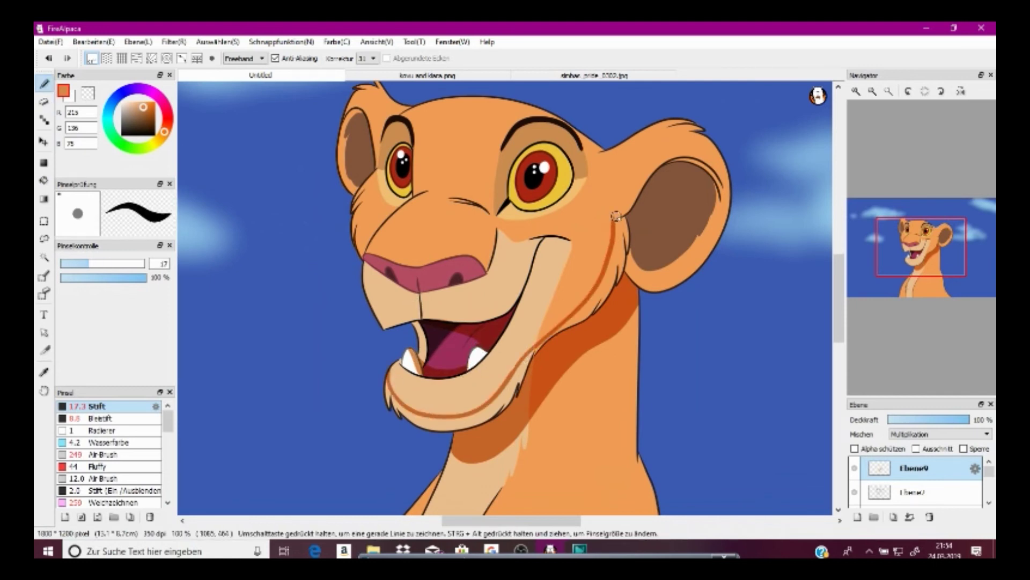
{"action": "key", "text": "g"}
{"action": "left_click", "coordinate": [605, 294]}
{"action": "key", "text": "b"}
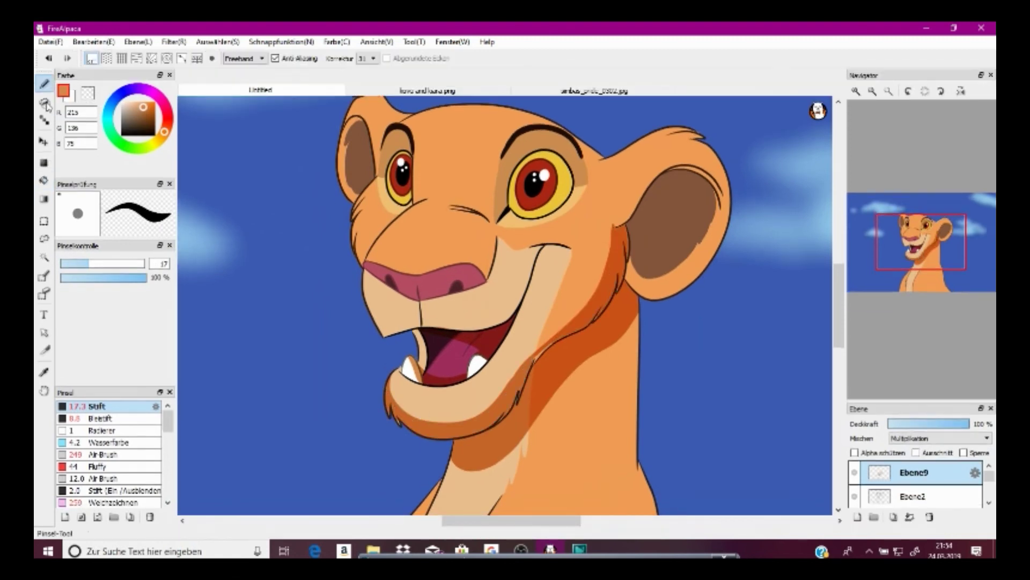
Outline shadows from the cheek around the large ear and fill its inner area and lower rim with the shading colour
{"action": "mouse_move", "coordinate": [622, 236]}
{"action": "left_mouse_down"}
{"action": "mouse_move", "coordinate": [612, 212]}
{"action": "mouse_move", "coordinate": [725, 196]}
{"action": "mouse_move", "coordinate": [639, 185]}
{"action": "left_mouse_up"}
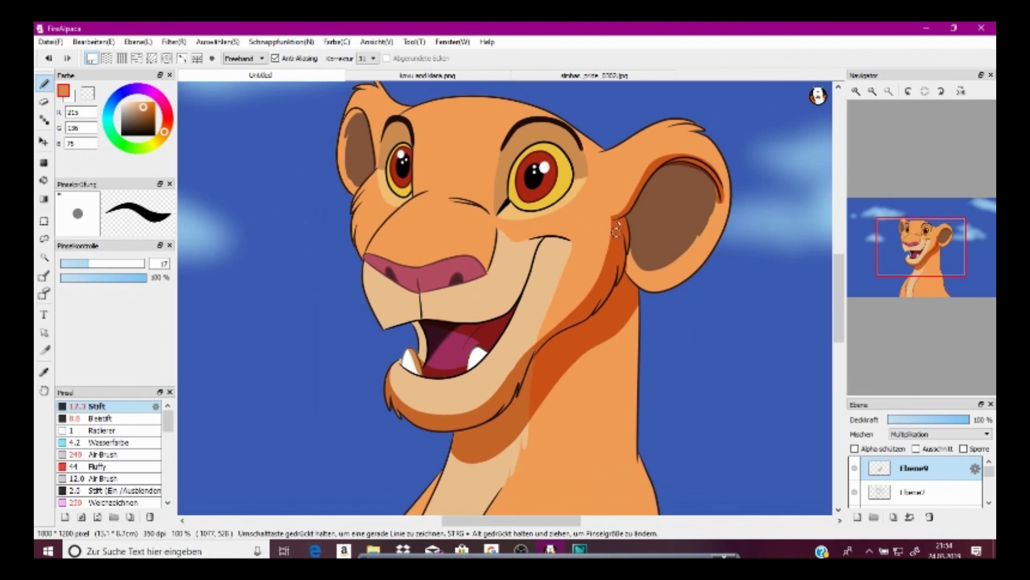
{"action": "mouse_move", "coordinate": [714, 191]}
{"action": "left_mouse_down"}
{"action": "mouse_move", "coordinate": [681, 272]}
{"action": "mouse_move", "coordinate": [706, 259]}
{"action": "left_mouse_up"}
{"action": "left_click", "coordinate": [44, 181]}
{"action": "left_click", "coordinate": [651, 252]}
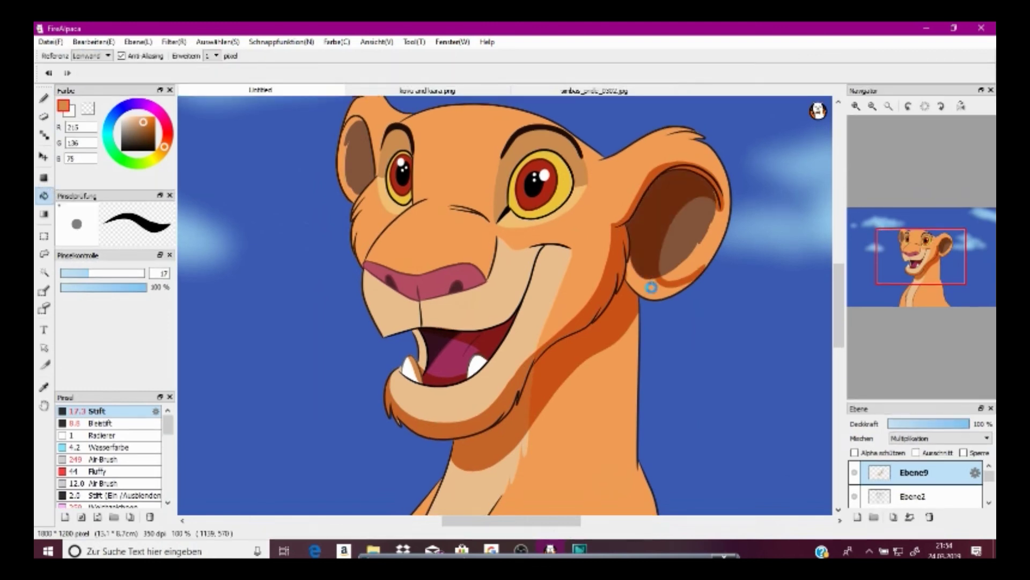
{"action": "left_click", "coordinate": [660, 277]}
Paint shading strokes on the small ear, the face edge, the brow crease and below the large eye
{"action": "left_click", "coordinate": [49, 99]}
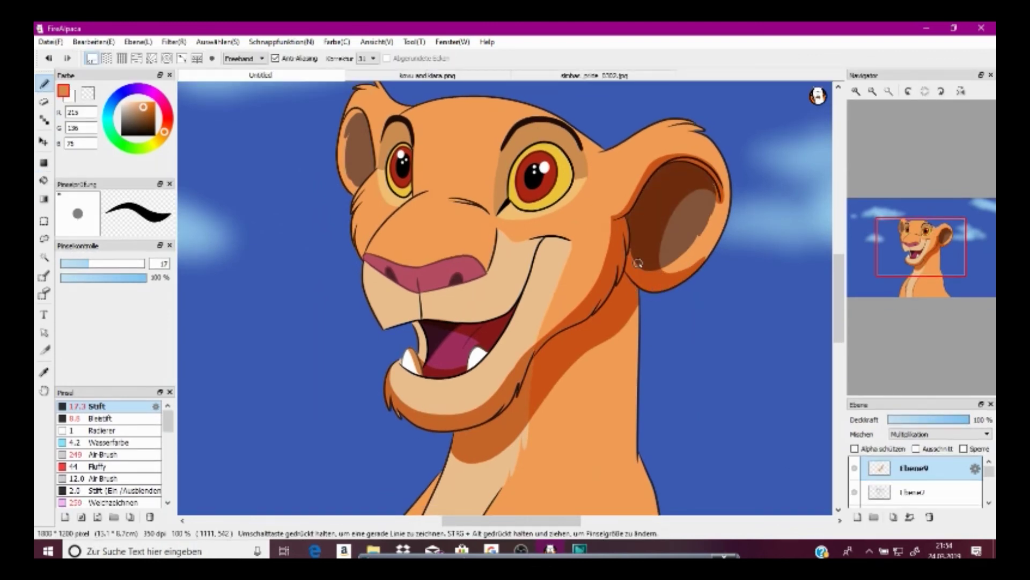
{"action": "mouse_move", "coordinate": [490, 213]}
{"action": "left_mouse_down"}
{"action": "mouse_move", "coordinate": [455, 196]}
{"action": "mouse_move", "coordinate": [487, 213]}
{"action": "left_mouse_up"}
{"action": "left_click", "coordinate": [50, 58]}
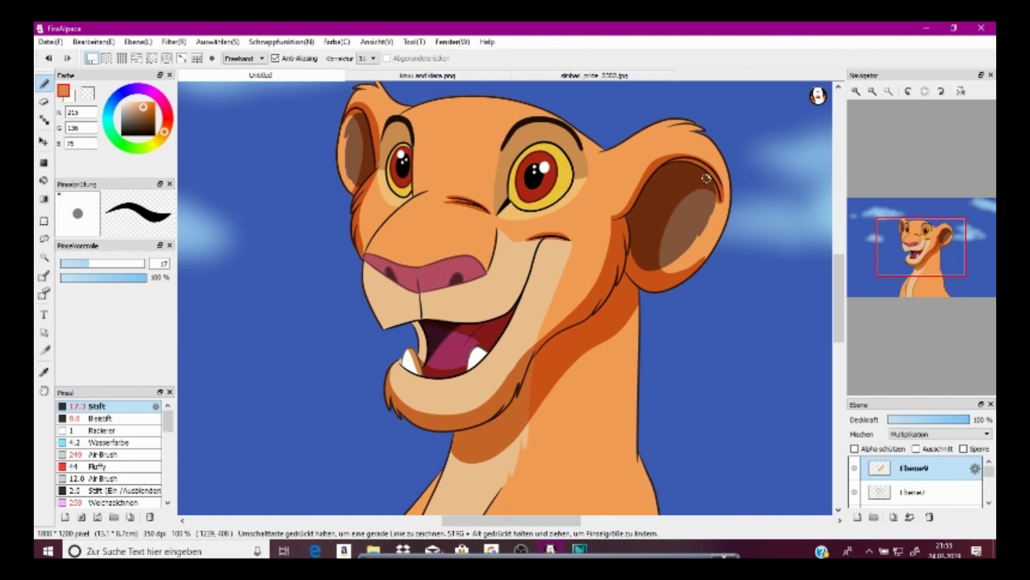
Draw a shadow edge across the lower chest, fill the area below it and refine the shadow's borders
{"action": "left_click", "coordinate": [919, 294]}
{"action": "mouse_move", "coordinate": [410, 298]}
{"action": "left_mouse_down"}
{"action": "mouse_move", "coordinate": [390, 391]}
{"action": "mouse_move", "coordinate": [412, 301]}
{"action": "mouse_move", "coordinate": [470, 296]}
{"action": "mouse_move", "coordinate": [462, 387]}
{"action": "left_mouse_up"}
{"action": "left_click", "coordinate": [44, 180]}
{"action": "left_click", "coordinate": [435, 338]}
{"action": "left_click", "coordinate": [402, 346]}
{"action": "left_click", "coordinate": [44, 83]}
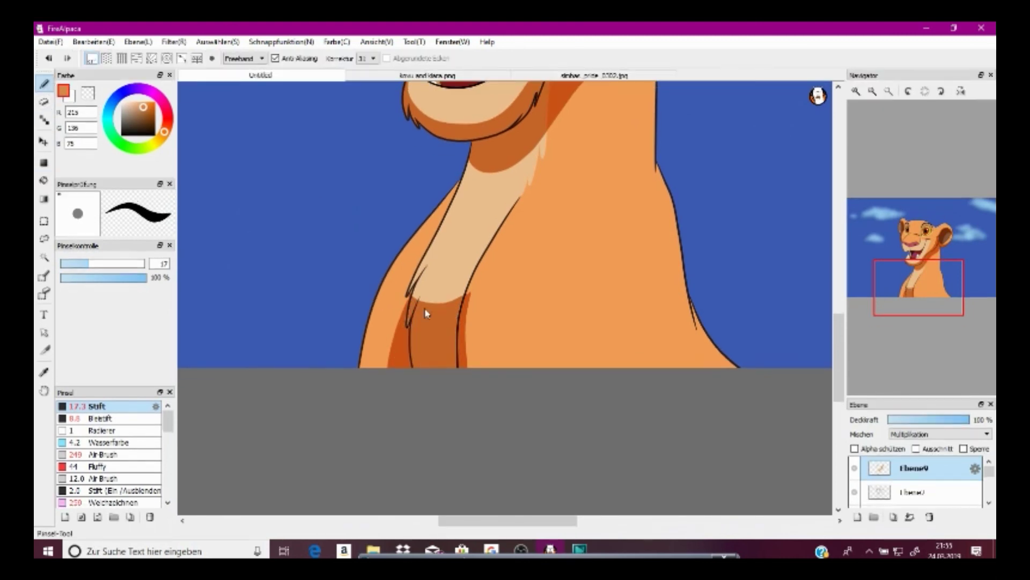
{"action": "left_click_drag", "start_coordinate": [466, 311], "coordinate": [467, 367]}
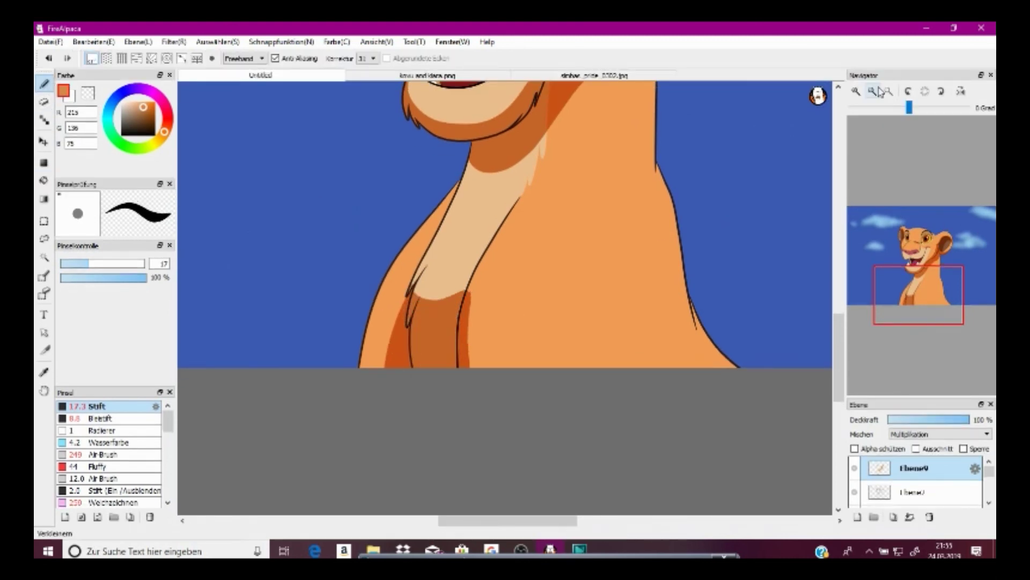
Lower Ebene9's opacity to 70 % and soften the lion's shadow edges with the Weichzeichnen brush
{"action": "left_click", "coordinate": [873, 91]}
{"action": "left_click", "coordinate": [889, 92]}
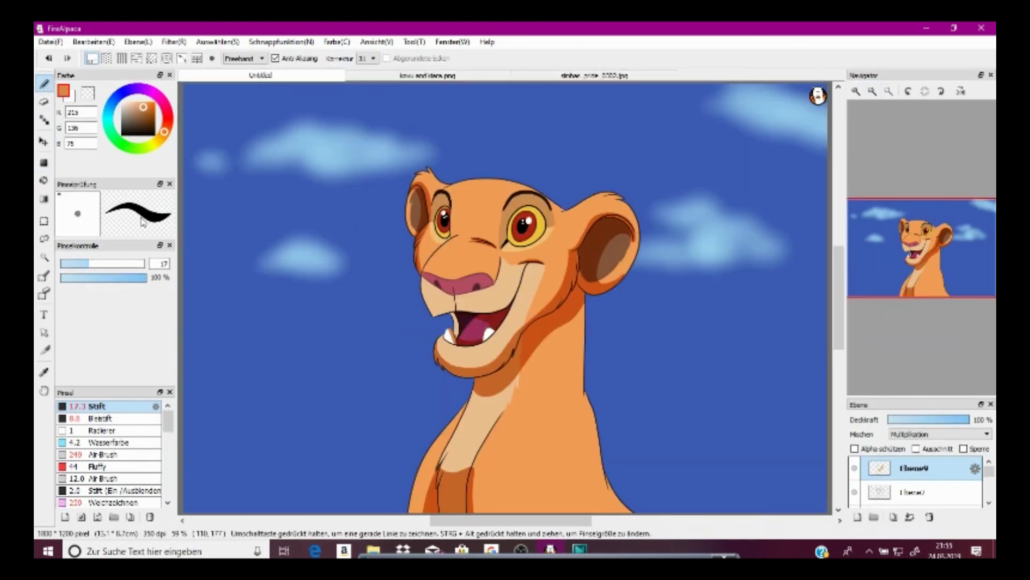
{"action": "left_click", "coordinate": [115, 502]}
{"action": "left_click", "coordinate": [951, 422]}
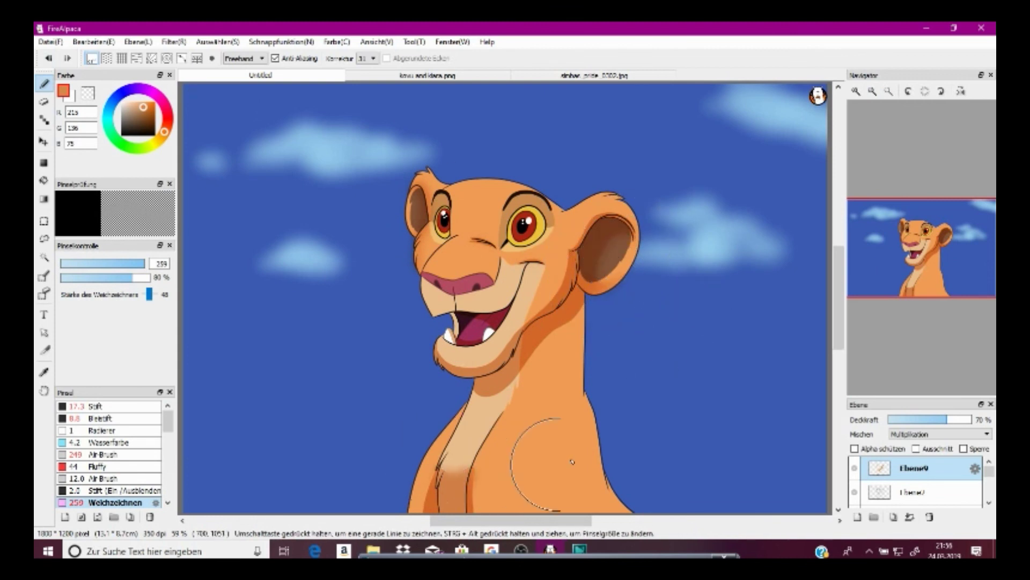
{"action": "left_click", "coordinate": [918, 282]}
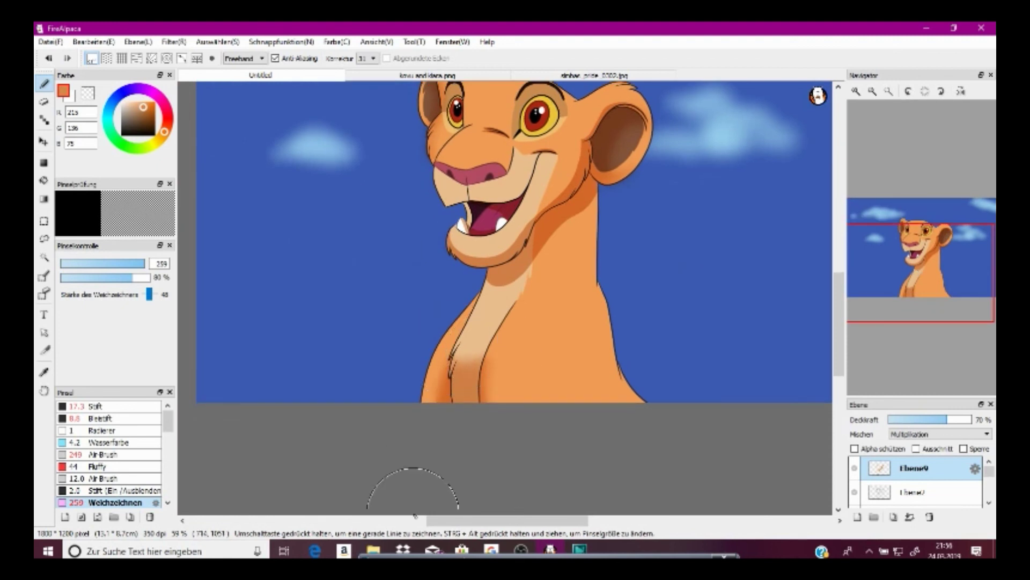
{"action": "left_click", "coordinate": [876, 242]}
{"action": "left_click", "coordinate": [876, 242]}
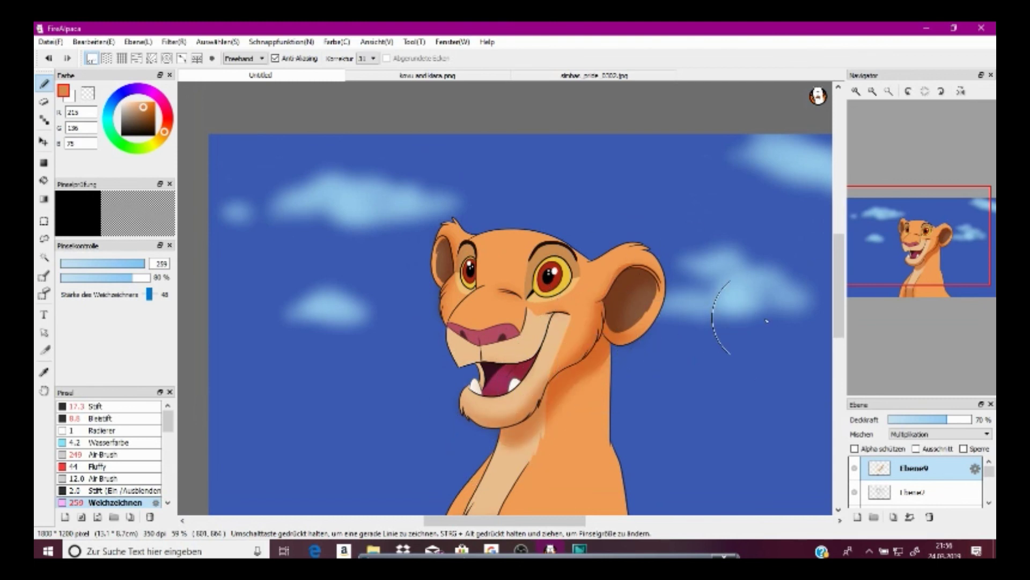
{"action": "left_click", "coordinate": [889, 91]}
{"action": "left_click", "coordinate": [869, 552]}
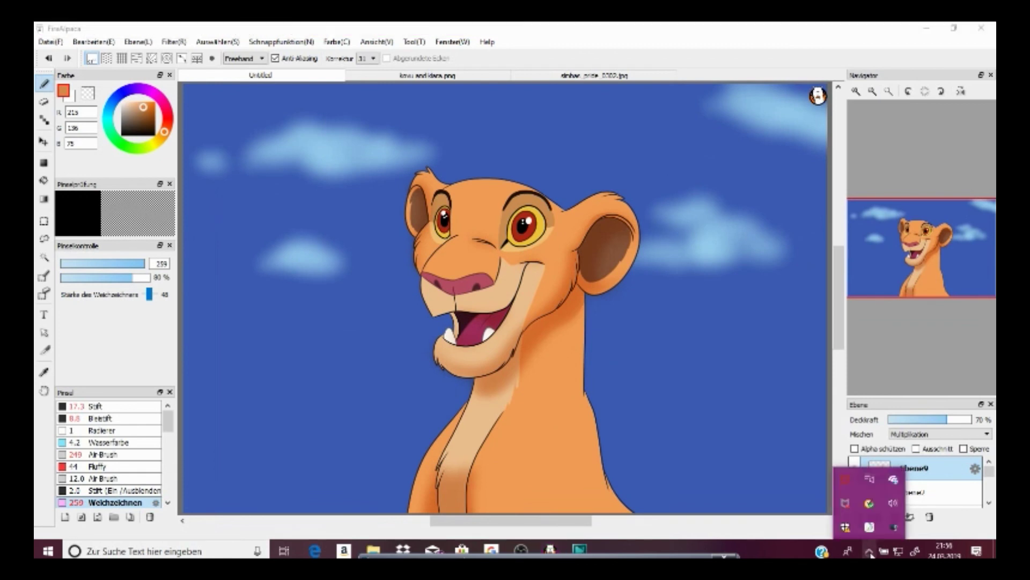
{"action": "right_click", "coordinate": [894, 528]}
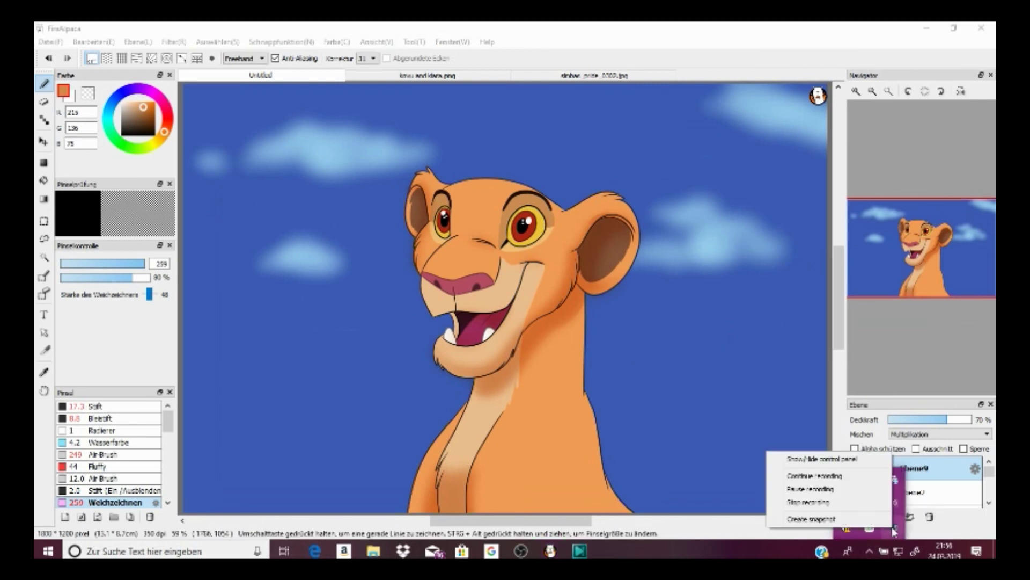
{"action": "left_click", "coordinate": [851, 459]}
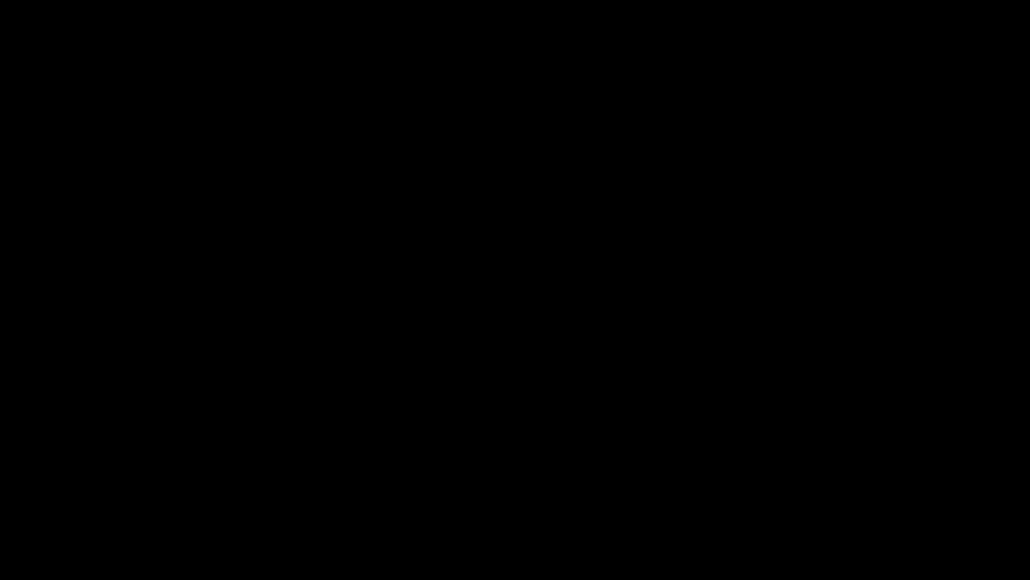